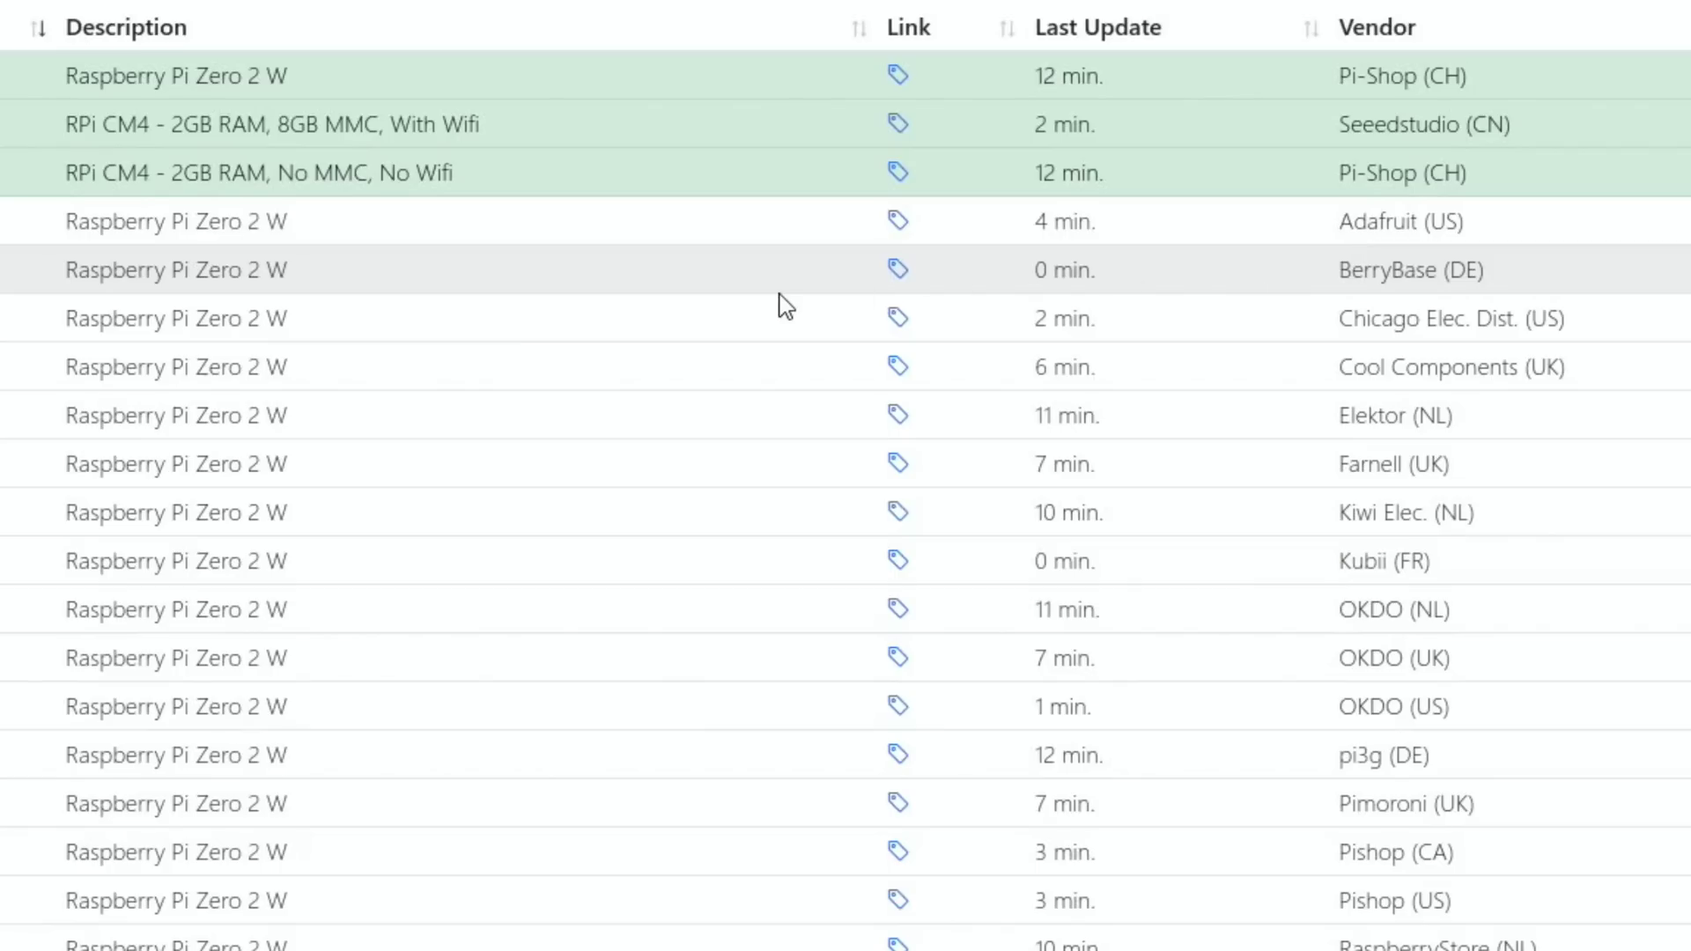
- Scroll the rpilocator stock table to the RPi 4 Model B 4GB and 2GB rows
{"action": "scroll", "coordinate": [787, 306], "scroll_direction": "down", "scroll_amount": 20}
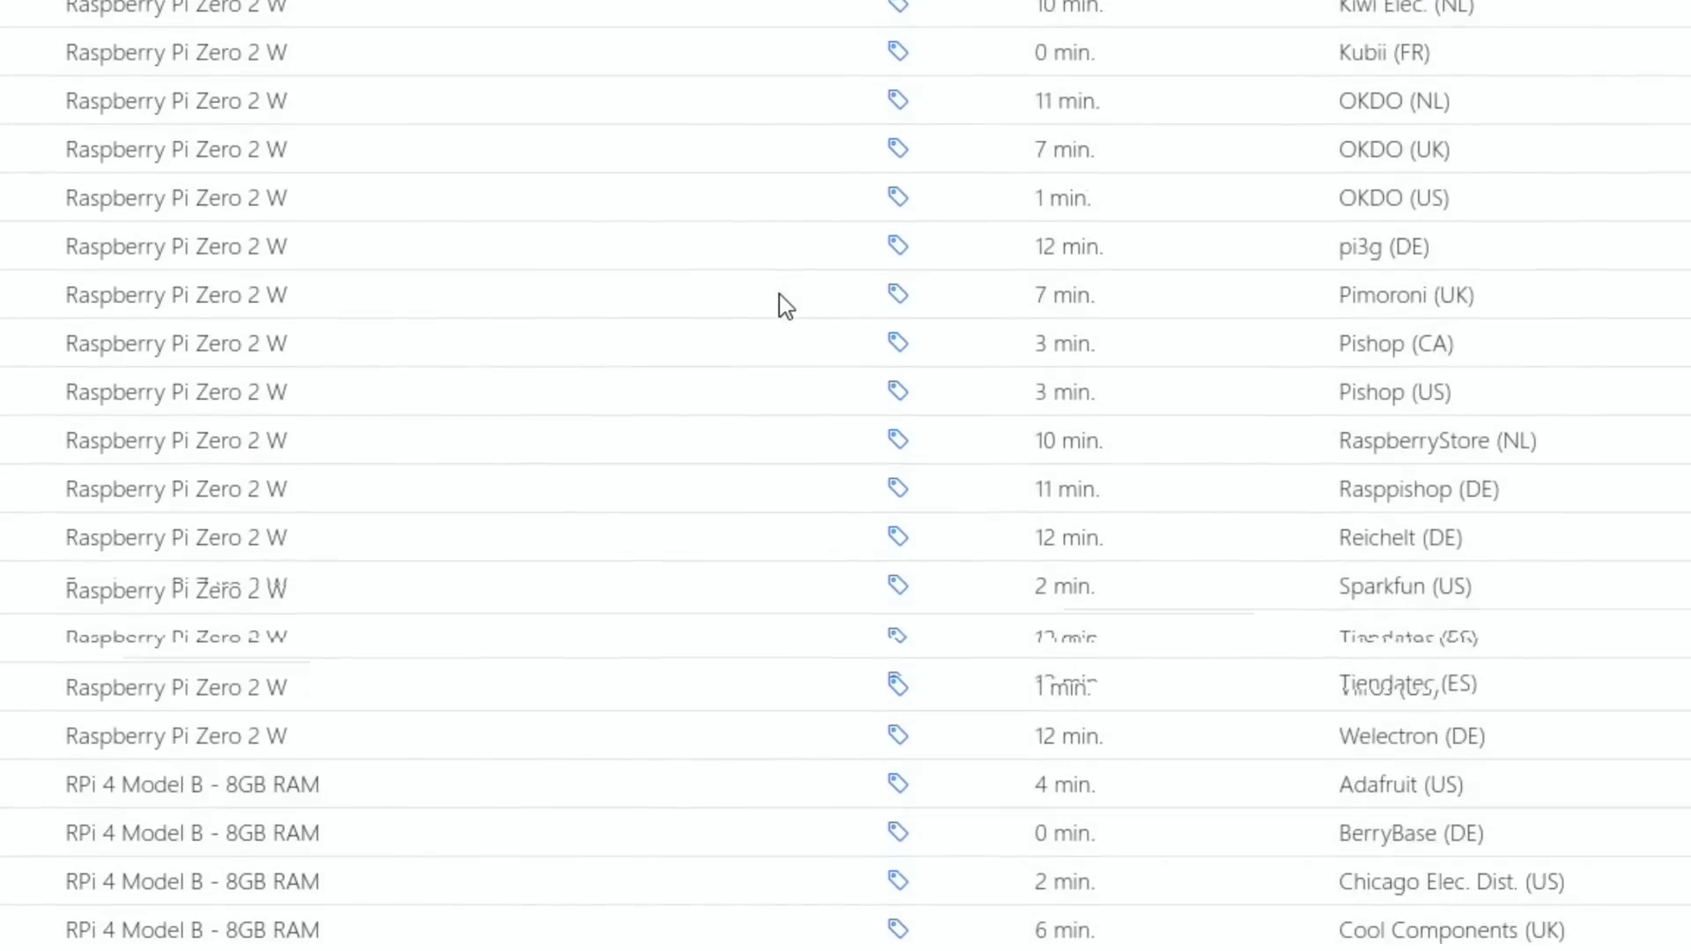
{"action": "scroll", "coordinate": [787, 306], "scroll_direction": "up", "scroll_amount": 20}
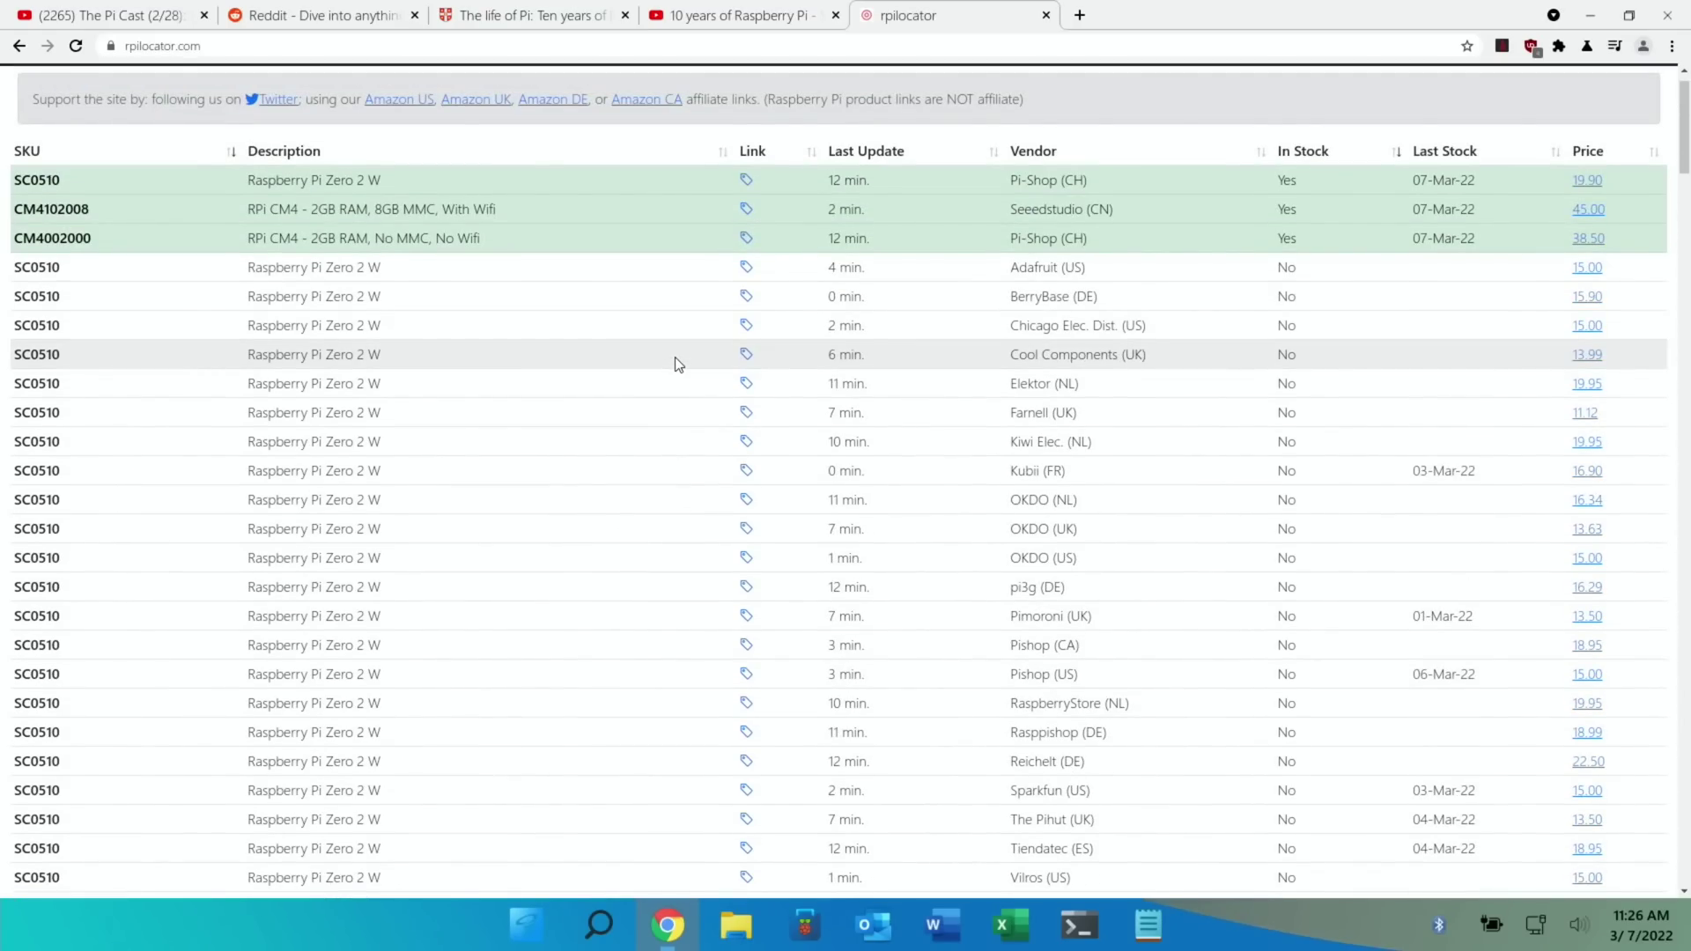
{"action": "scroll", "coordinate": [676, 358], "scroll_direction": "down", "scroll_amount": 20}
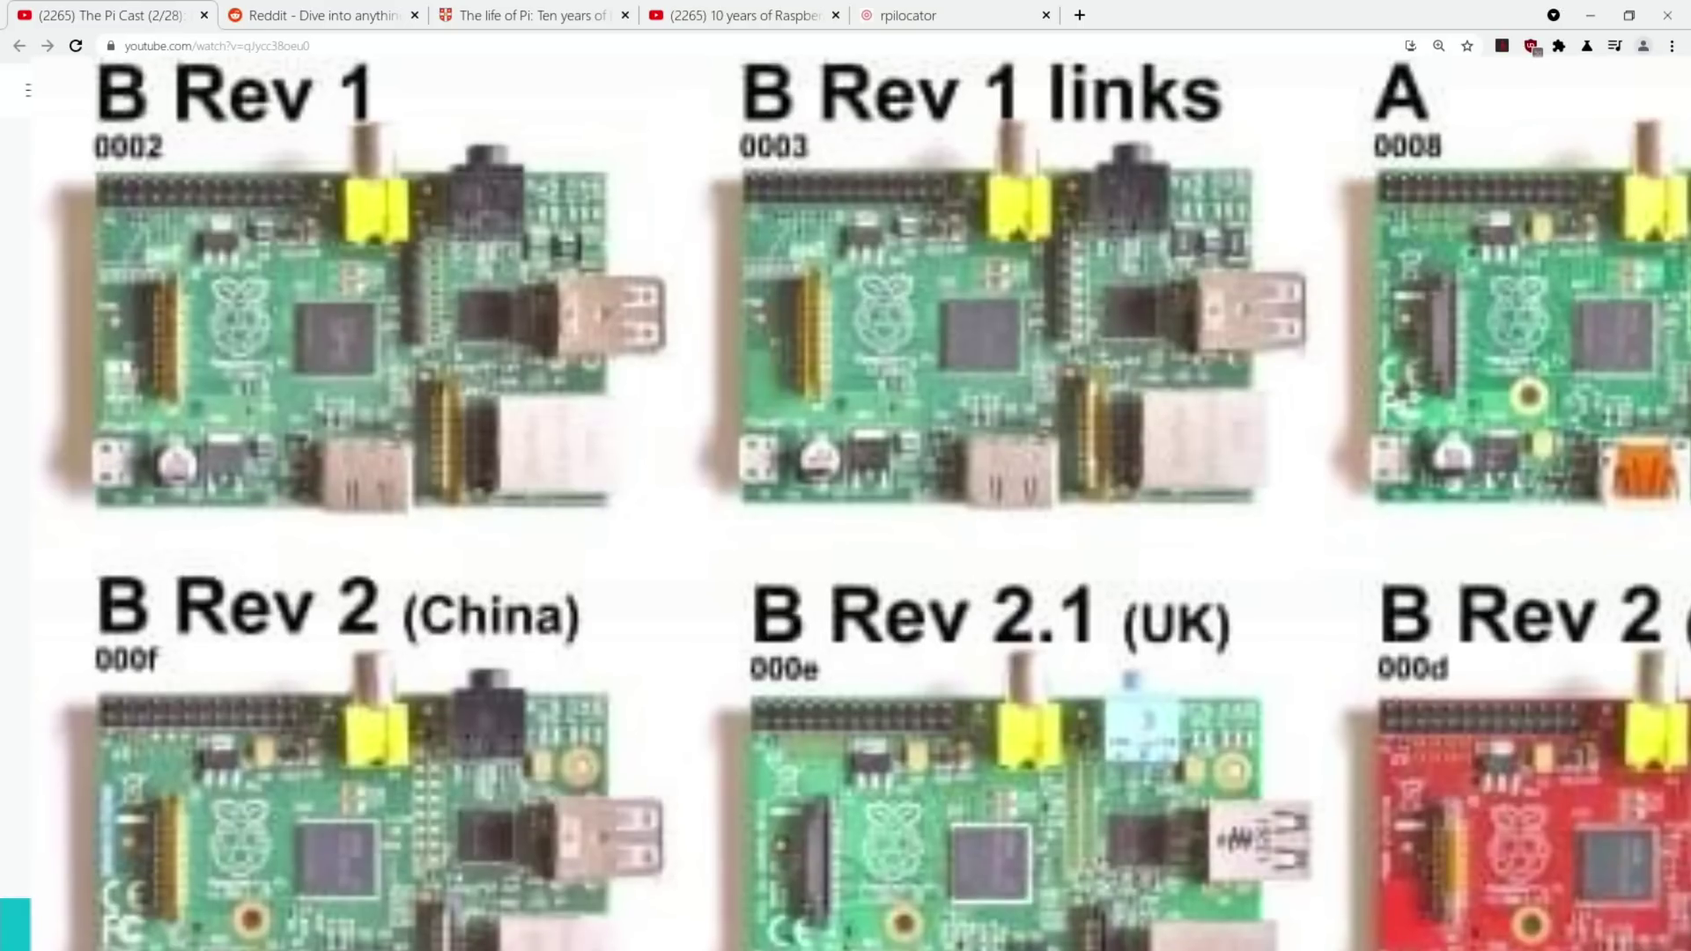
- Close the Pi Cast tab and start the embedded FT 'tiny British computer turns 10' video
{"action": "key", "text": "ctrl+w"}
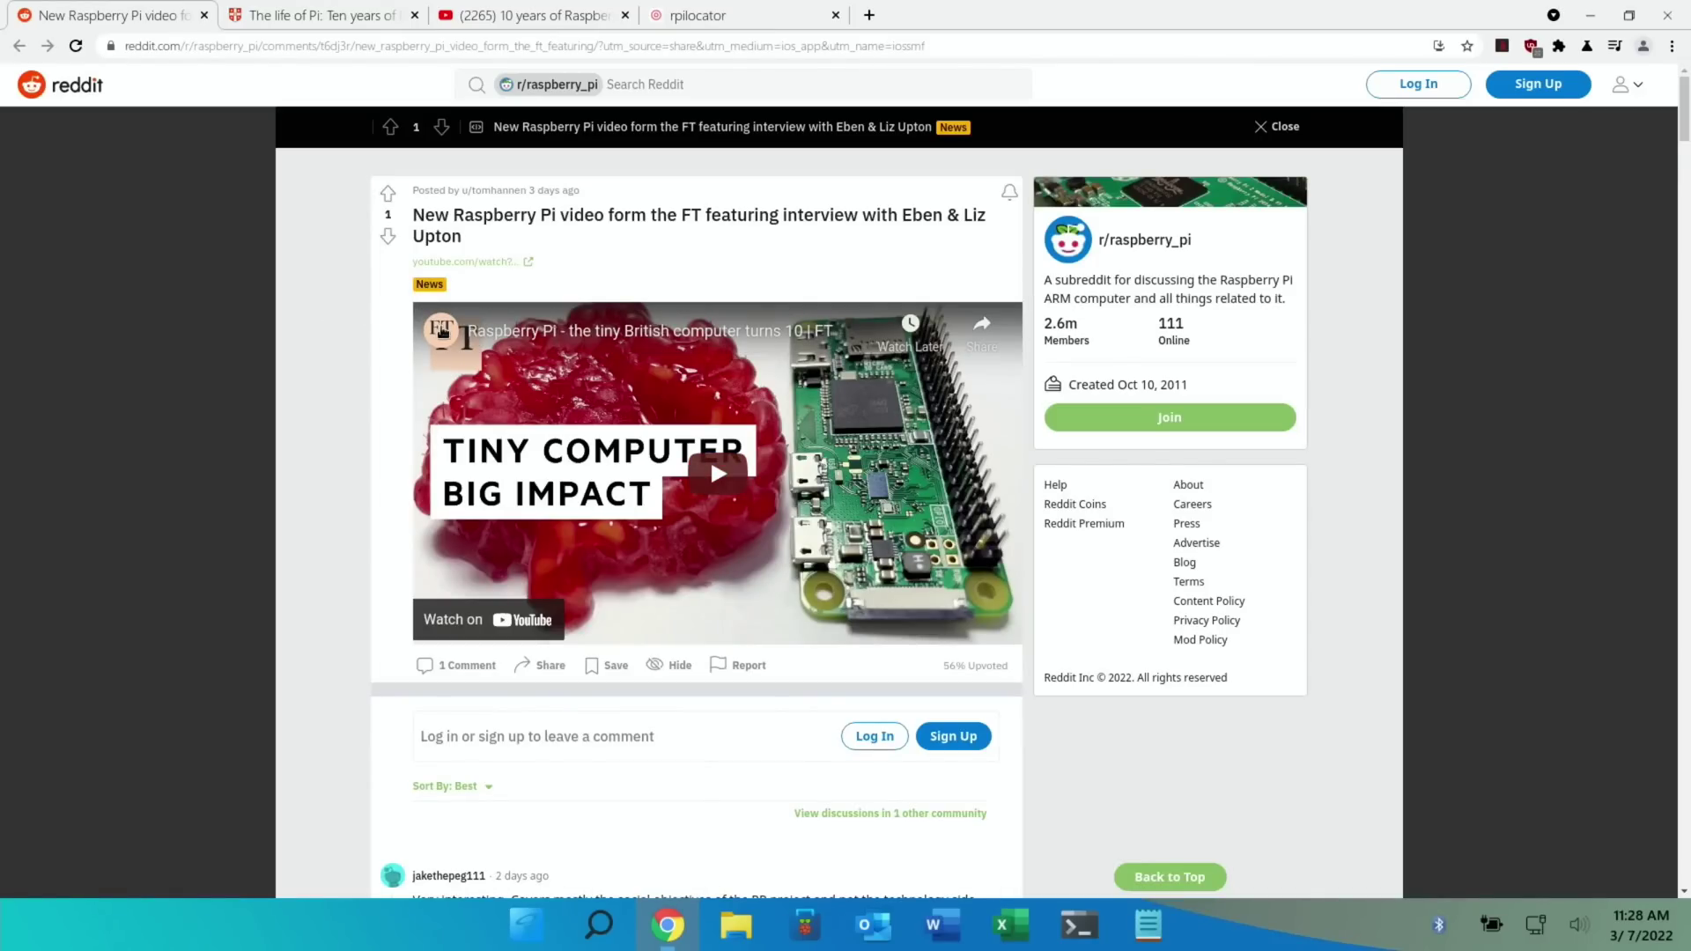
{"action": "mouse_move", "coordinate": [443, 332]}
{"action": "left_click", "coordinate": [718, 476]}
- Watch the FT video full screen, skipping ahead about fifteen seconds
{"action": "left_click", "coordinate": [470, 600]}
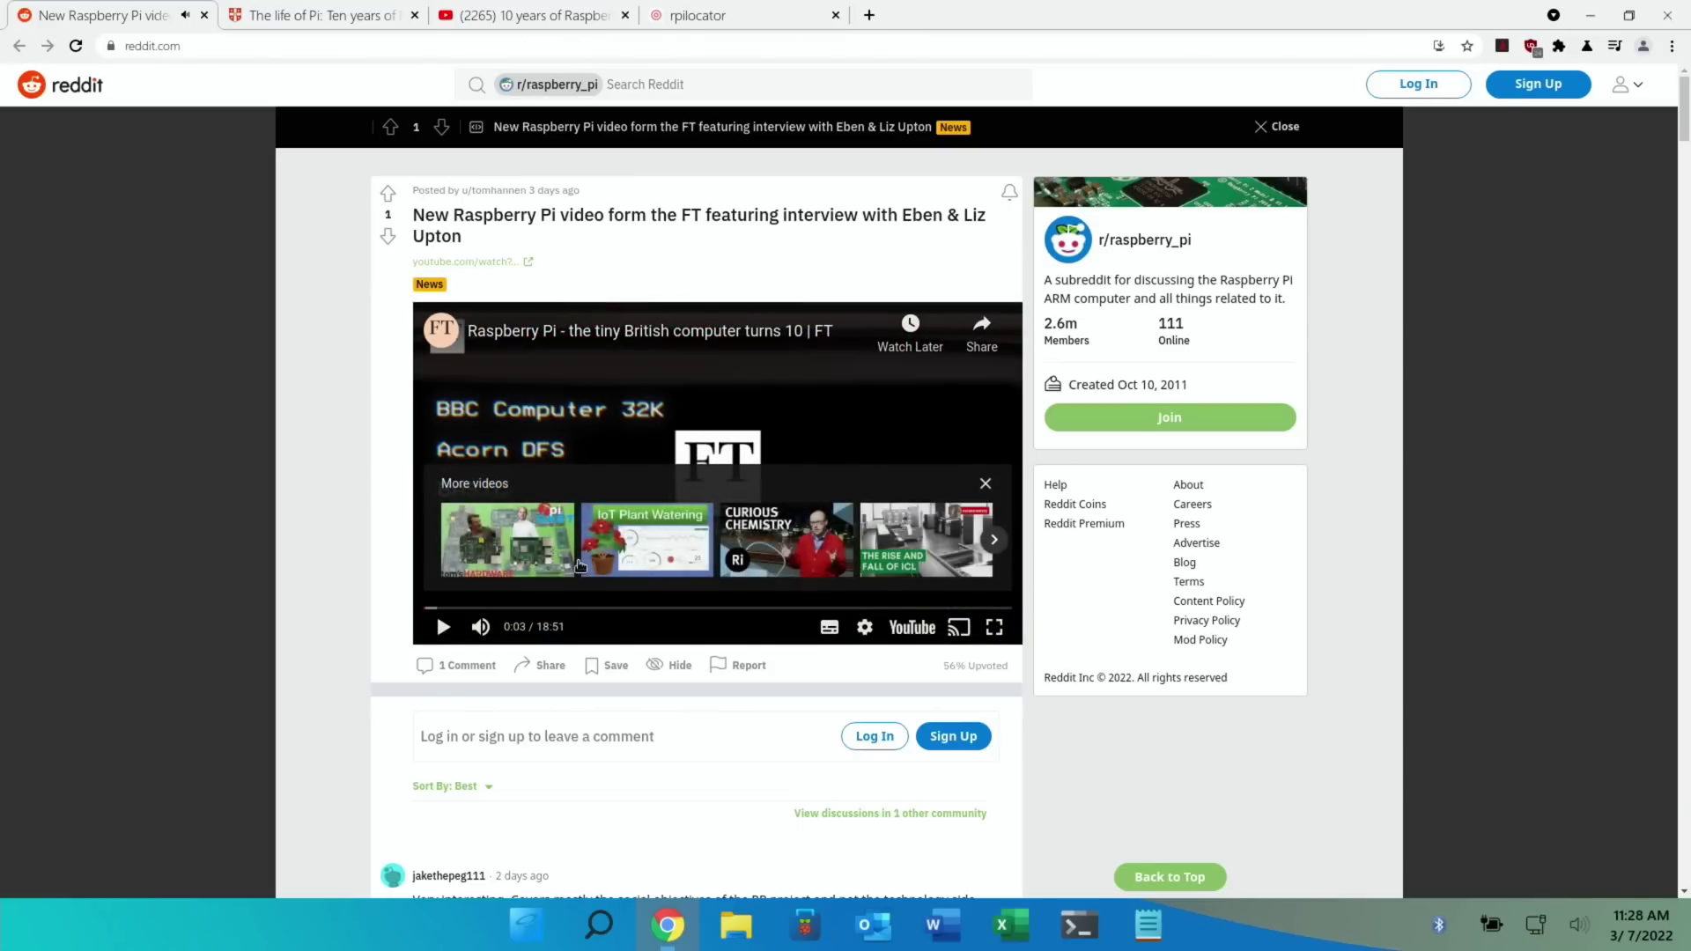
{"action": "left_click", "coordinate": [470, 600]}
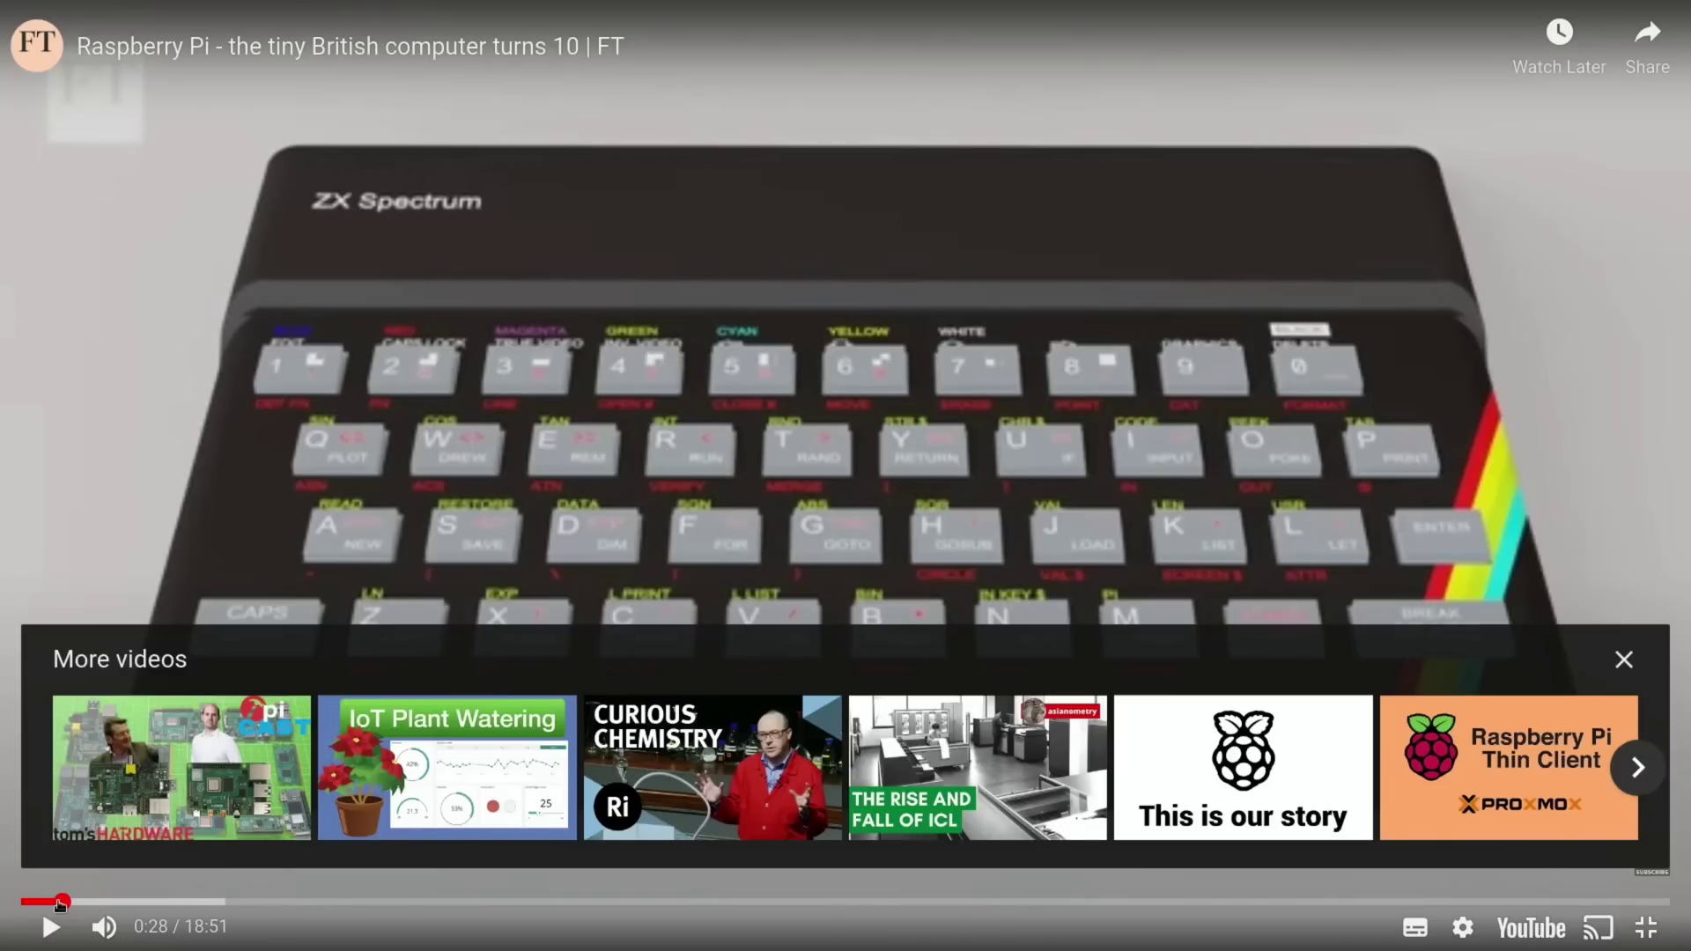
{"action": "key", "text": "Right"}
{"action": "key", "text": "Right"}
{"action": "key", "text": "Right"}
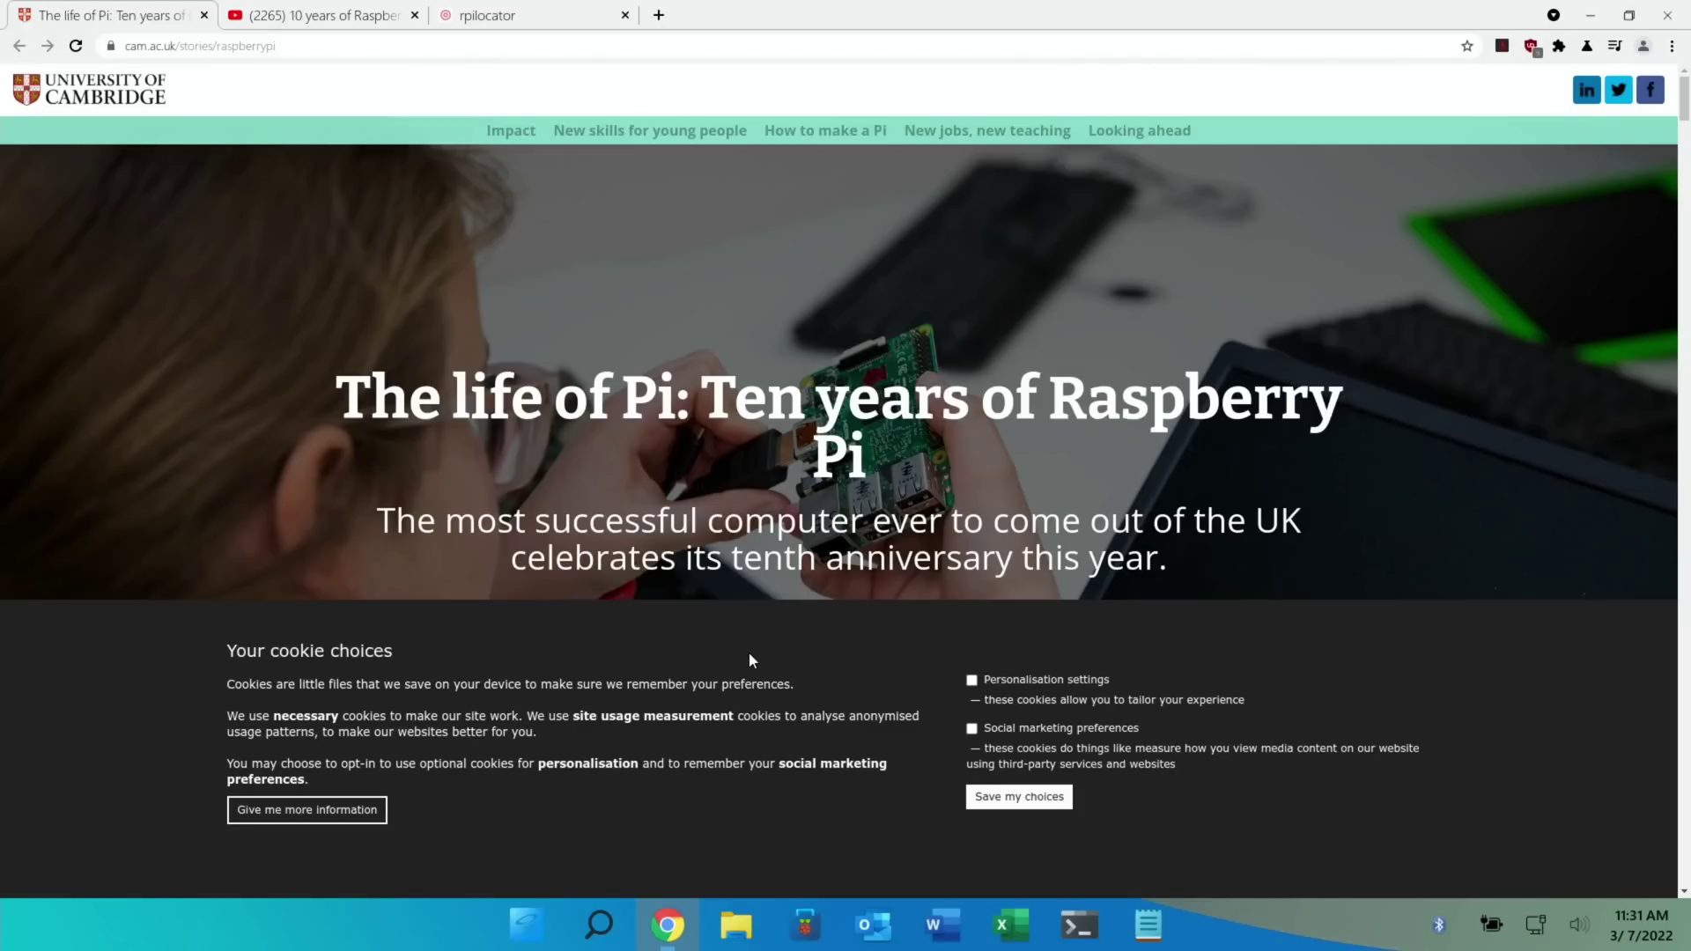
- Save the cookie choices and read down to the 'How to make a Pi' section
{"action": "left_click", "coordinate": [1001, 798]}
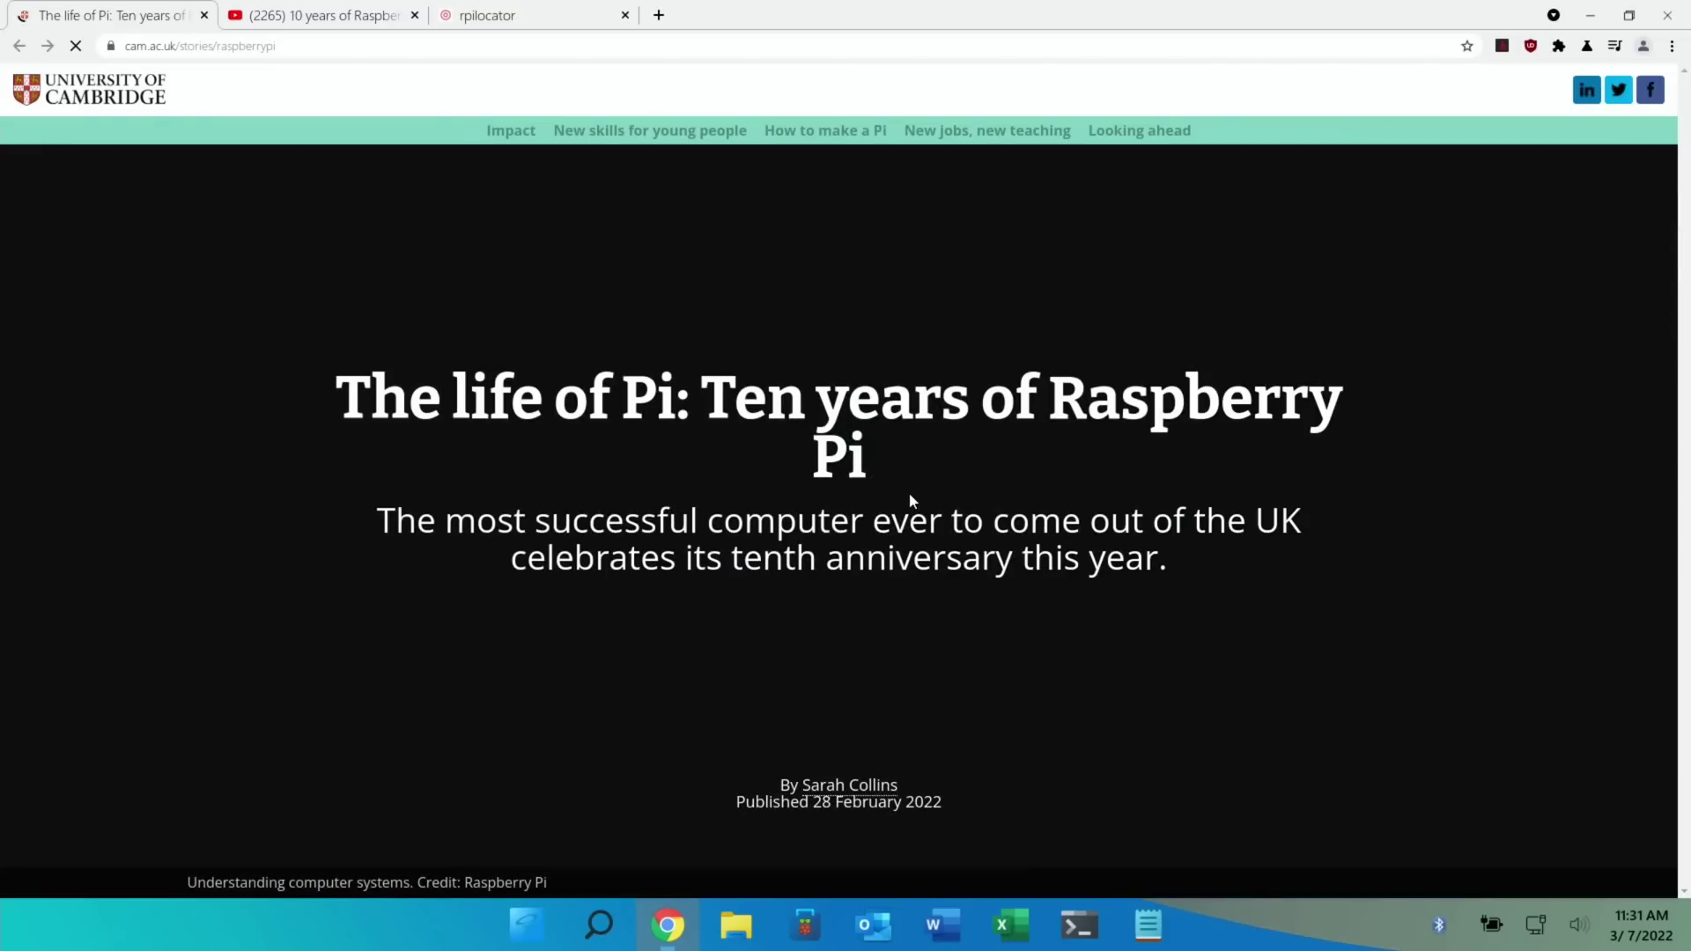
{"action": "scroll", "coordinate": [909, 502], "scroll_direction": "down", "scroll_amount": 10}
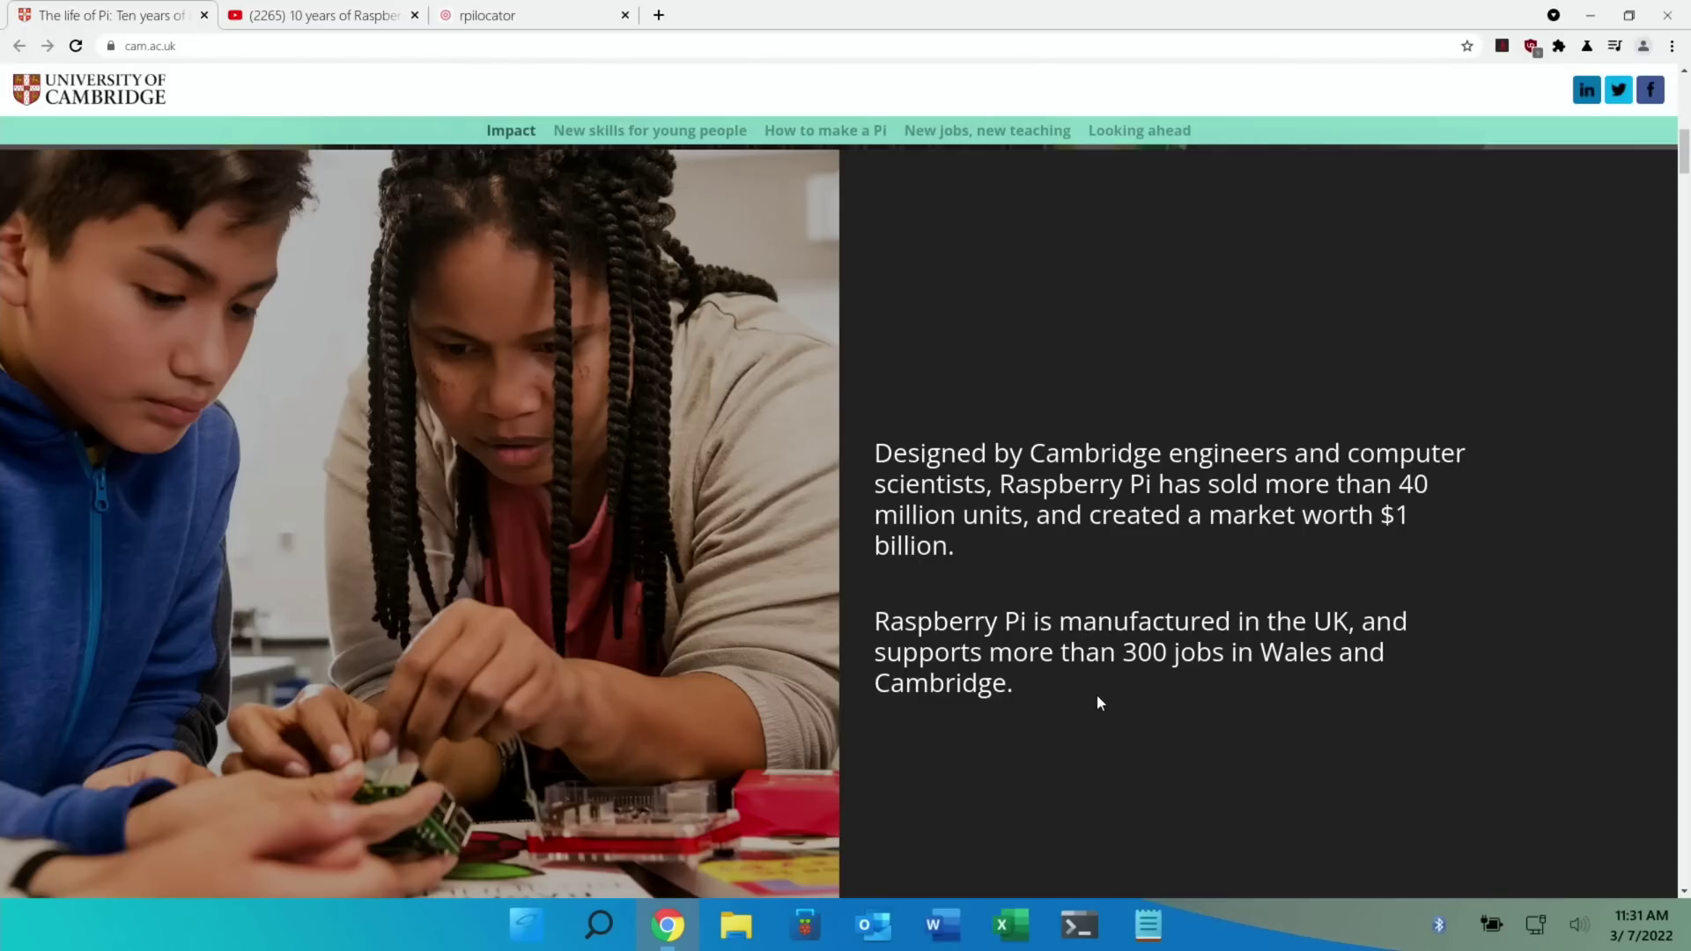
{"action": "scroll", "coordinate": [1097, 694], "scroll_direction": "down", "scroll_amount": 5}
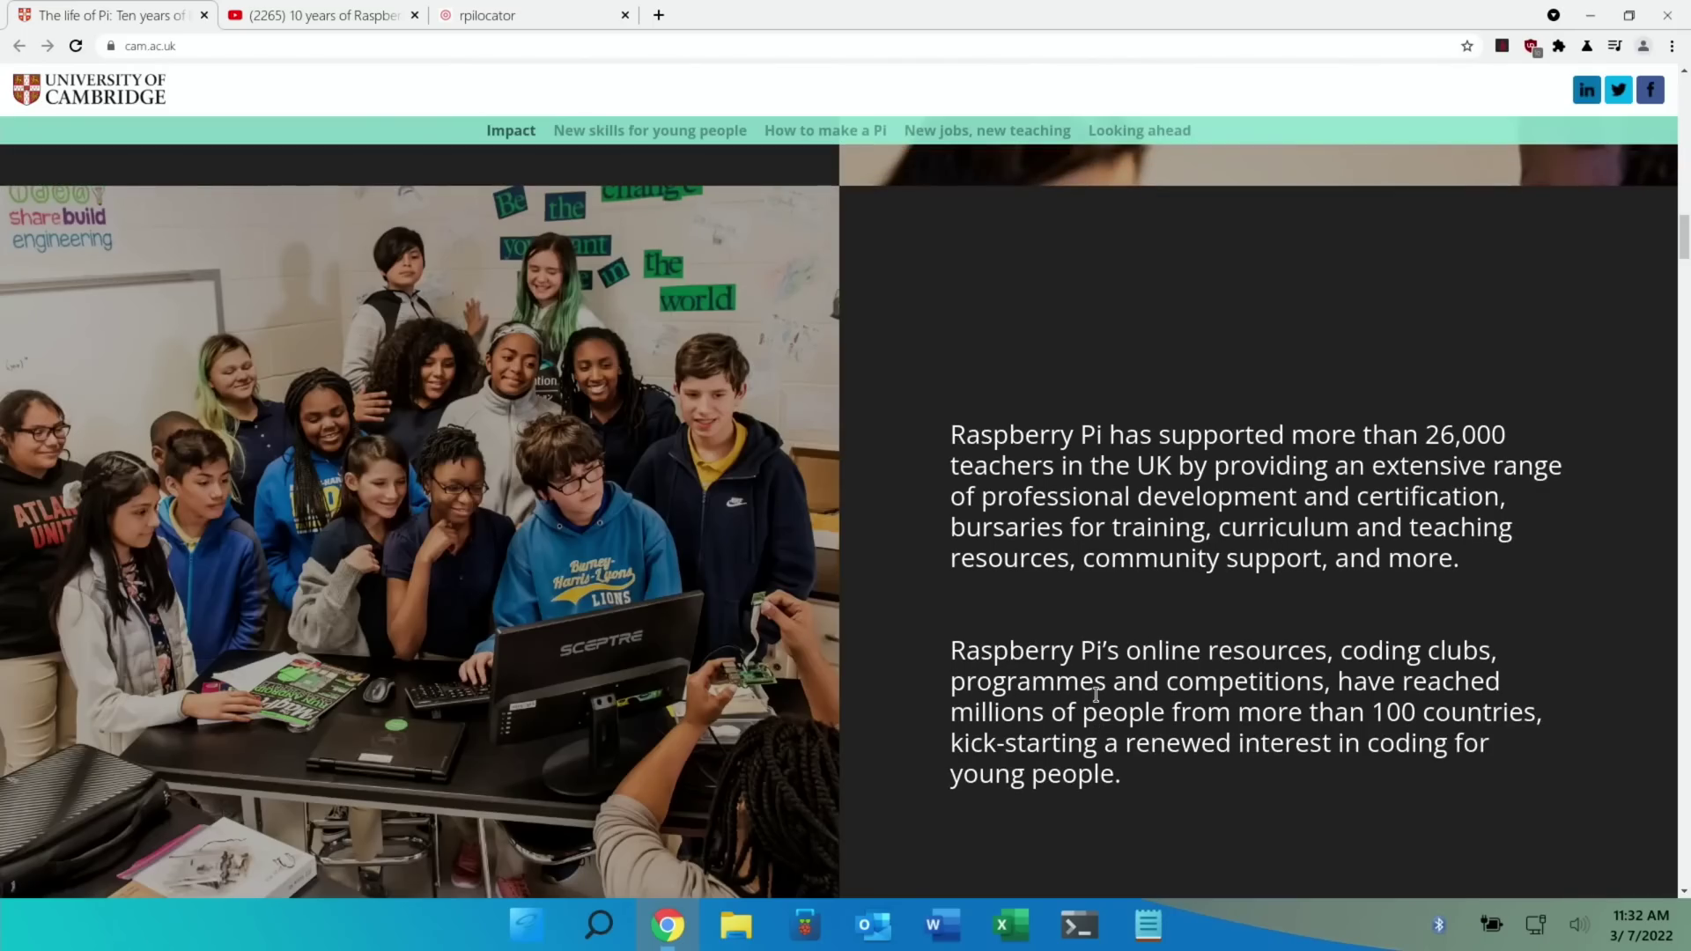
{"action": "scroll", "coordinate": [1097, 694], "scroll_direction": "down", "scroll_amount": 15}
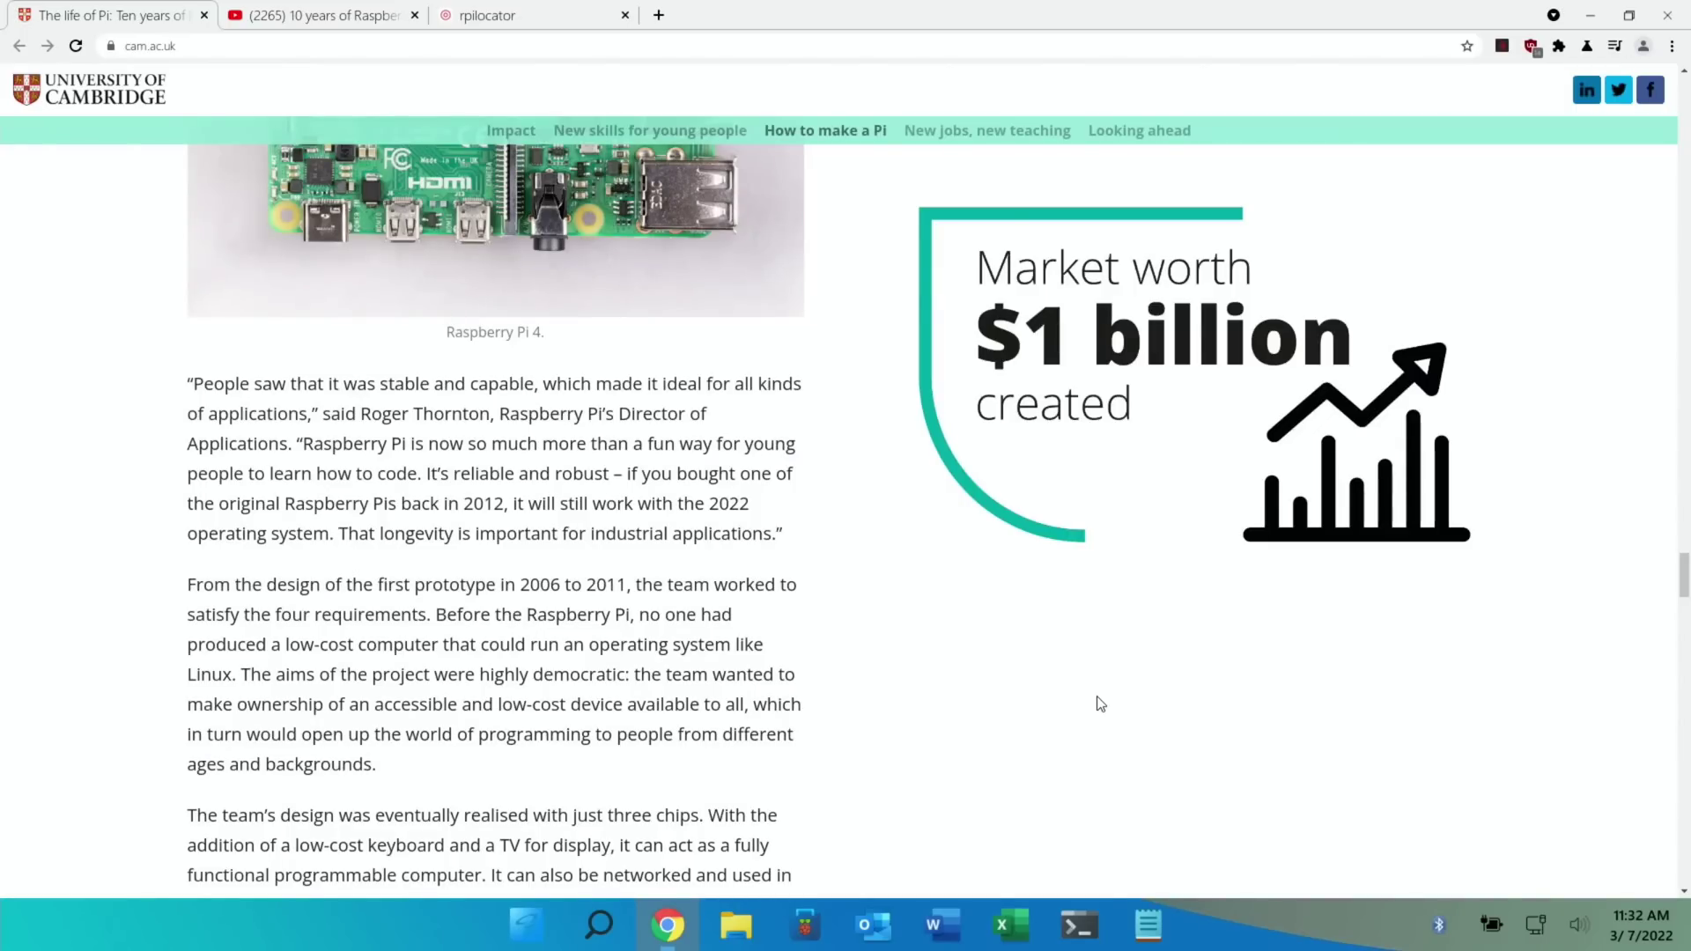
{"action": "scroll", "coordinate": [1100, 704], "scroll_direction": "down", "scroll_amount": 4}
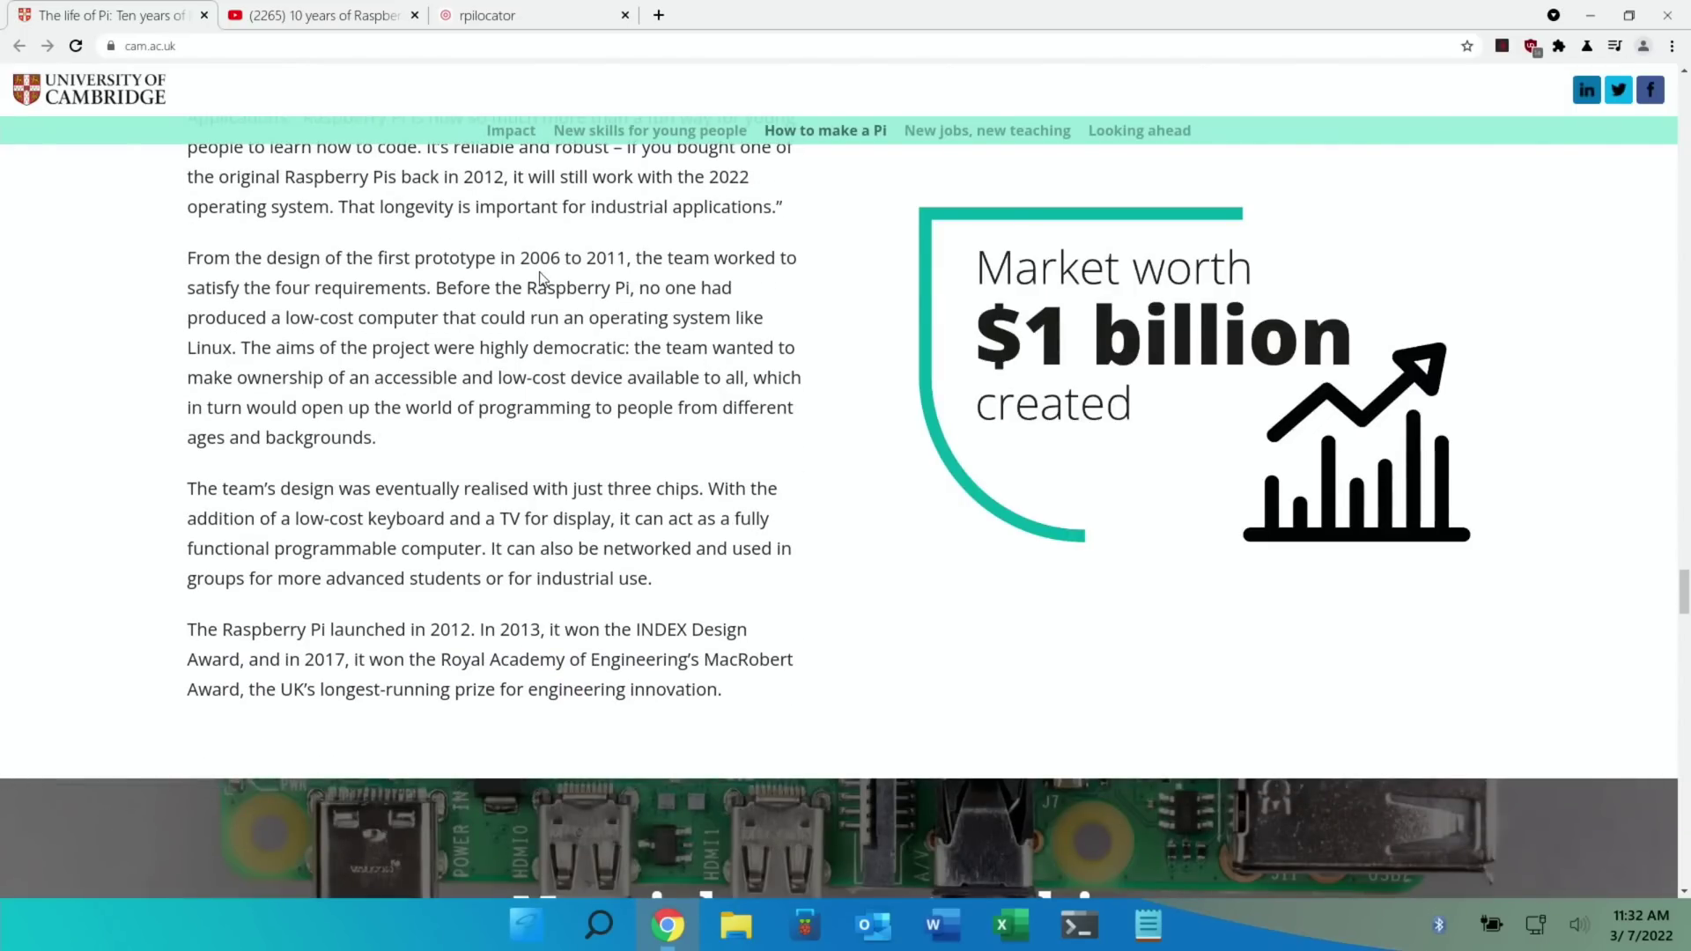
- Close 'The life of Pi' article tab
{"action": "left_click", "coordinate": [204, 15]}
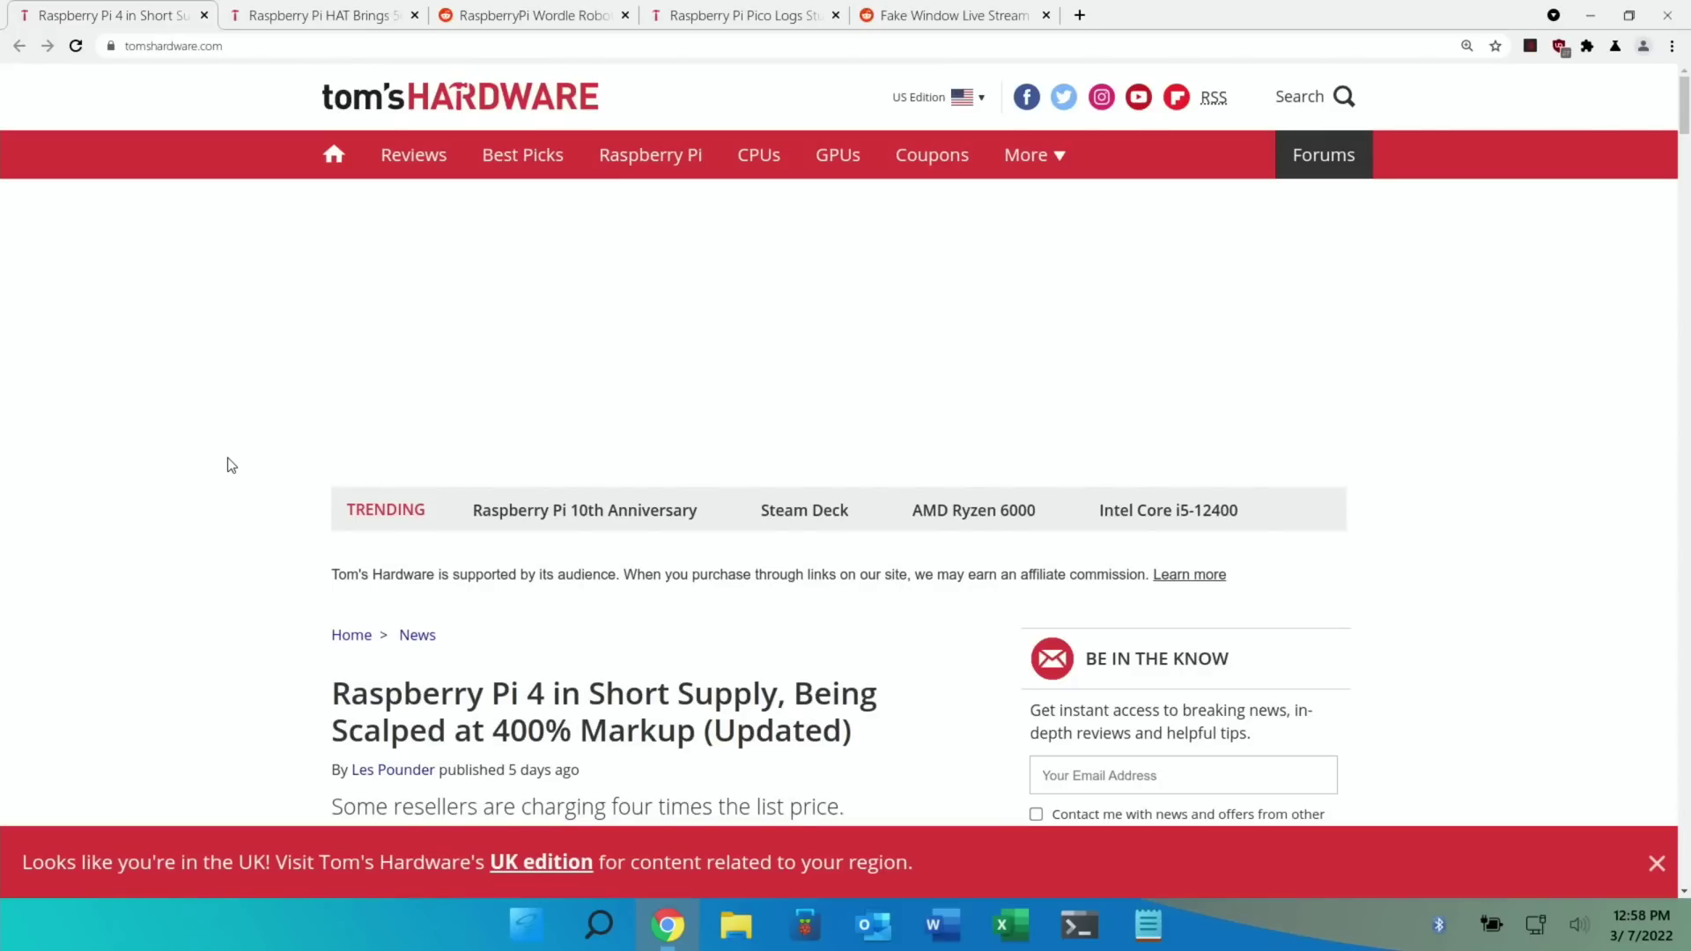
- Read past the Farnell lead-times section to the $139.99 eBay Raspberry Pi 4B 2GB listing
{"action": "scroll", "coordinate": [231, 465], "scroll_direction": "down", "scroll_amount": 3}
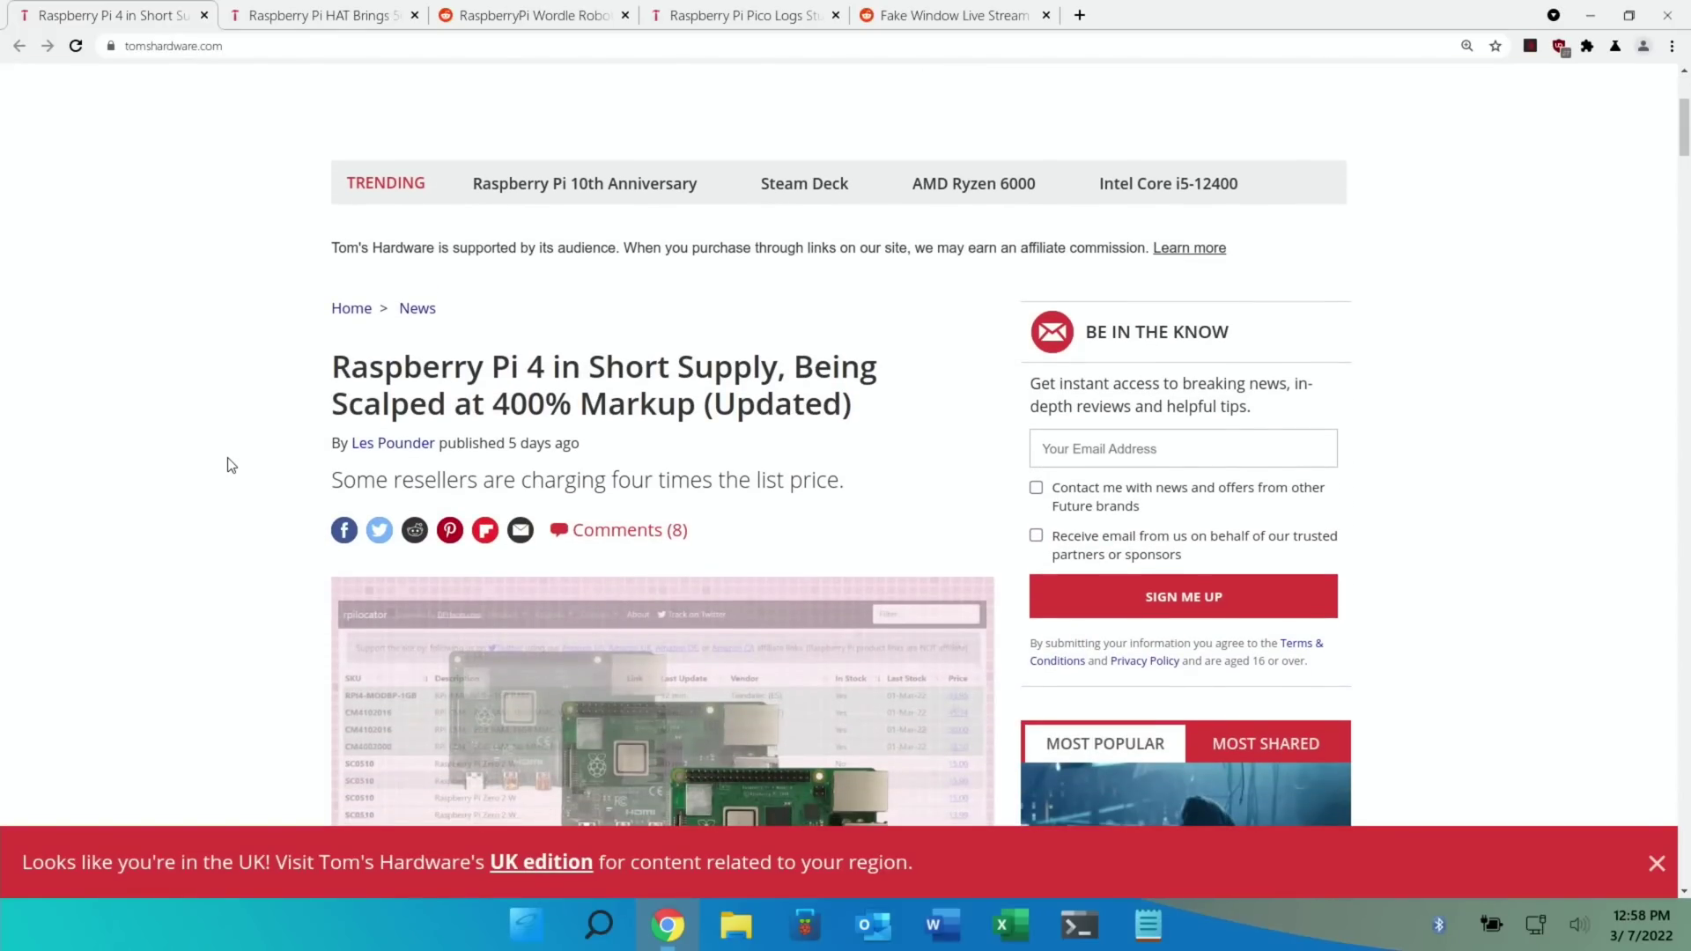
{"action": "scroll", "coordinate": [231, 465], "scroll_direction": "down", "scroll_amount": 7}
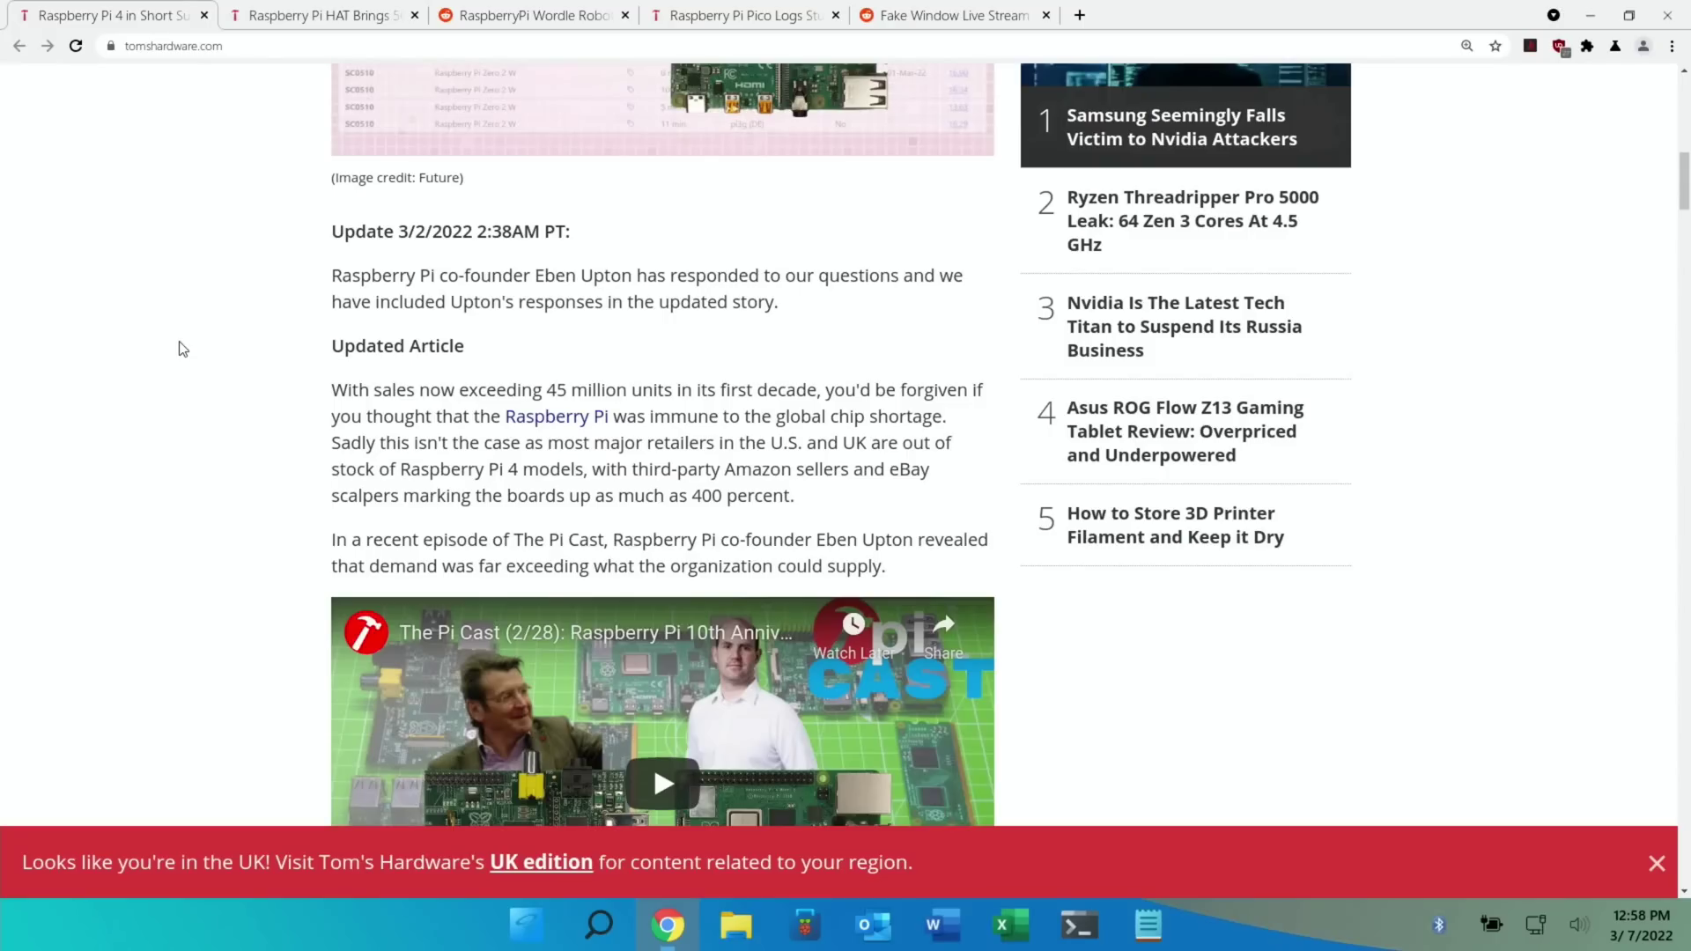
{"action": "scroll", "coordinate": [748, 350], "scroll_direction": "down", "scroll_amount": 2}
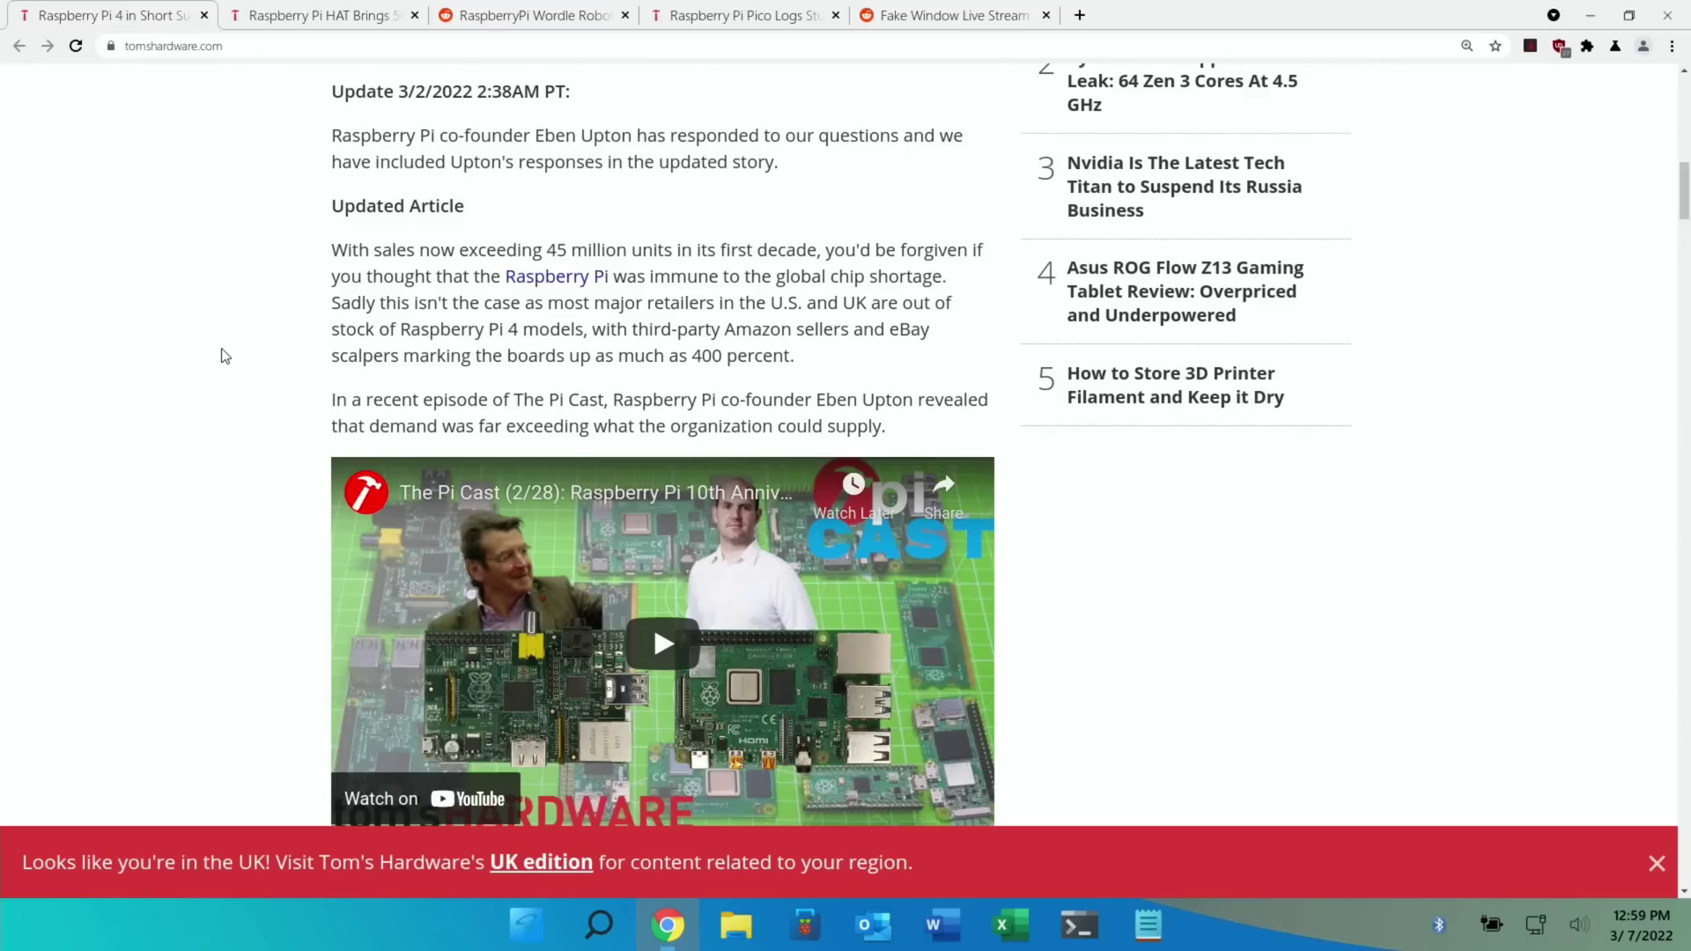
{"action": "scroll", "coordinate": [224, 355], "scroll_direction": "down", "scroll_amount": 6}
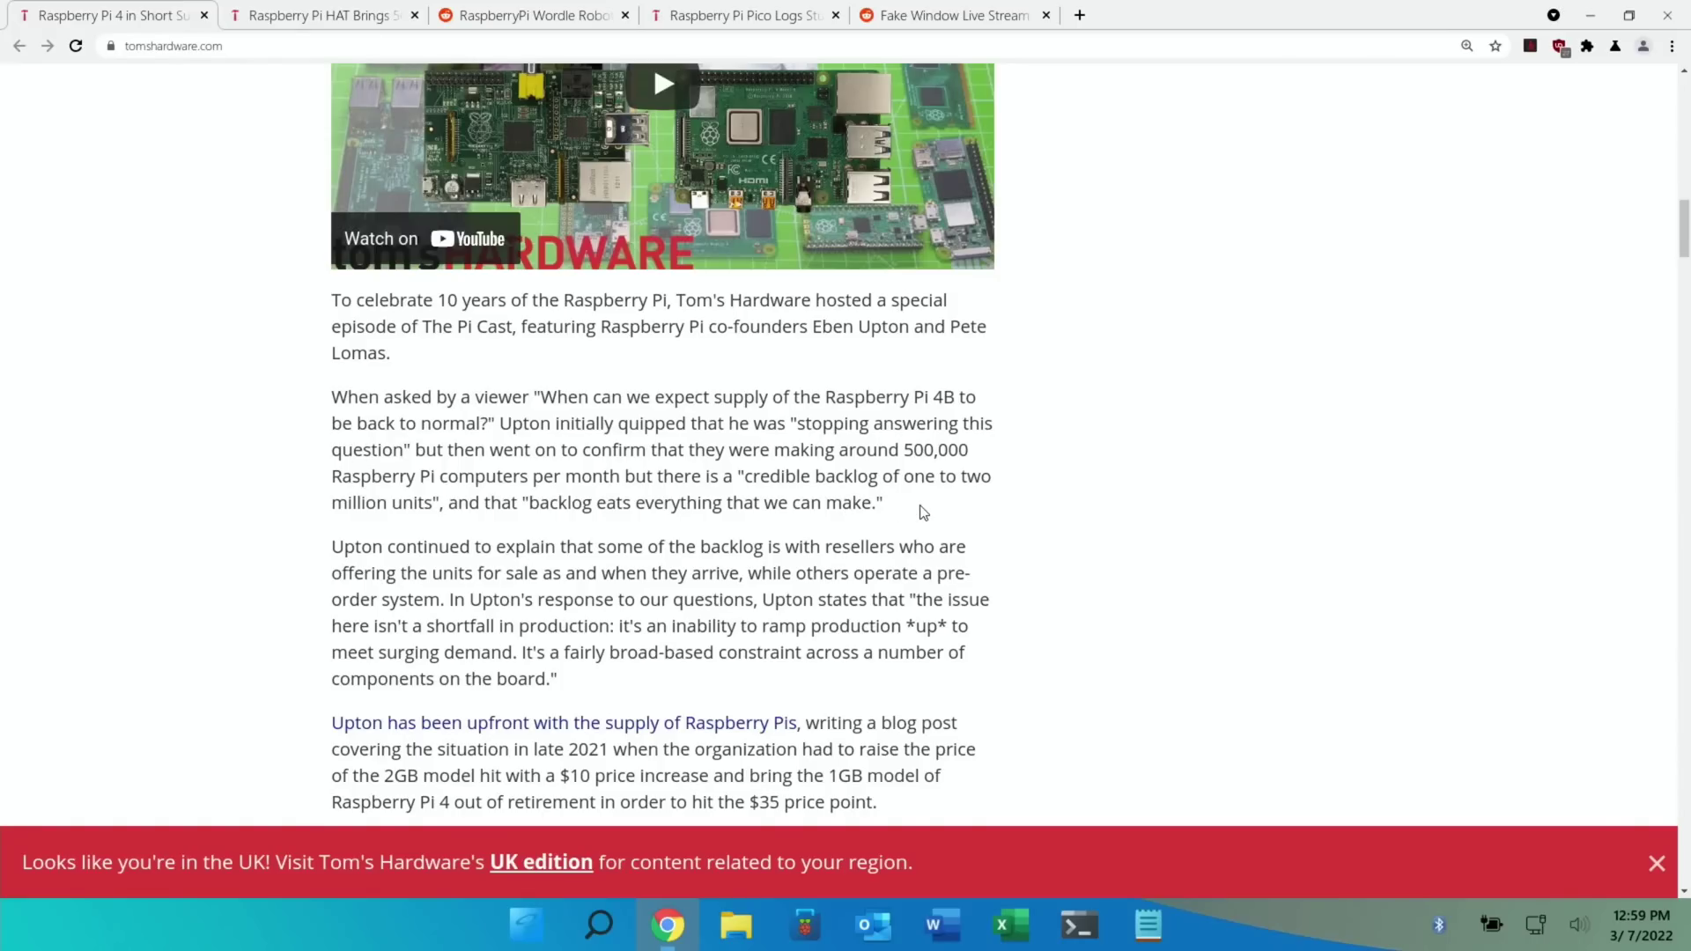
{"action": "scroll", "coordinate": [922, 511], "scroll_direction": "down", "scroll_amount": 4}
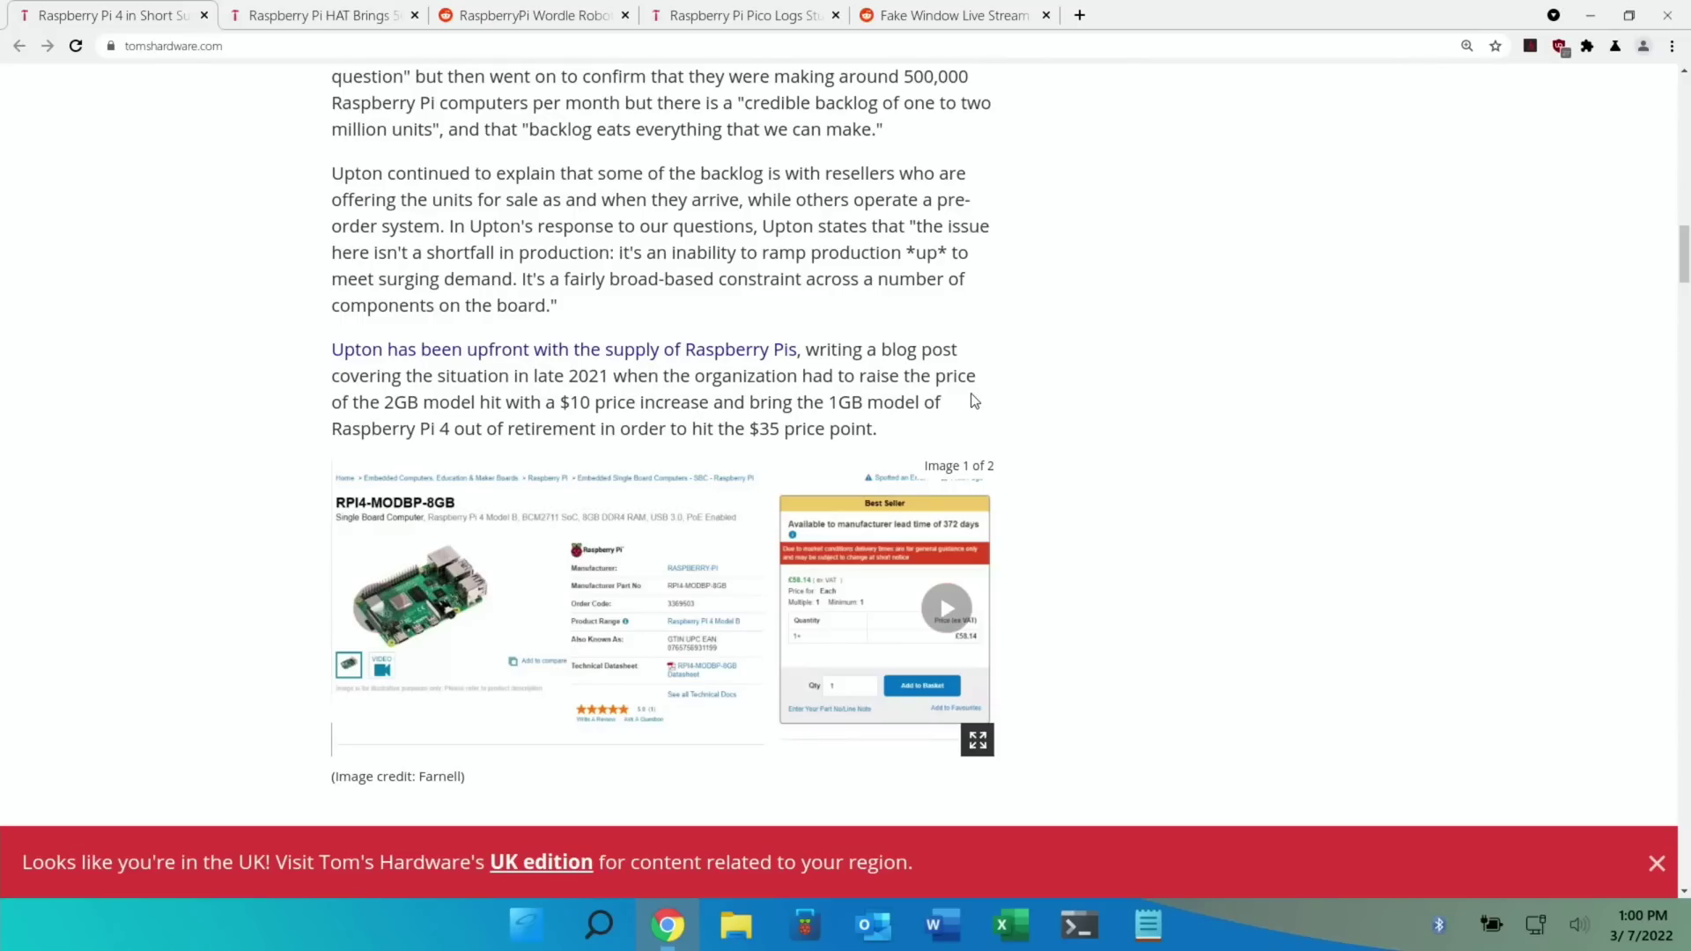
{"action": "scroll", "coordinate": [974, 400], "scroll_direction": "down", "scroll_amount": 7}
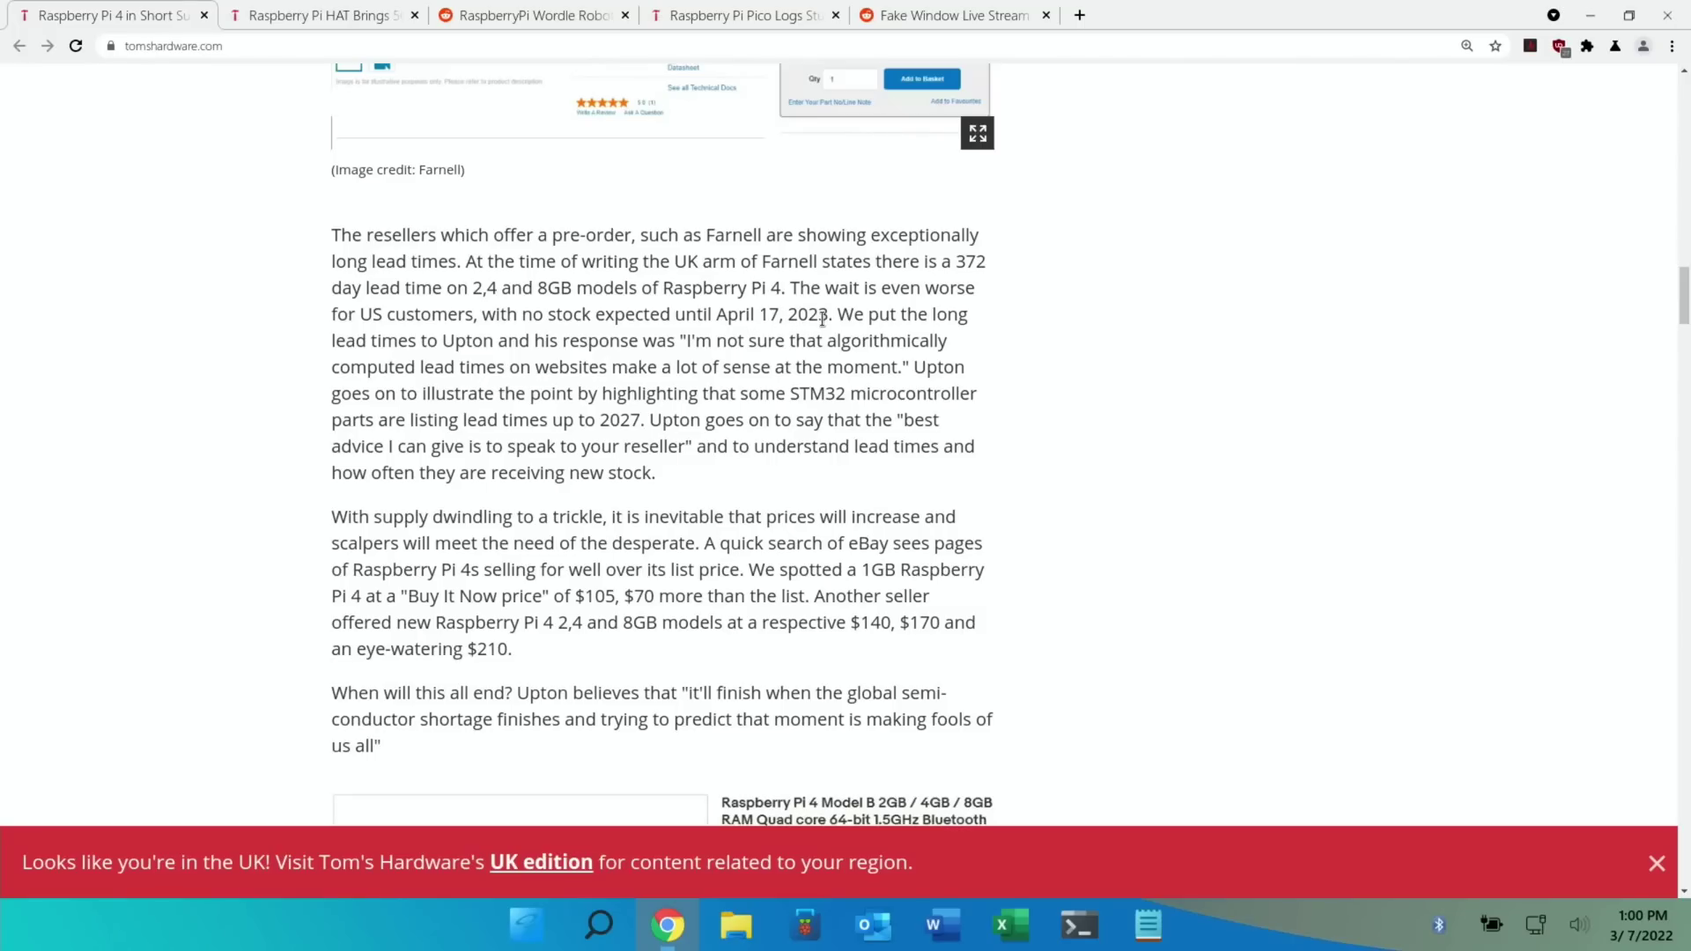
{"action": "scroll", "coordinate": [1169, 377], "scroll_direction": "down", "scroll_amount": 5}
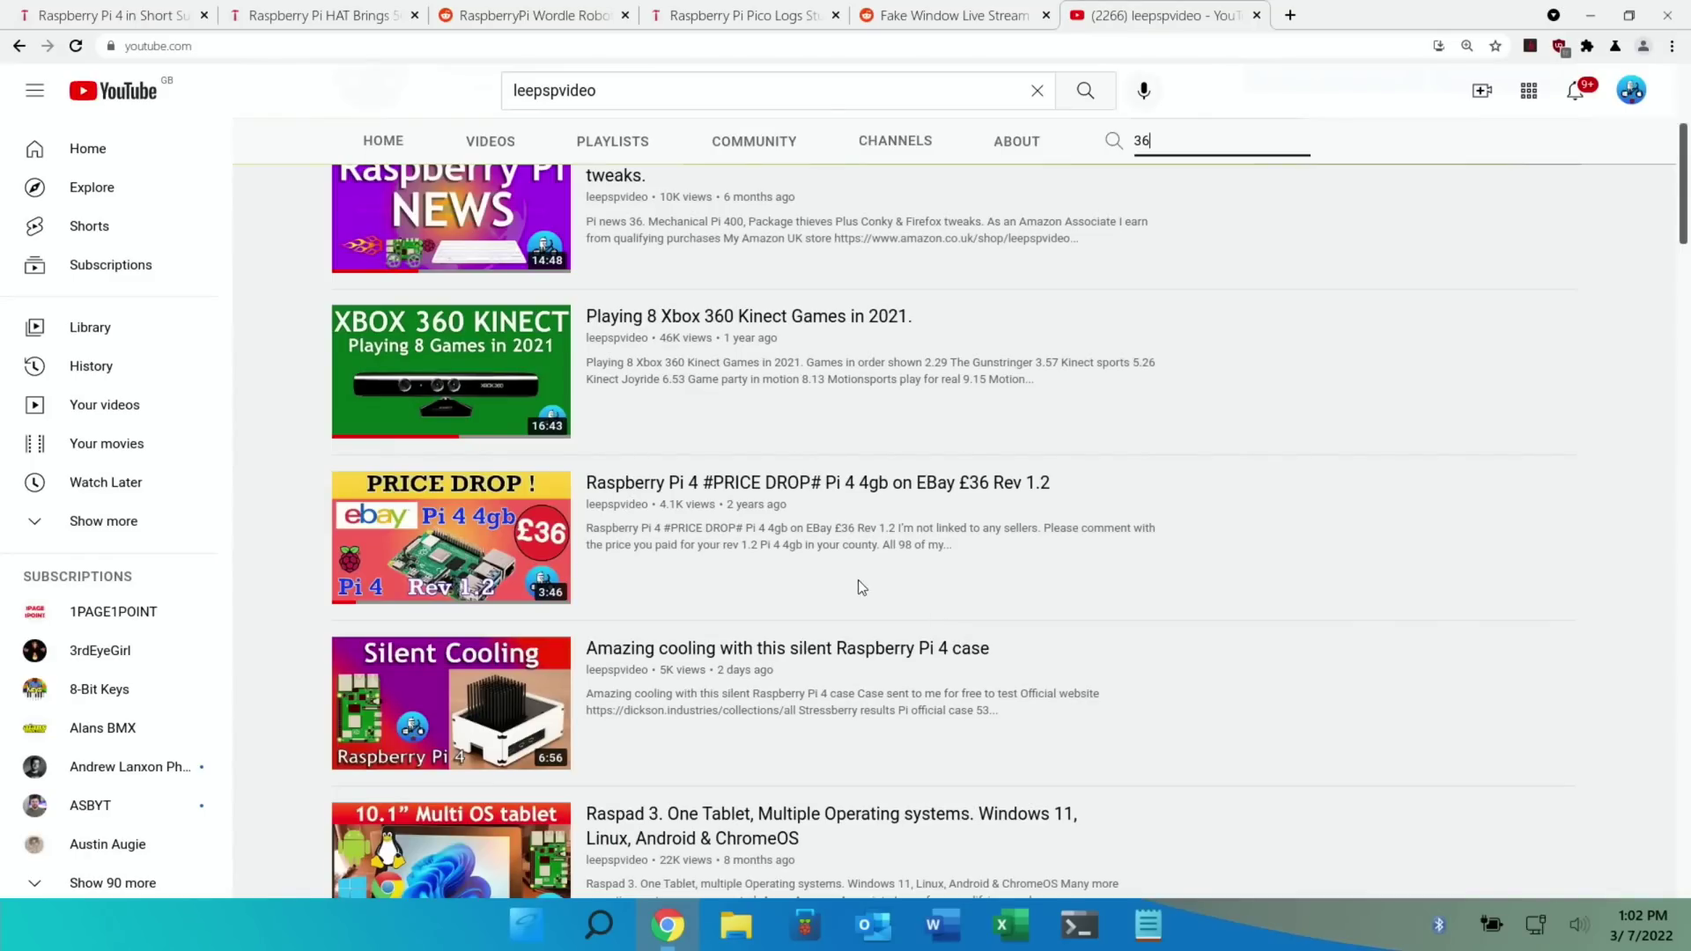
- Browse the channel's video list showing the Raspberry Pi 4 price drop video
{"action": "mouse_move", "coordinate": [648, 571]}
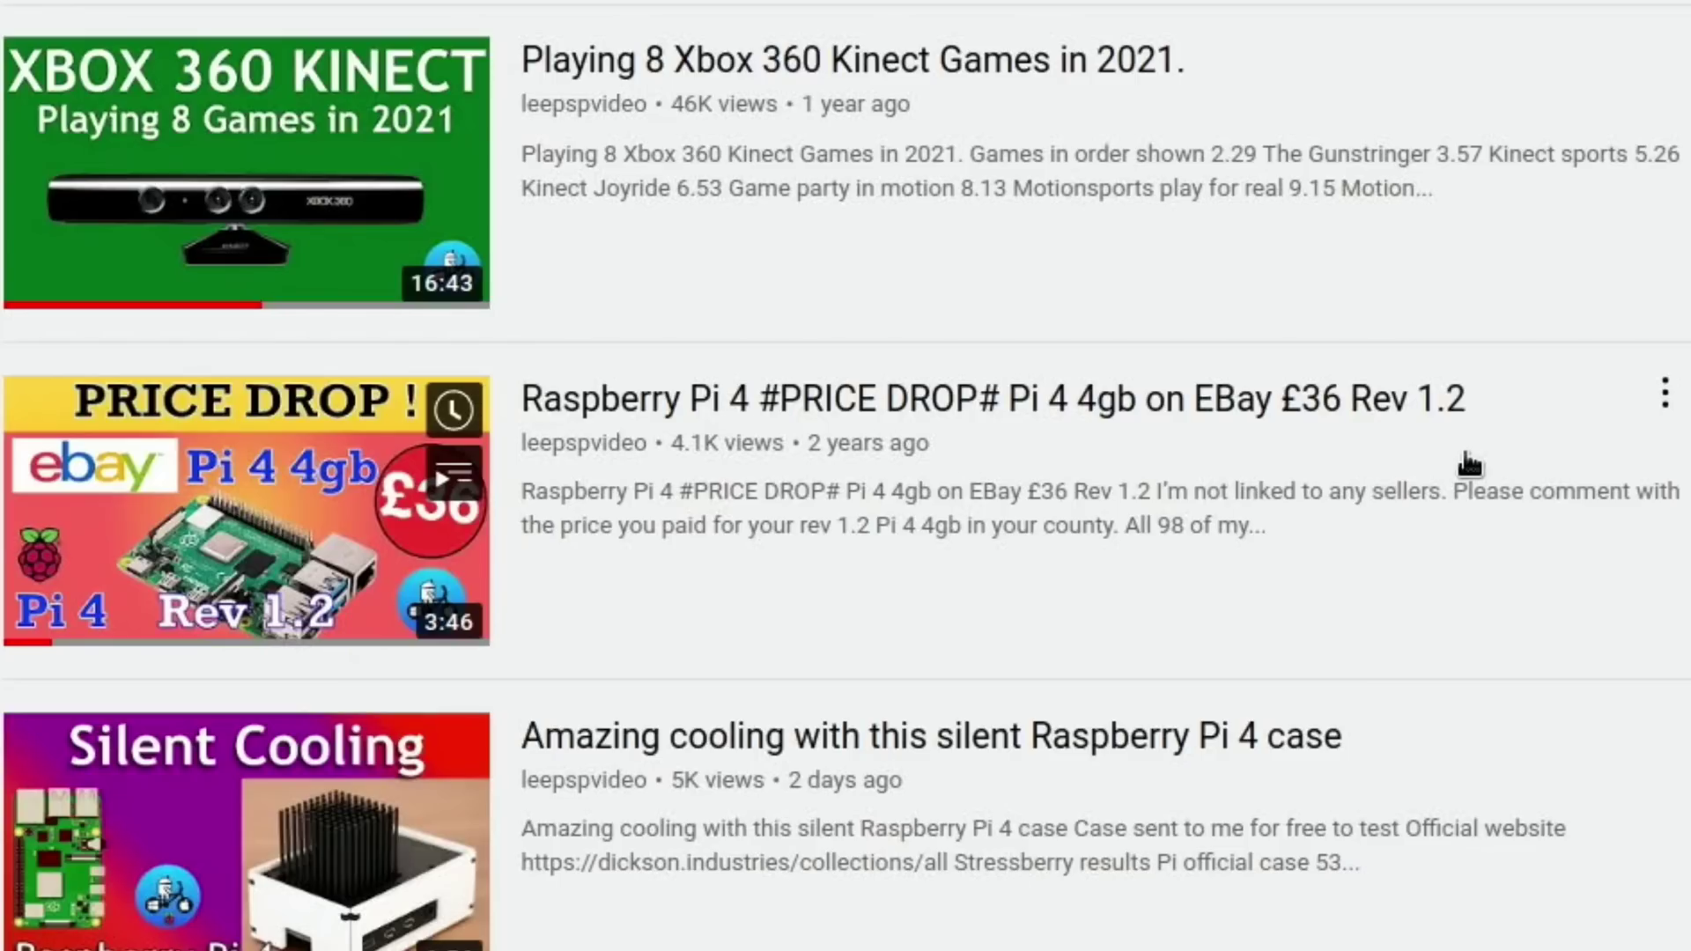
{"action": "scroll", "coordinate": [1498, 537], "scroll_direction": "up", "scroll_amount": 5}
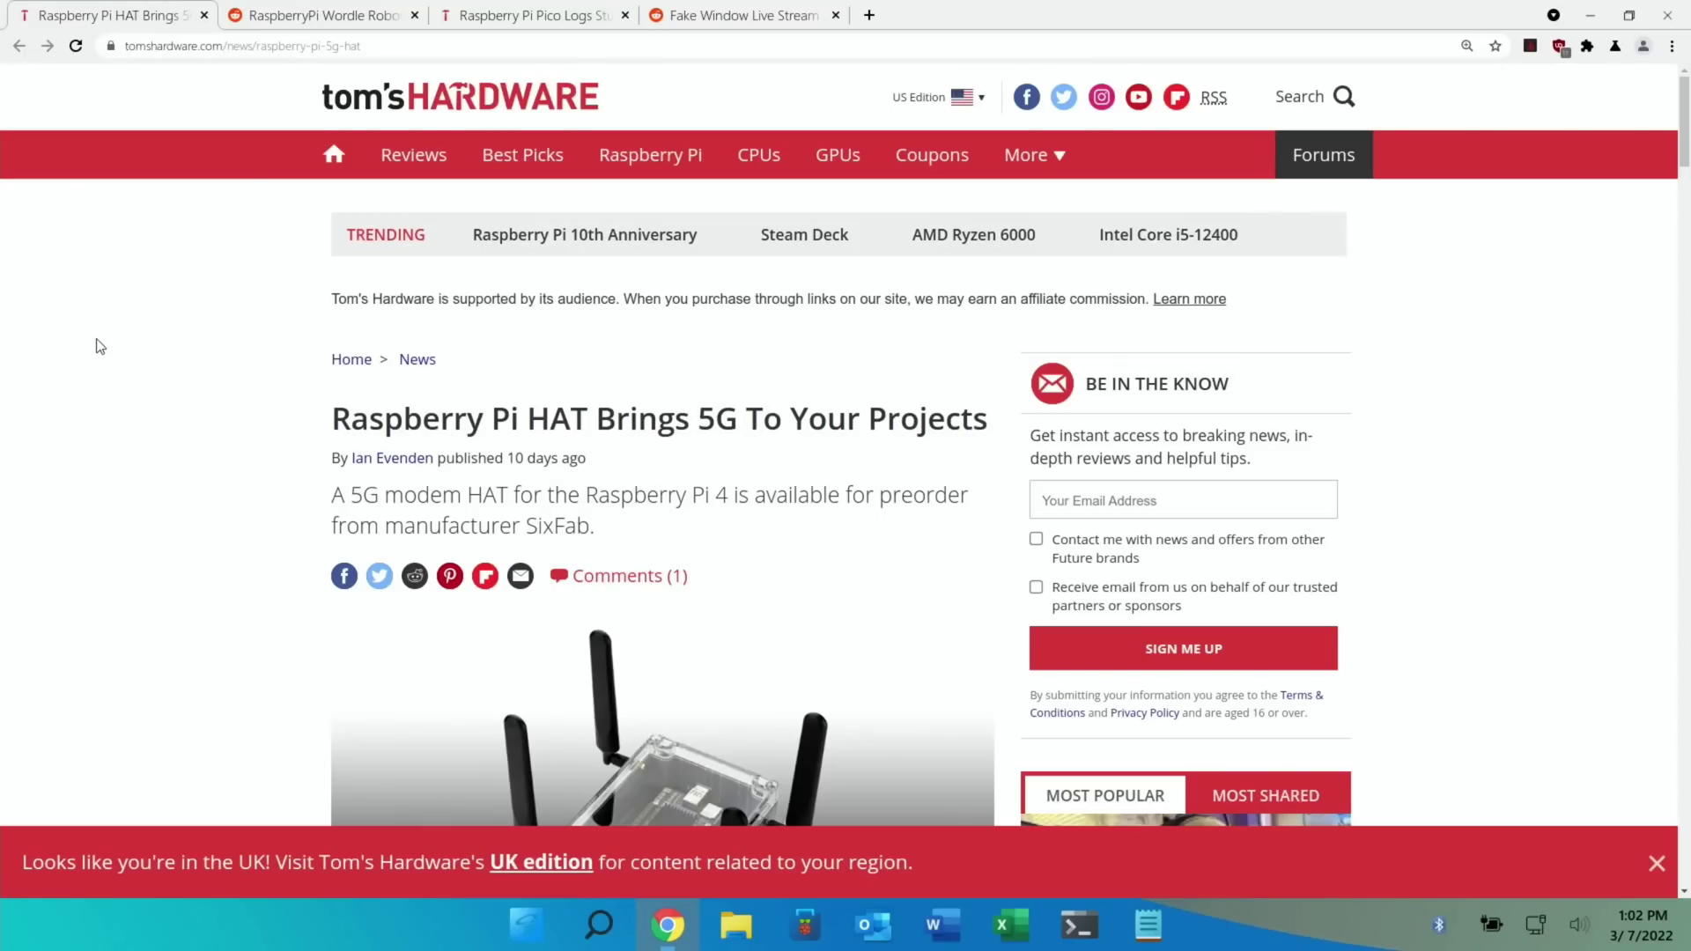
- Read the 5G HAT article down to the kit pricing: $595 with modem, $175 without
{"action": "scroll", "coordinate": [100, 346], "scroll_direction": "down", "scroll_amount": 3}
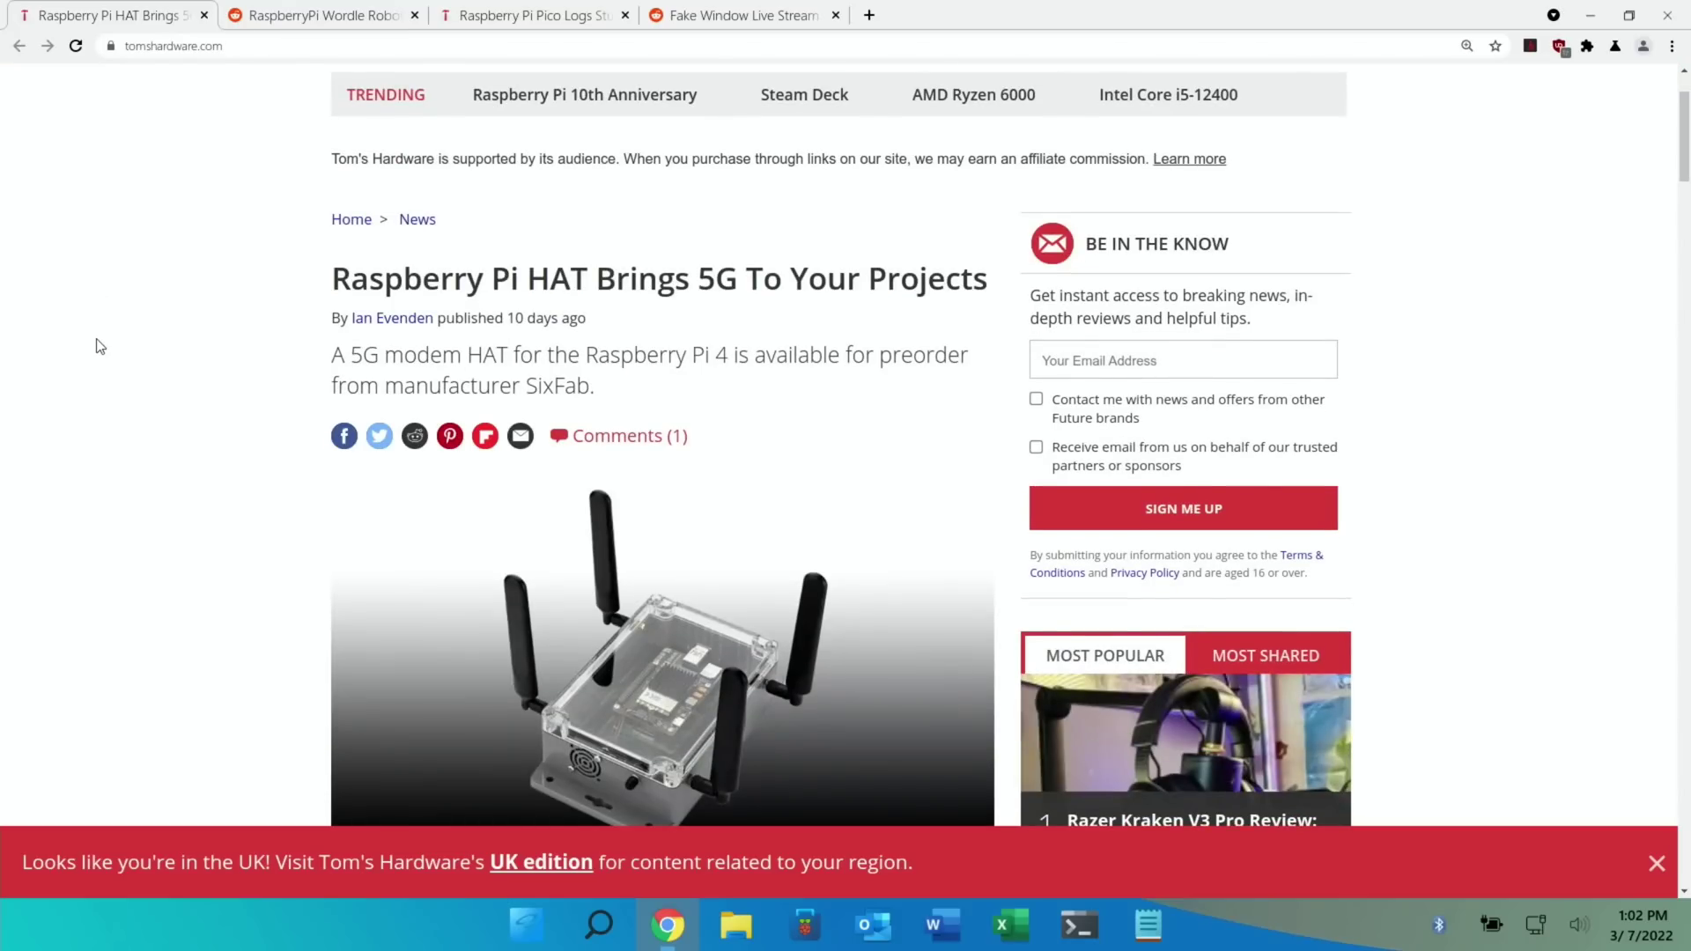
{"action": "scroll", "coordinate": [100, 346], "scroll_direction": "down", "scroll_amount": 1}
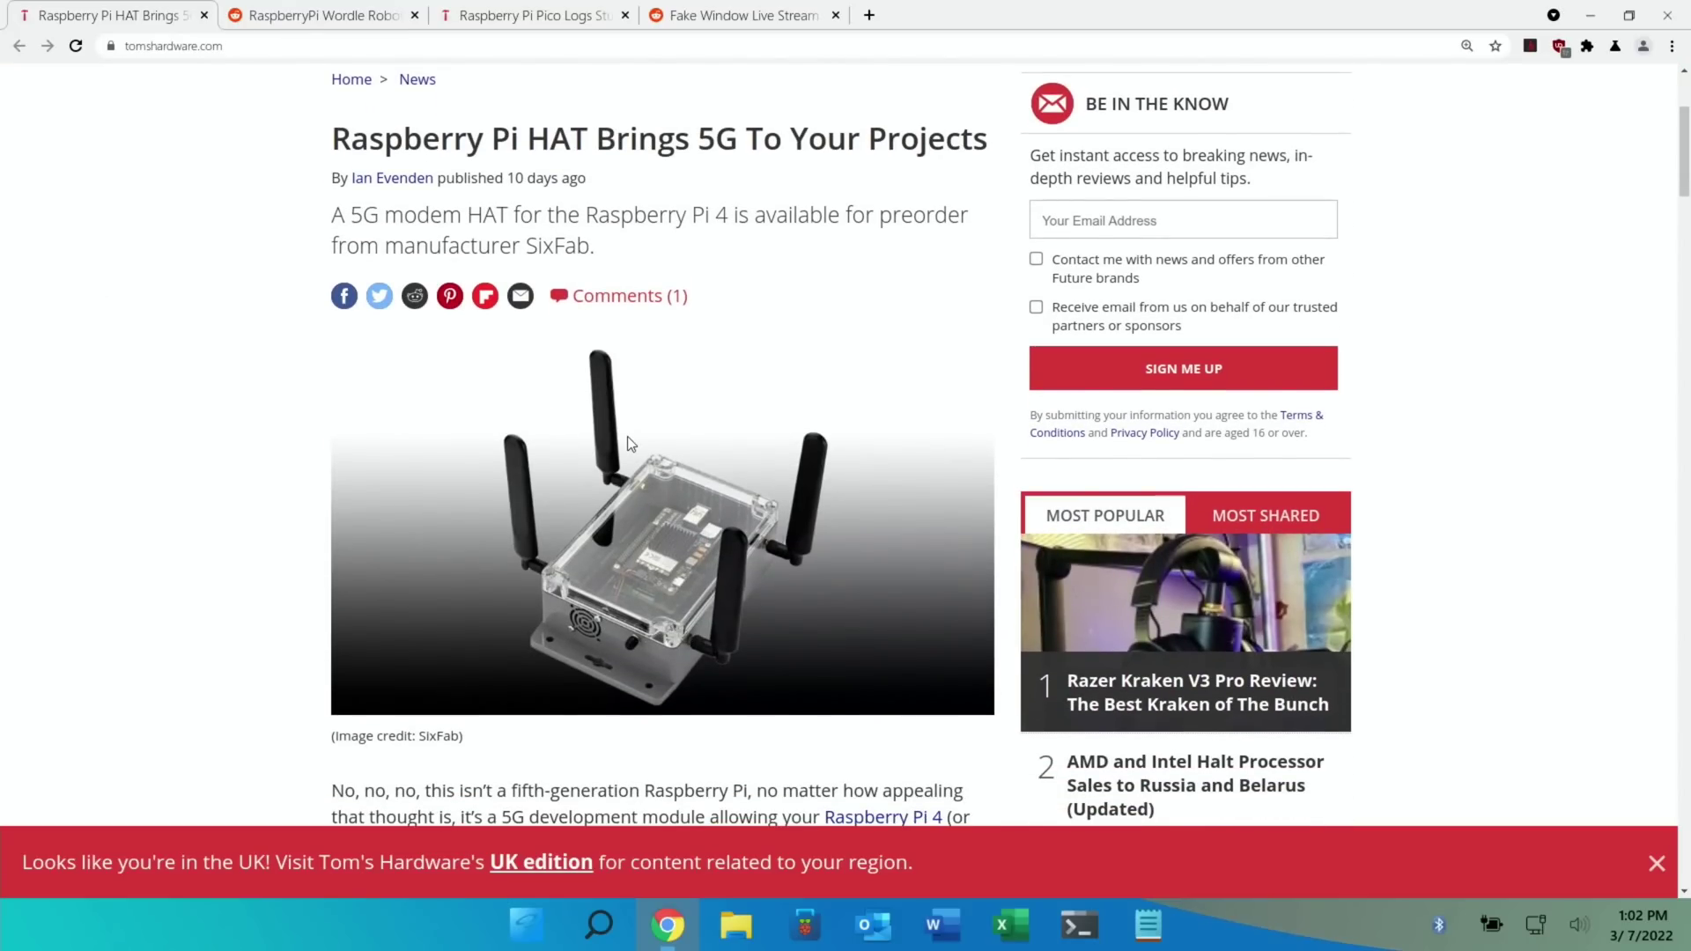
{"action": "scroll", "coordinate": [851, 404], "scroll_direction": "down", "scroll_amount": 4}
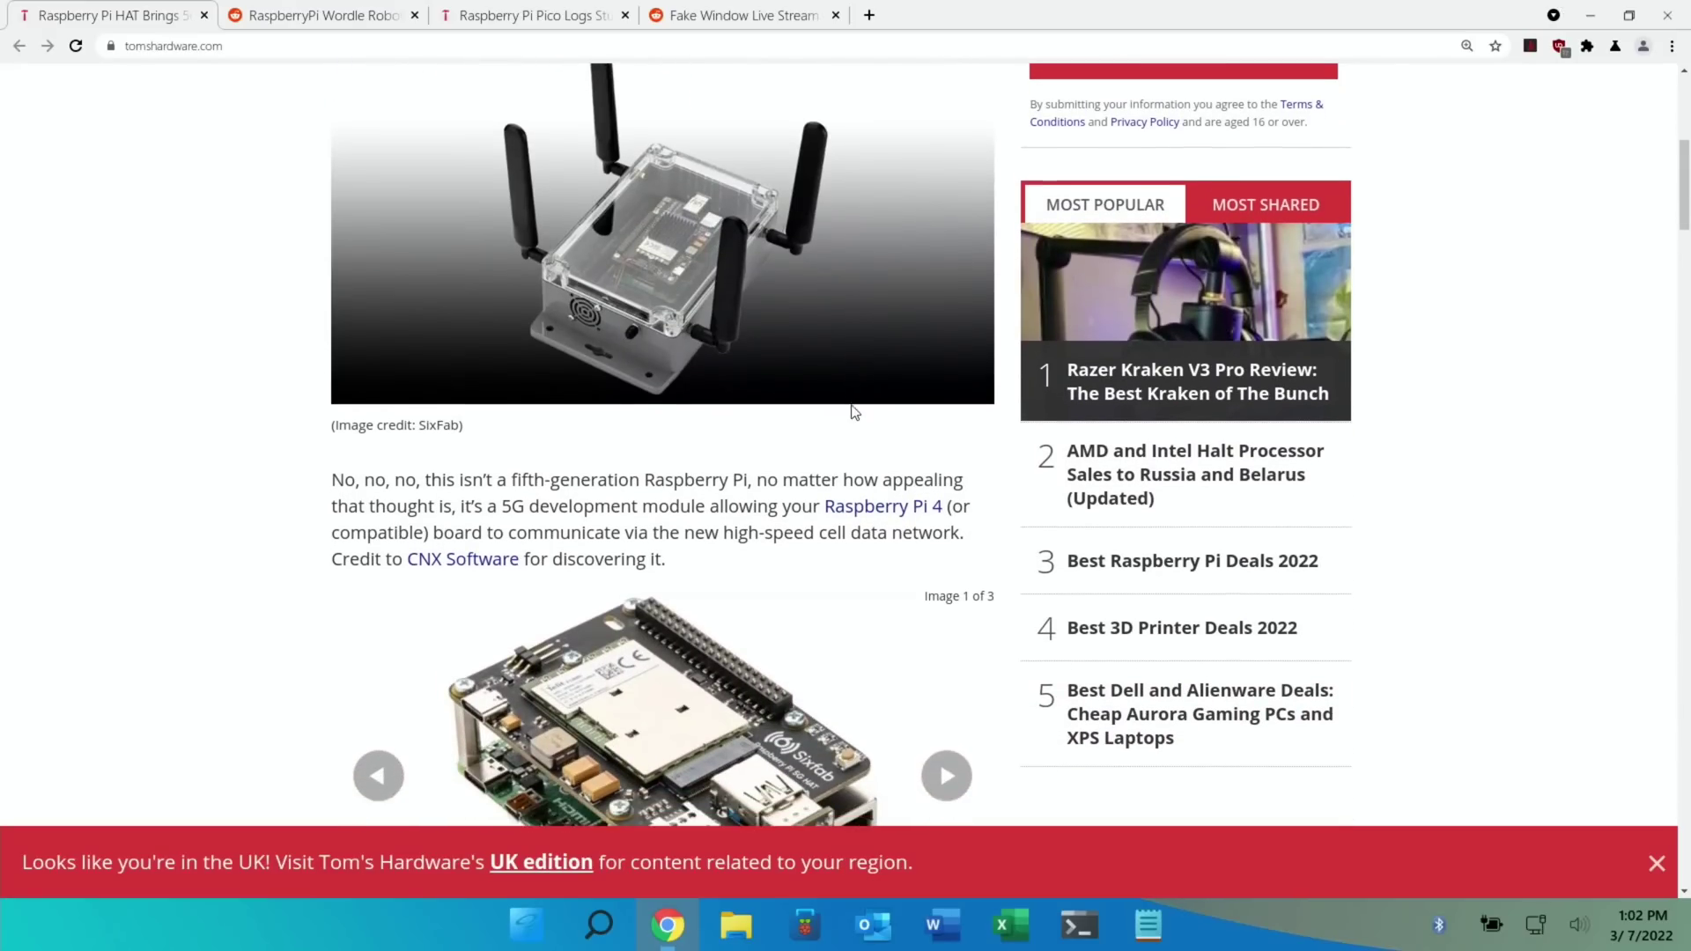
{"action": "scroll", "coordinate": [851, 407], "scroll_direction": "down", "scroll_amount": 1}
{"action": "scroll", "coordinate": [851, 410], "scroll_direction": "down", "scroll_amount": 8}
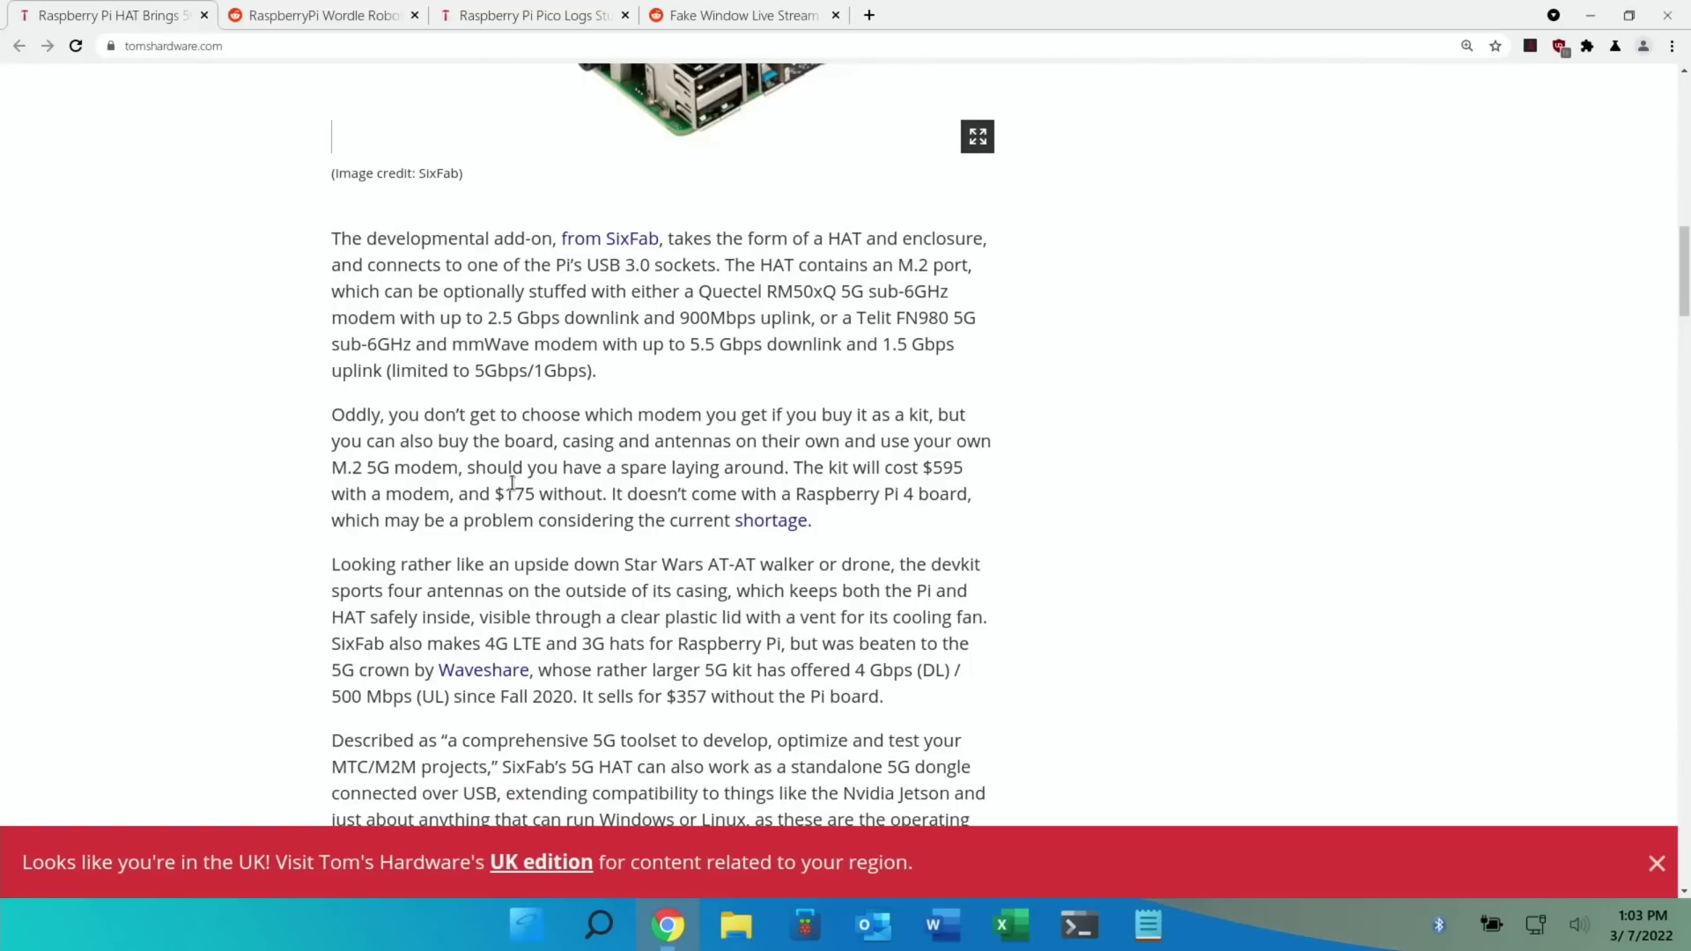
- Close the 5G HAT article, then play the Wordle robot video until R, A, I and pause
{"action": "key", "text": "ctrl+w"}
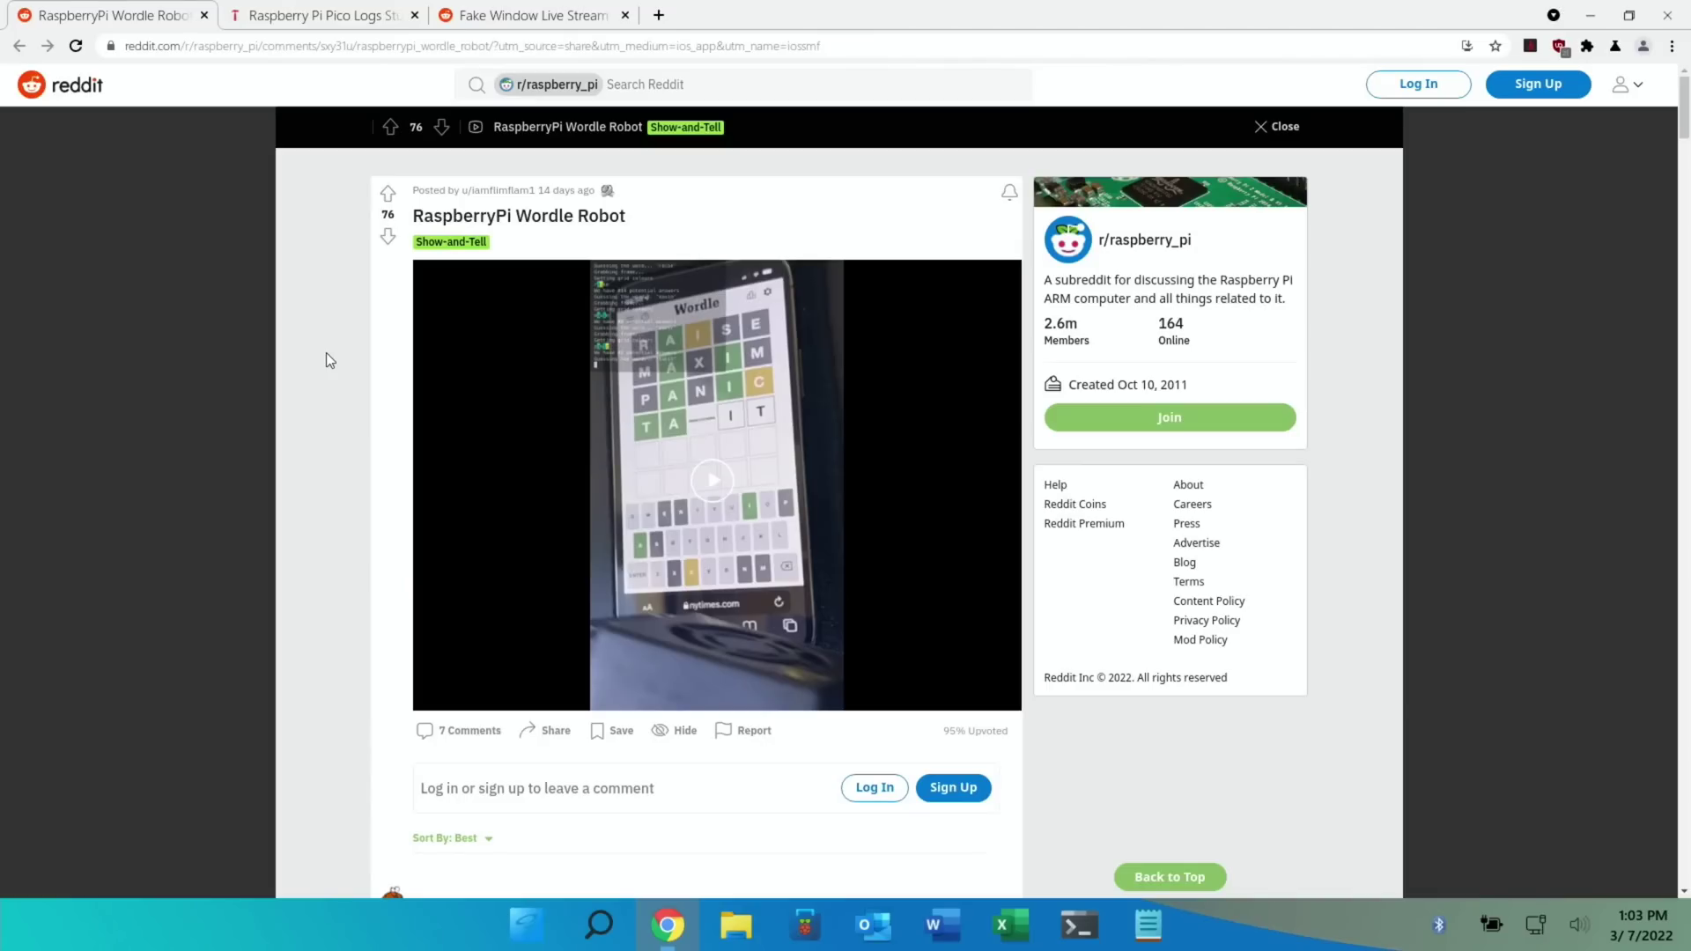
{"action": "scroll", "coordinate": [287, 403], "scroll_direction": "down", "scroll_amount": 6}
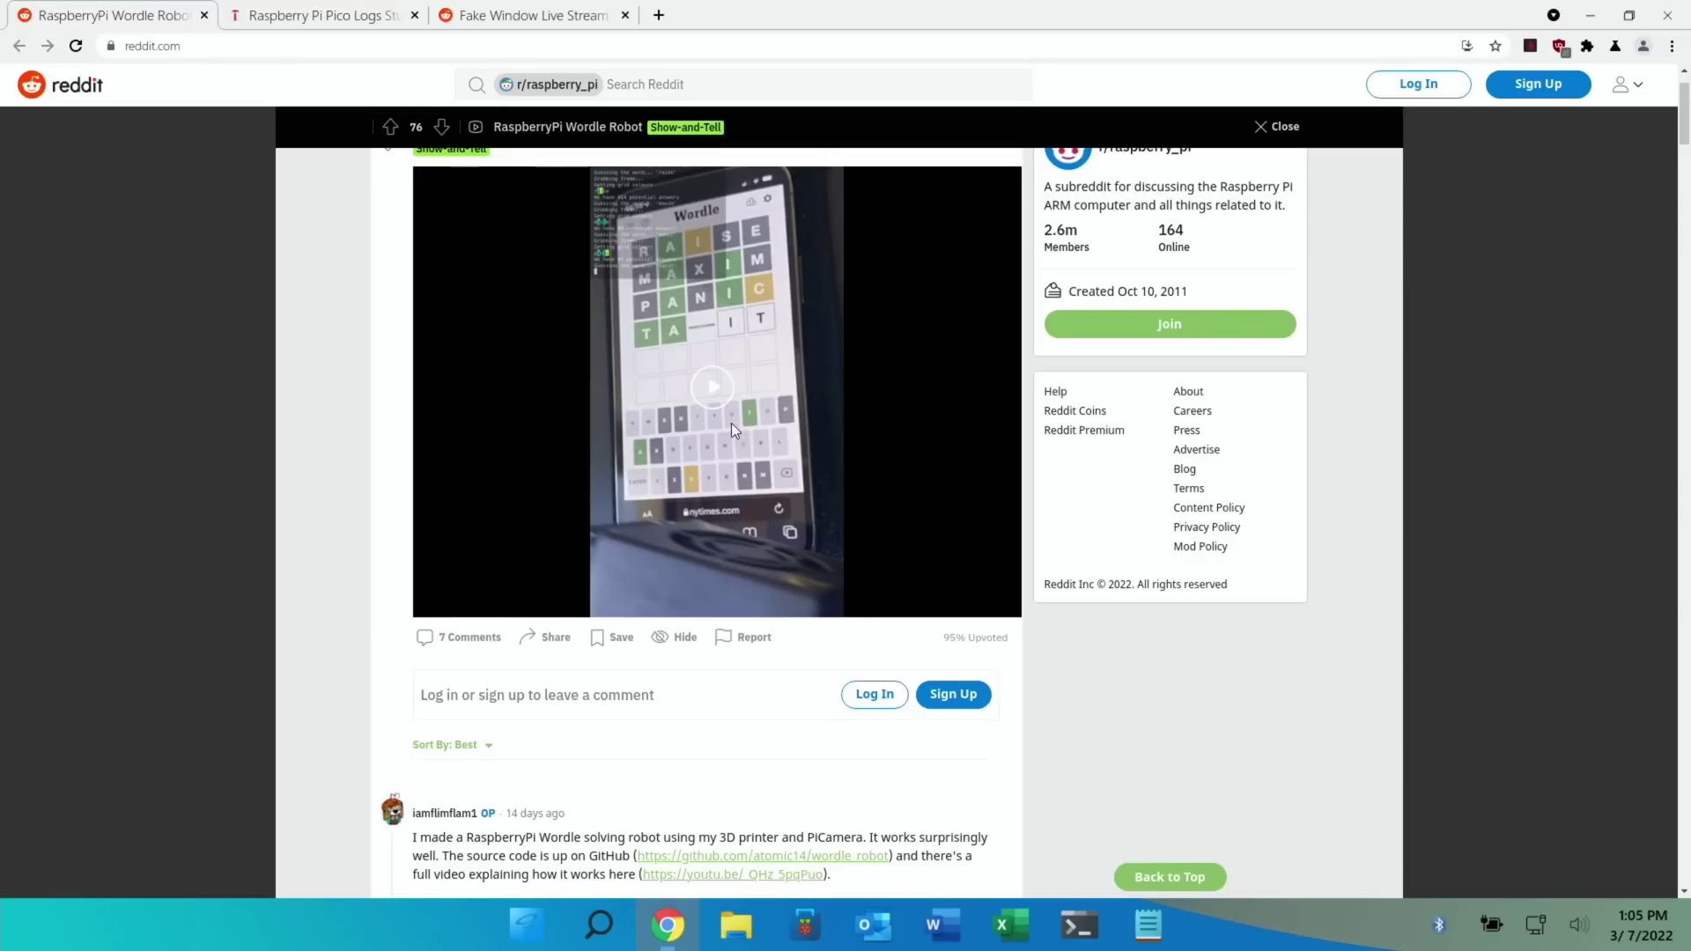
{"action": "left_click", "coordinate": [715, 389]}
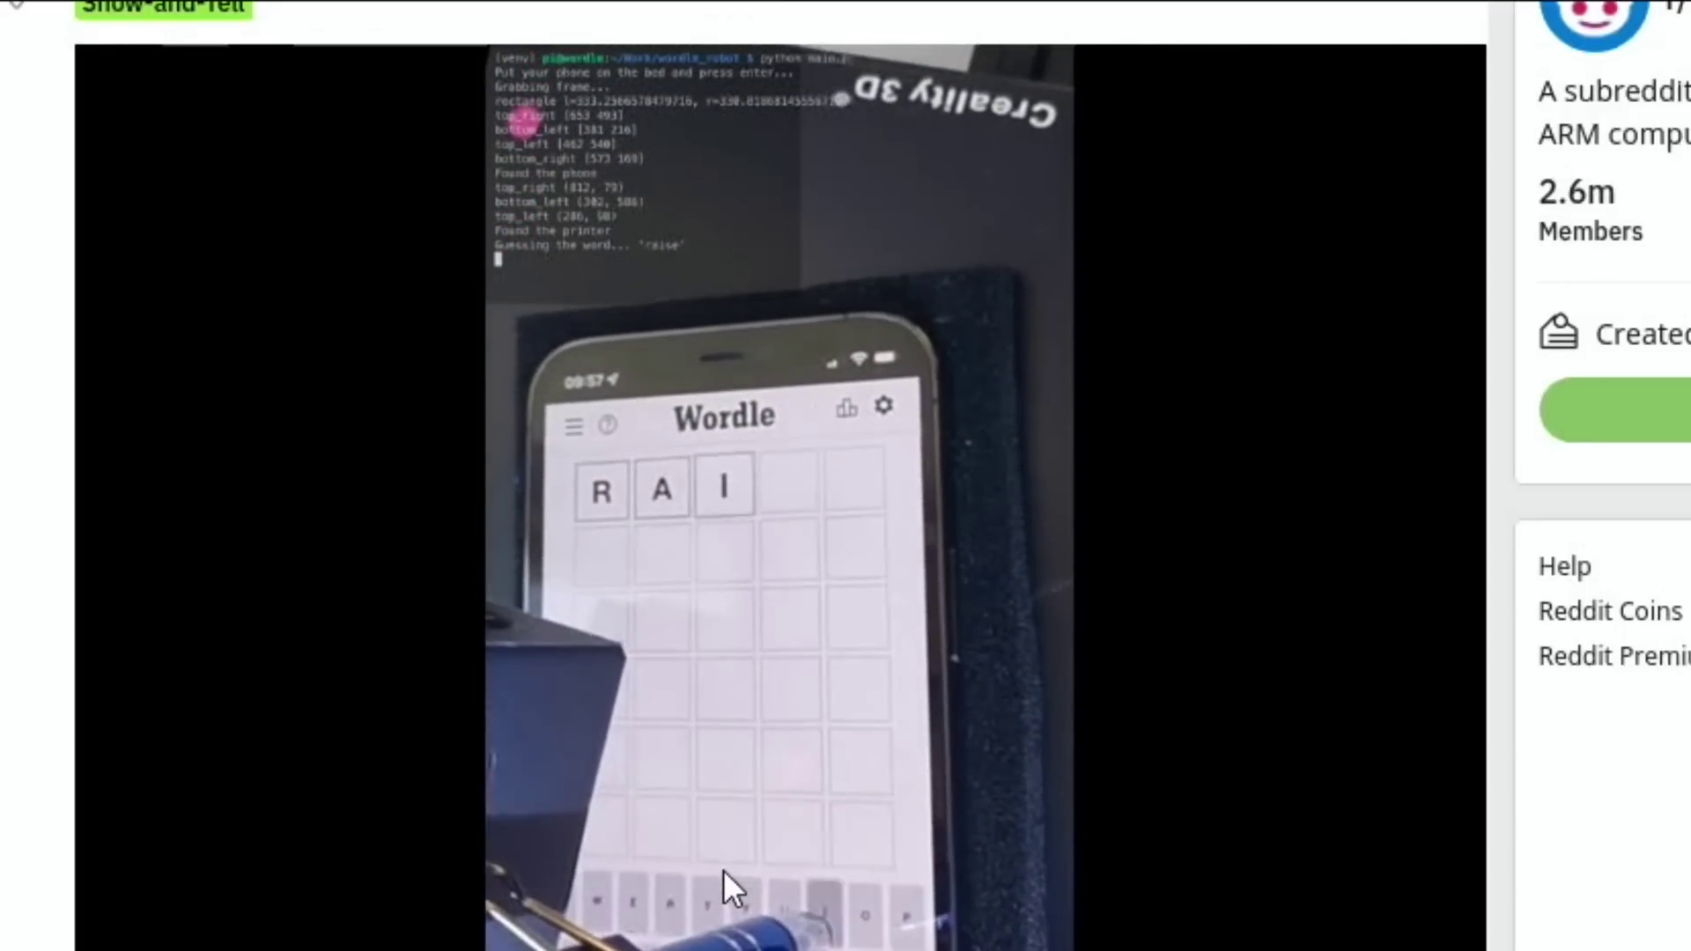
{"action": "key", "text": "space"}
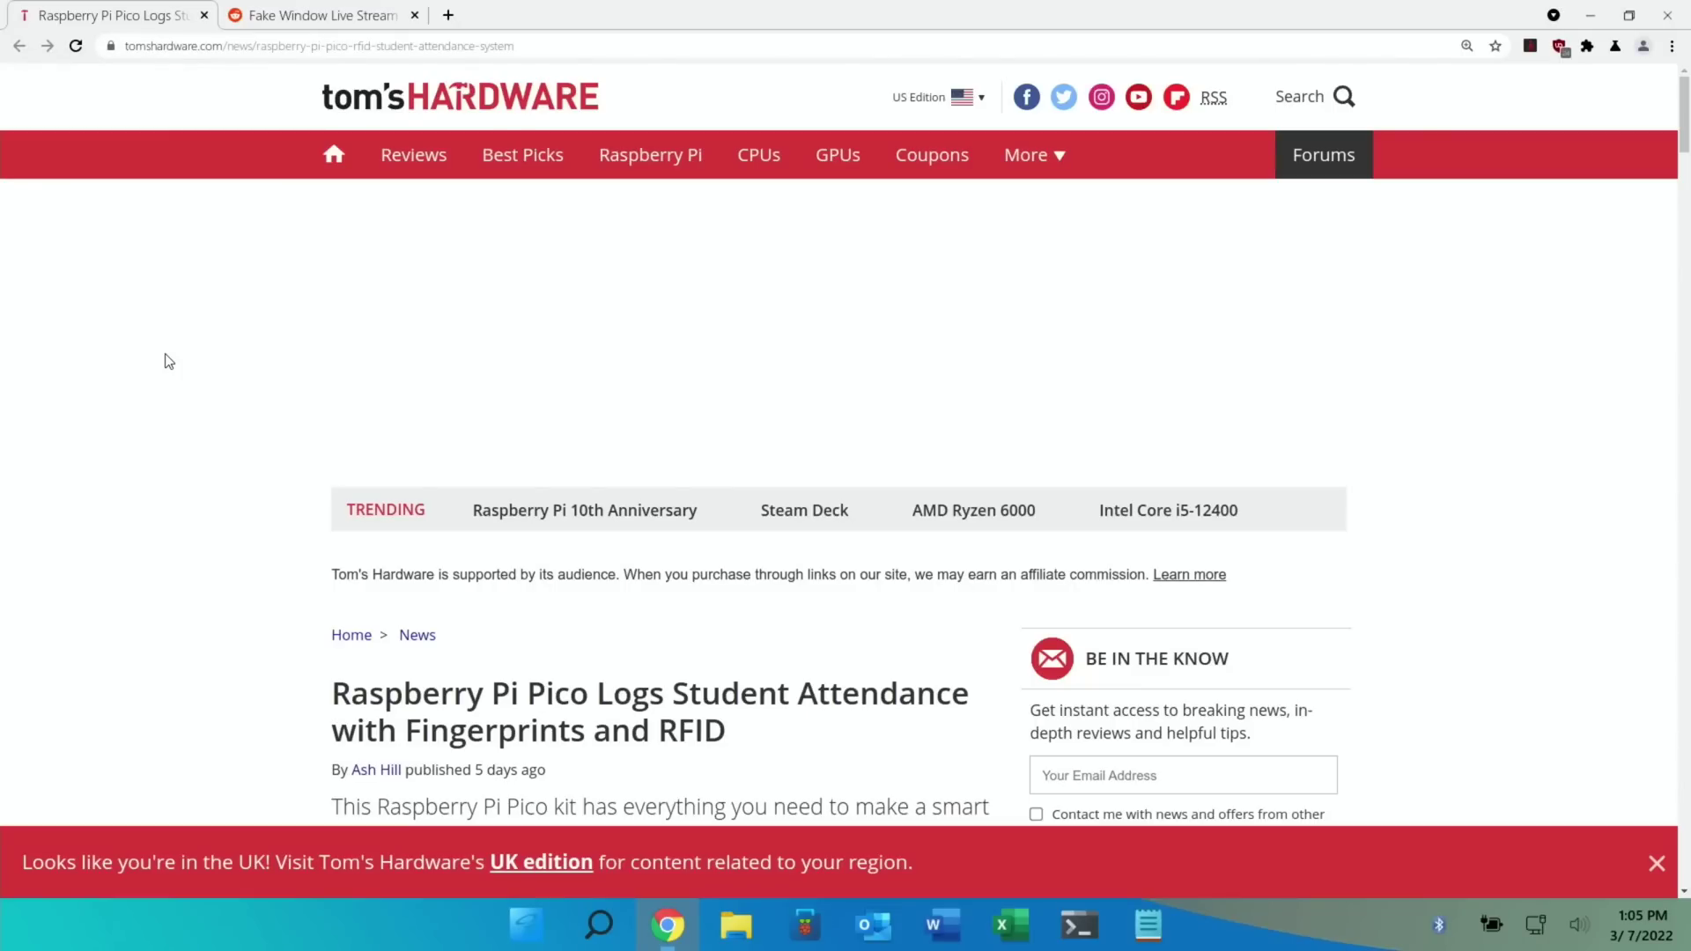
{"action": "scroll", "coordinate": [164, 361], "scroll_direction": "down", "scroll_amount": 3}
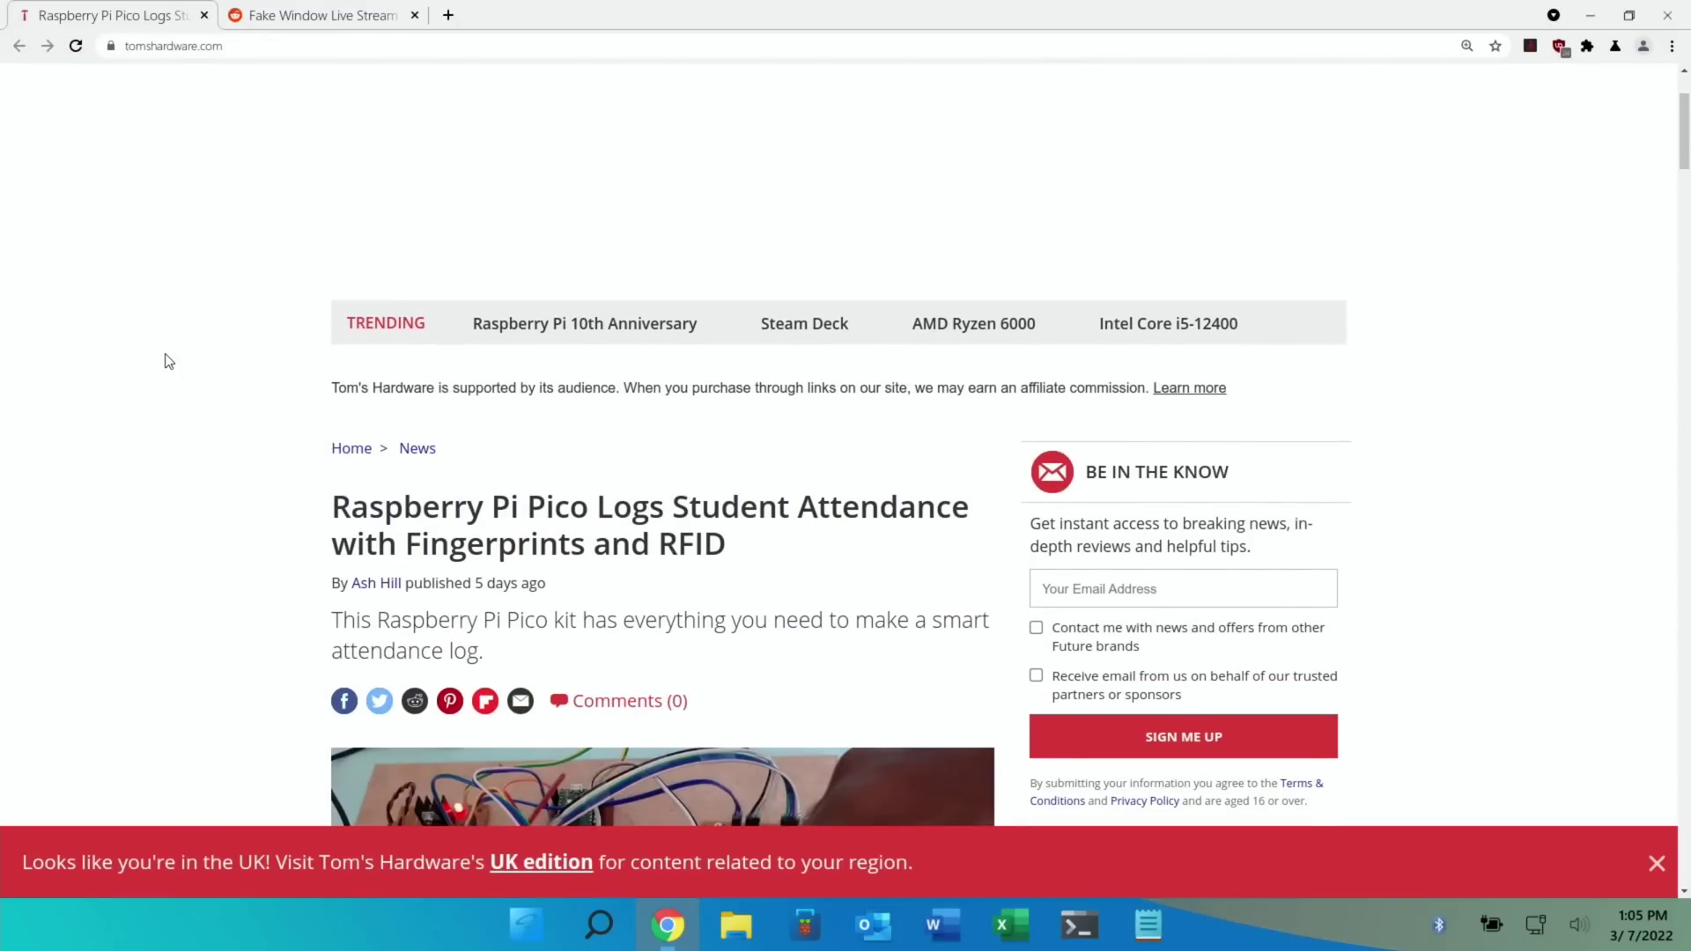
{"action": "scroll", "coordinate": [165, 361], "scroll_direction": "down", "scroll_amount": 2}
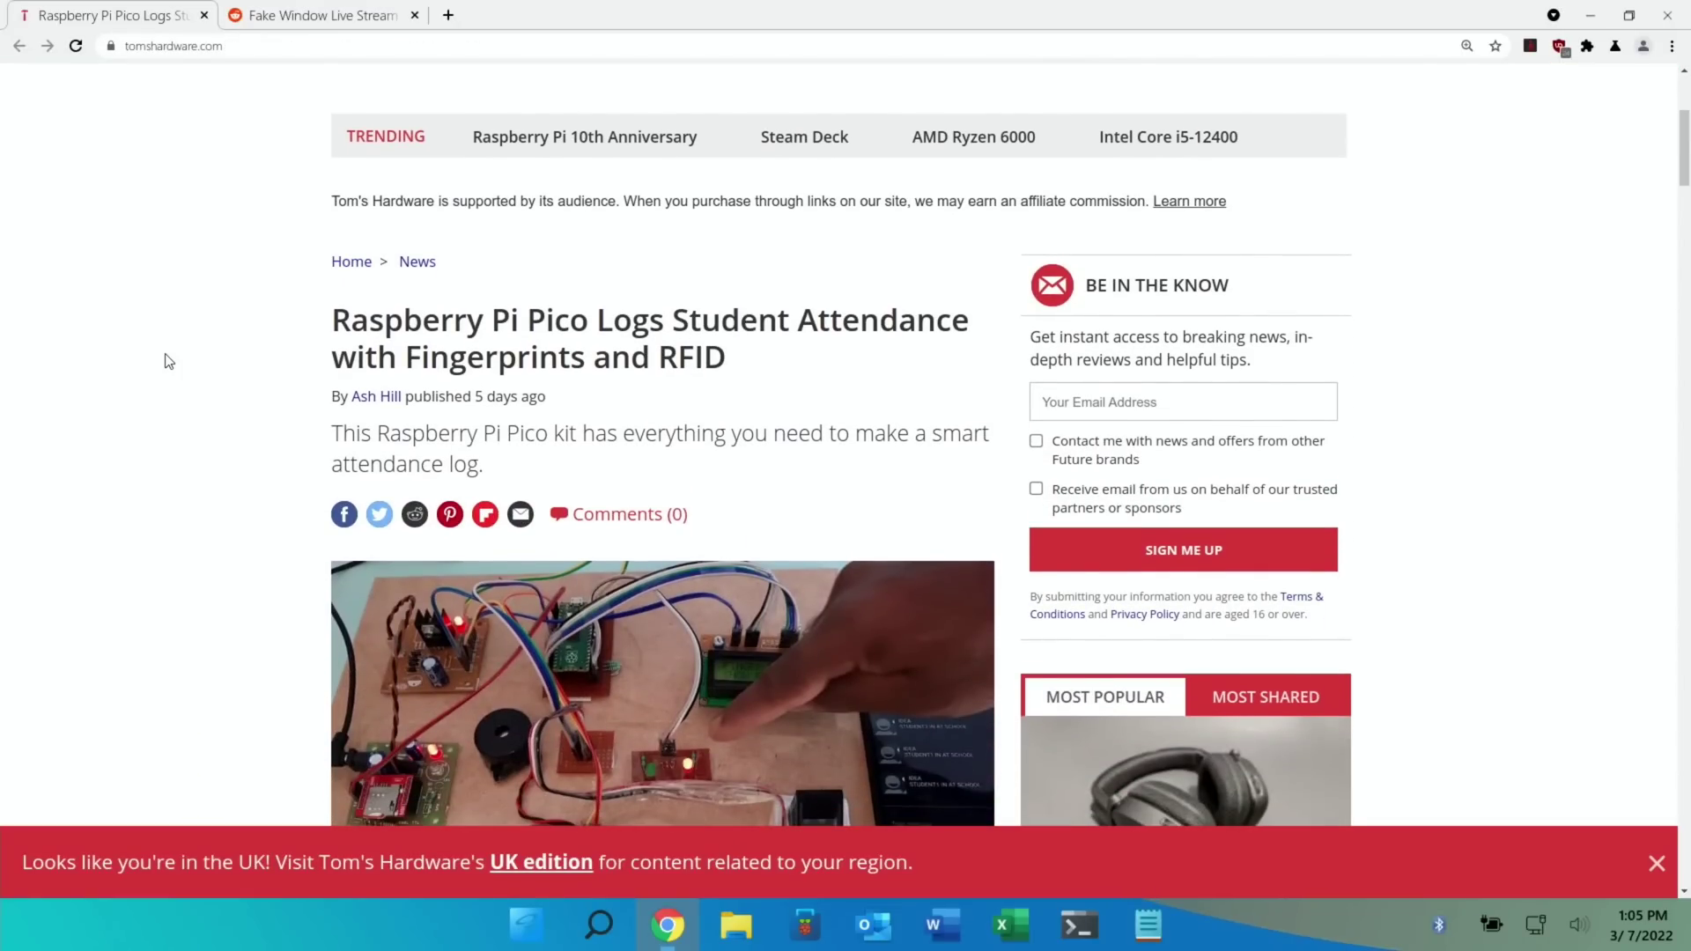
{"action": "scroll", "coordinate": [165, 361], "scroll_direction": "down", "scroll_amount": 2}
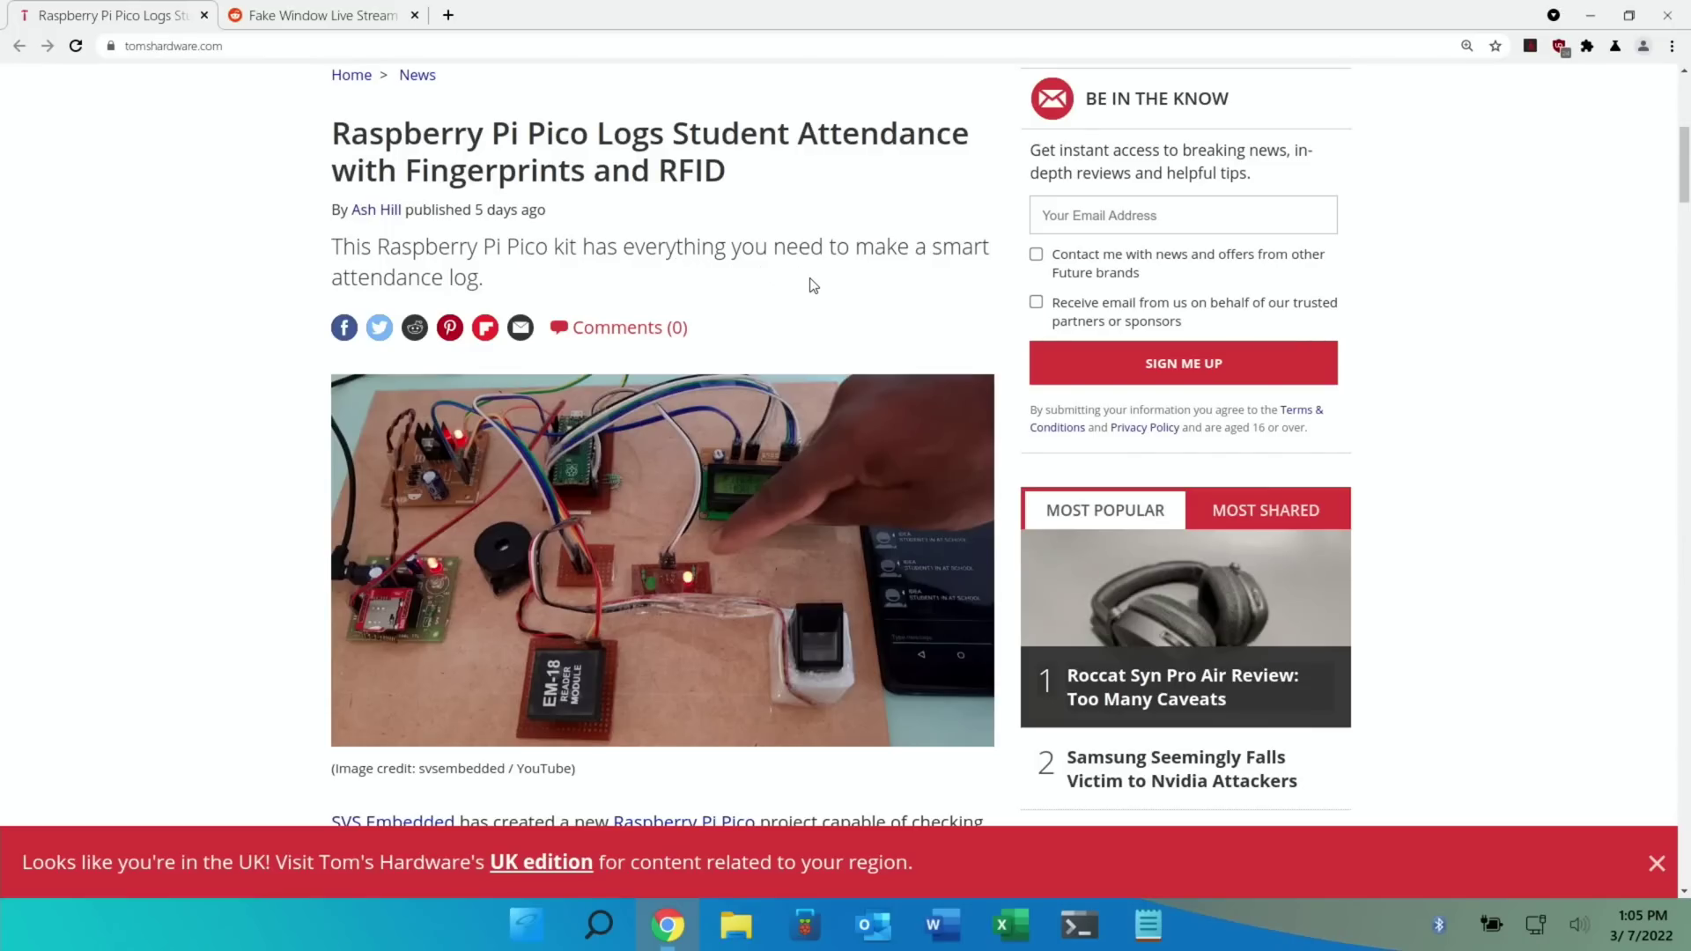
{"action": "scroll", "coordinate": [813, 284], "scroll_direction": "down", "scroll_amount": 4}
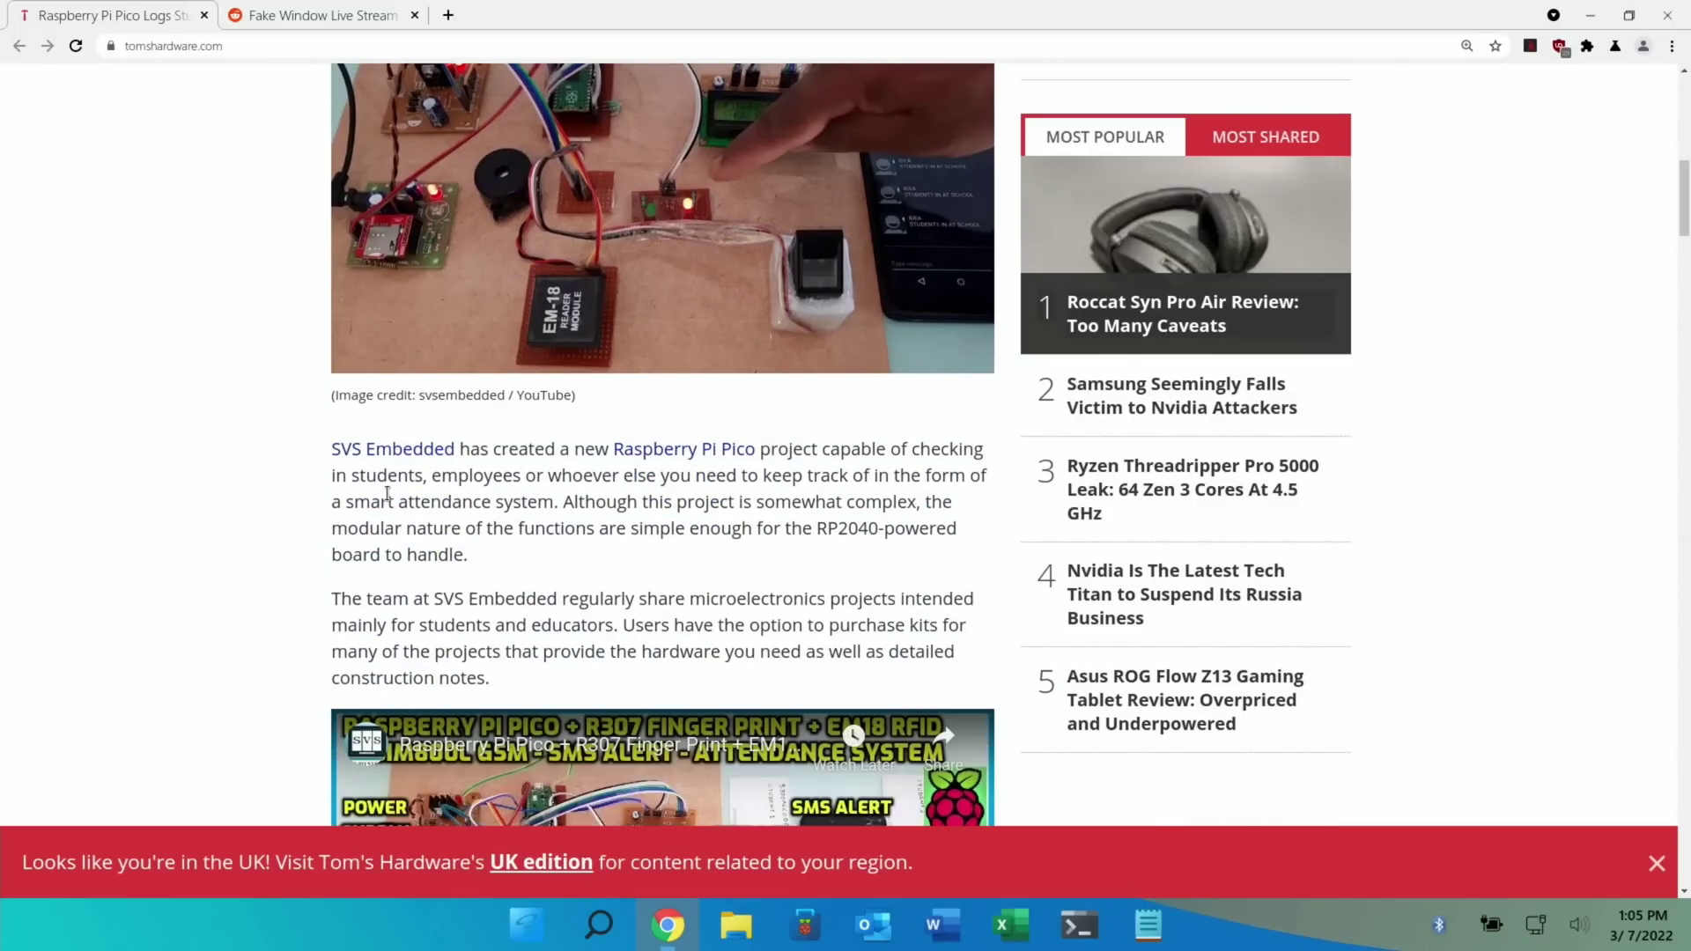
{"action": "scroll", "coordinate": [283, 491], "scroll_direction": "down", "scroll_amount": 8}
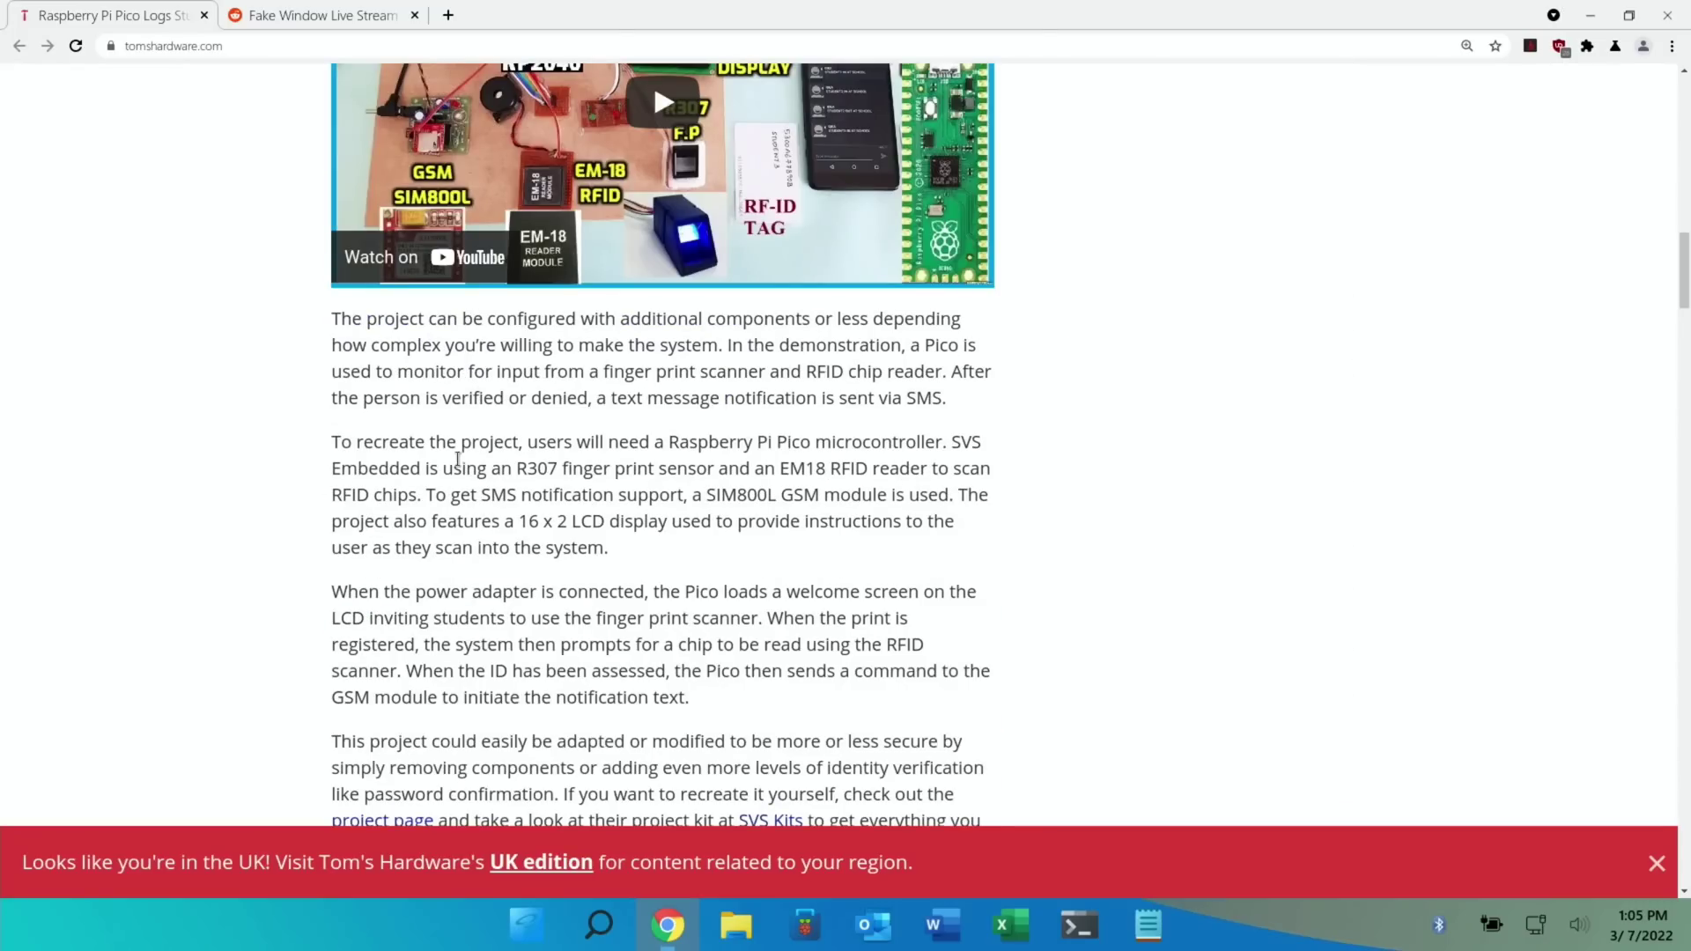
{"action": "scroll", "coordinate": [519, 465], "scroll_direction": "down", "scroll_amount": 2}
{"action": "scroll", "coordinate": [520, 465], "scroll_direction": "down", "scroll_amount": 2}
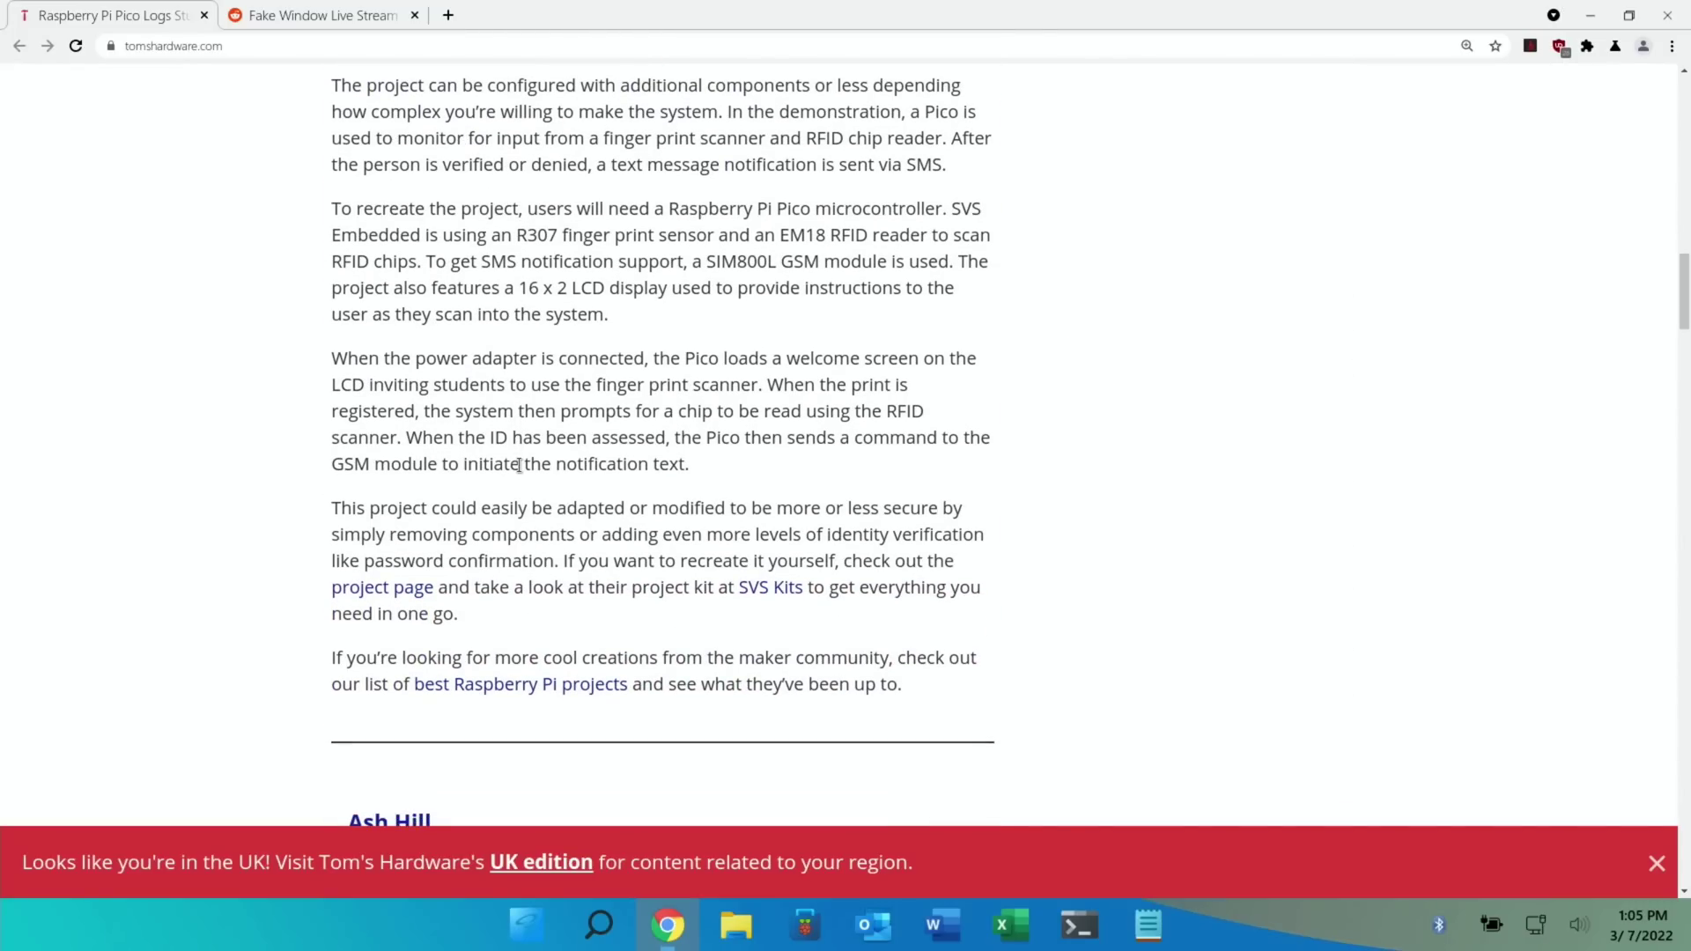
{"action": "scroll", "coordinate": [520, 465], "scroll_direction": "up", "scroll_amount": 2}
{"action": "scroll", "coordinate": [519, 465], "scroll_direction": "up", "scroll_amount": 6}
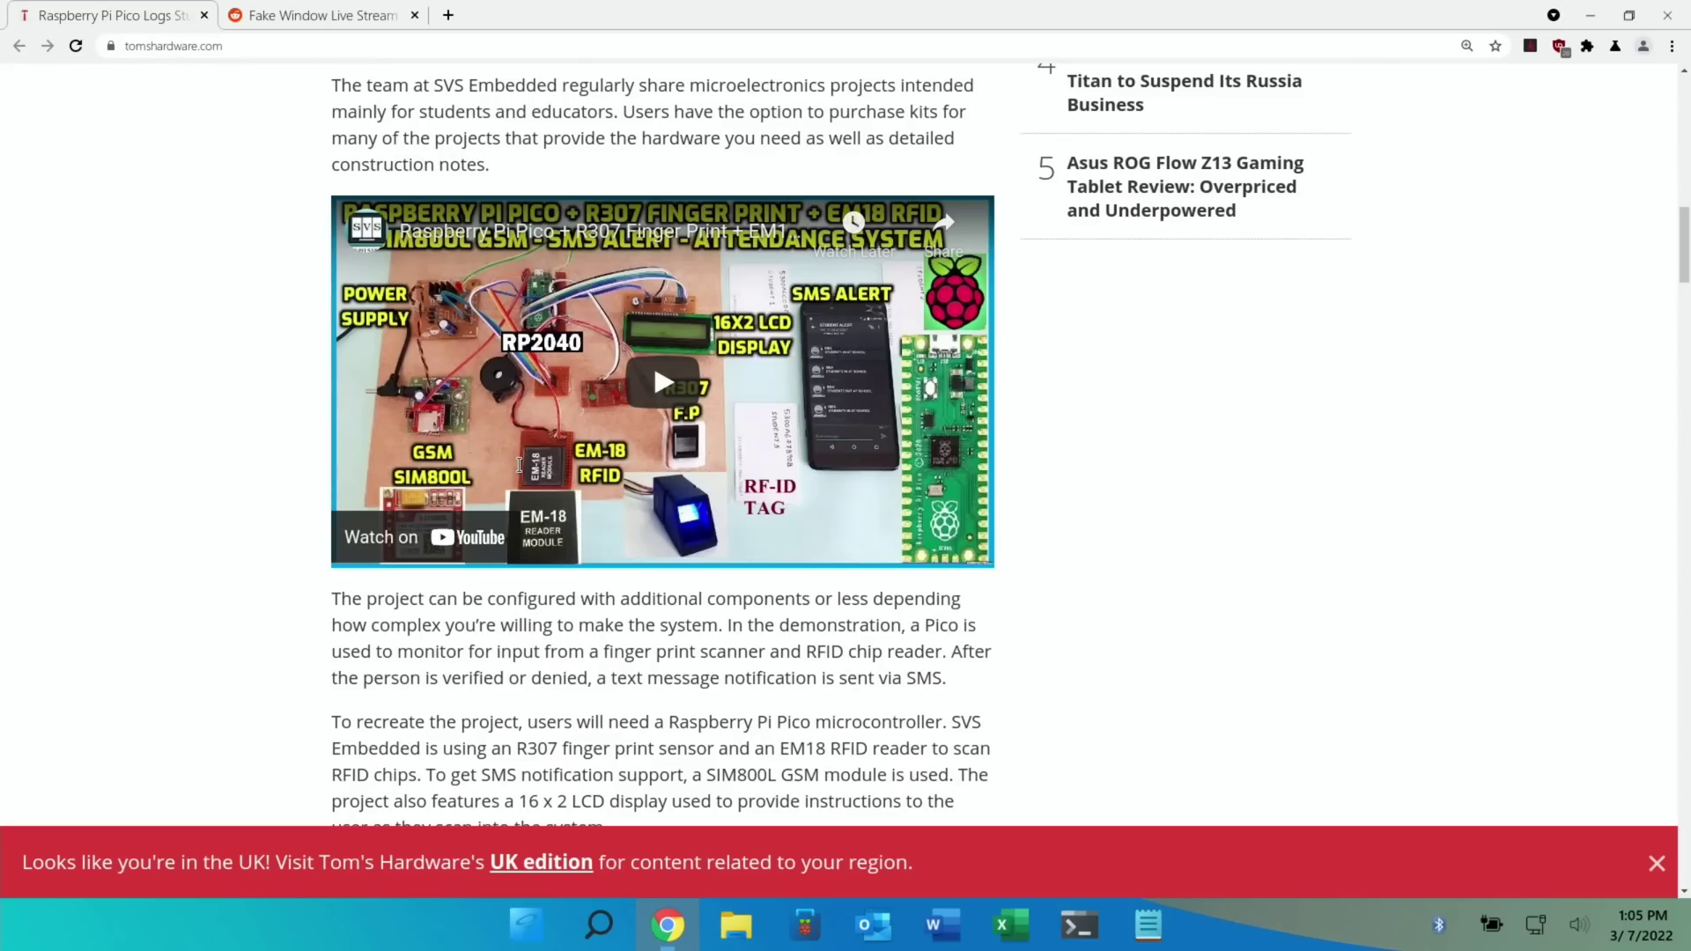
- Close the Tom's Hardware tab and scroll through the Reddit Fake Window Live Stream post
{"action": "key", "text": "ctrl+w"}
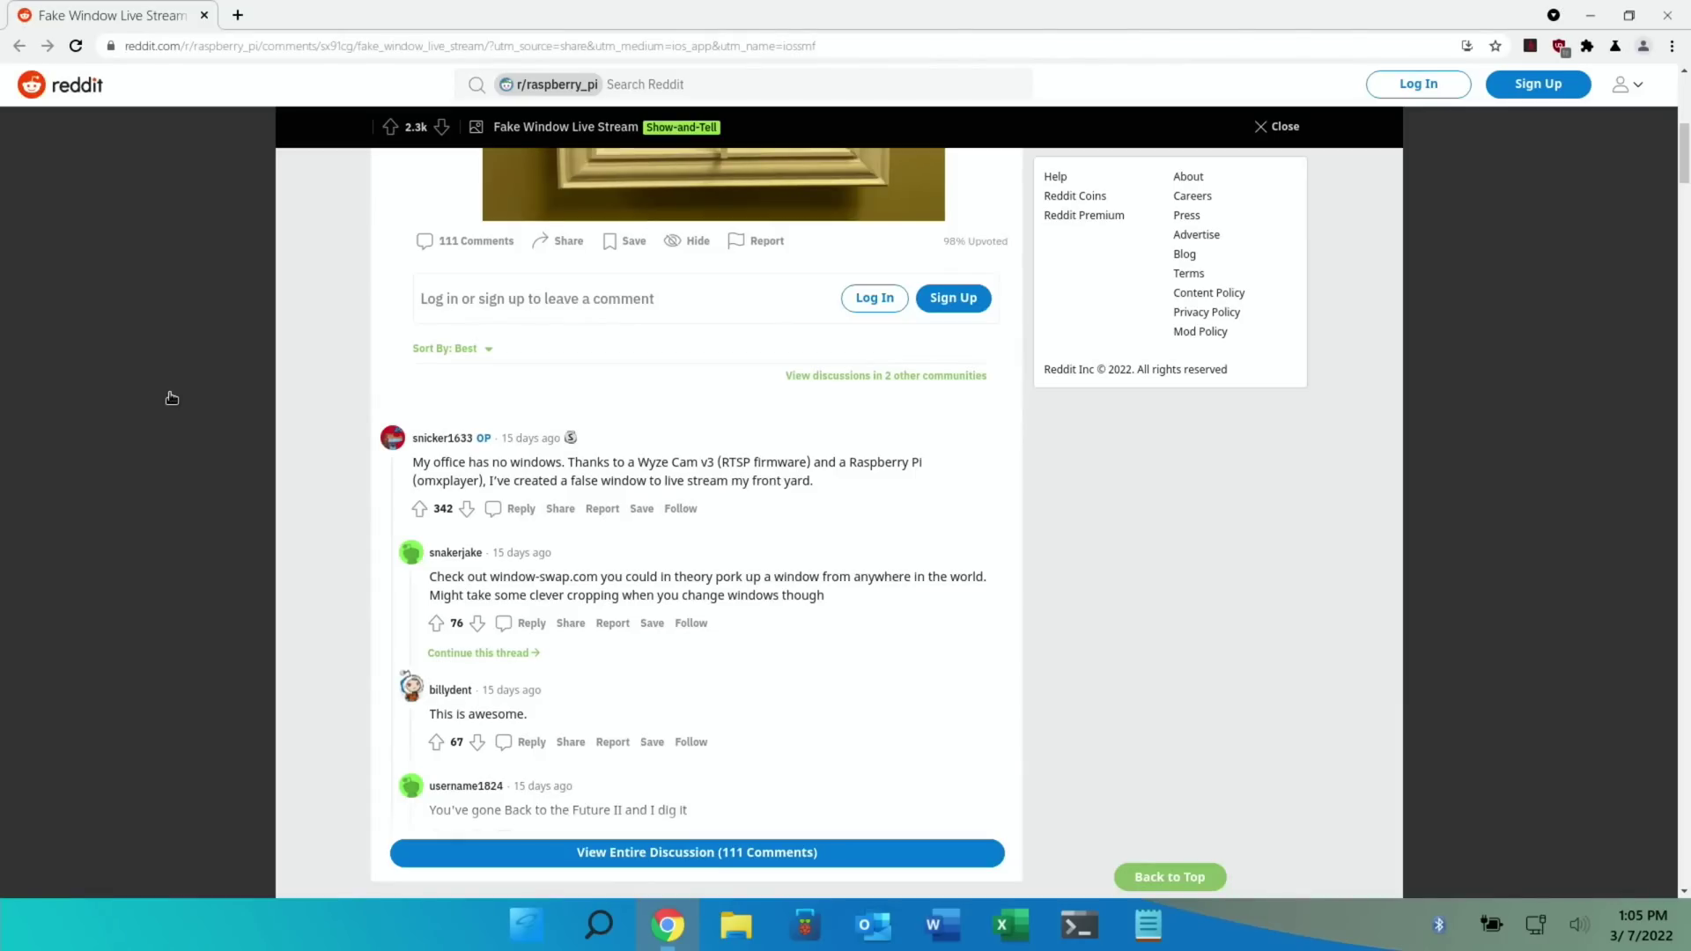
{"action": "scroll", "coordinate": [172, 398], "scroll_direction": "up", "scroll_amount": 5}
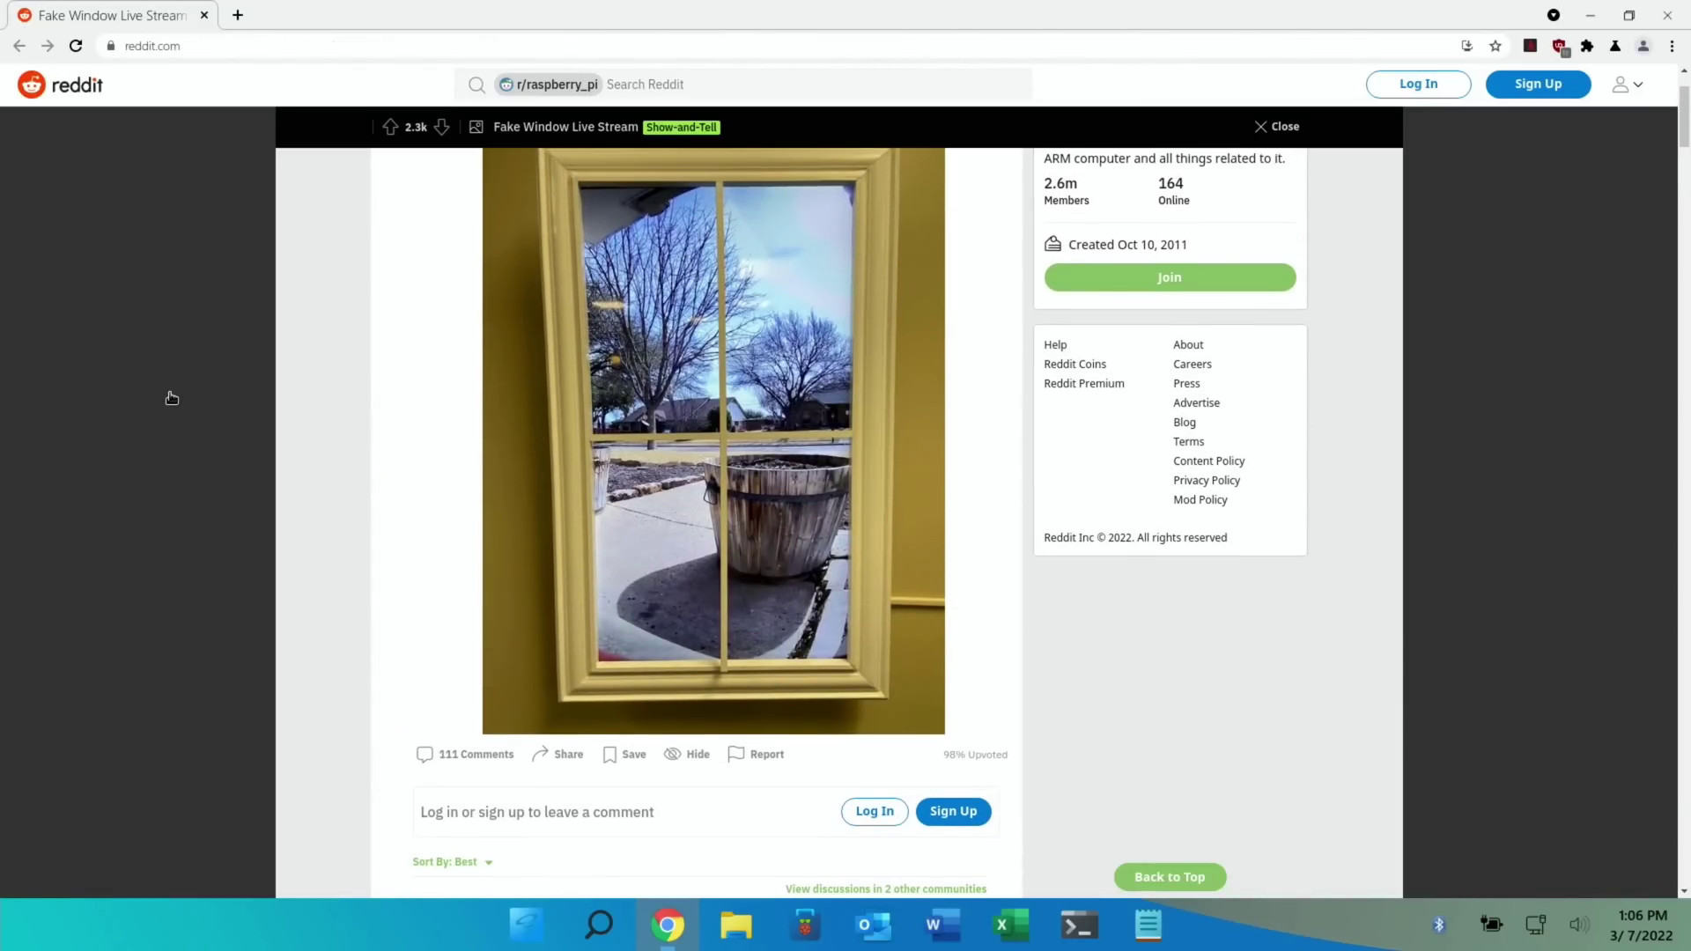
{"action": "scroll", "coordinate": [172, 399], "scroll_direction": "up", "scroll_amount": 2}
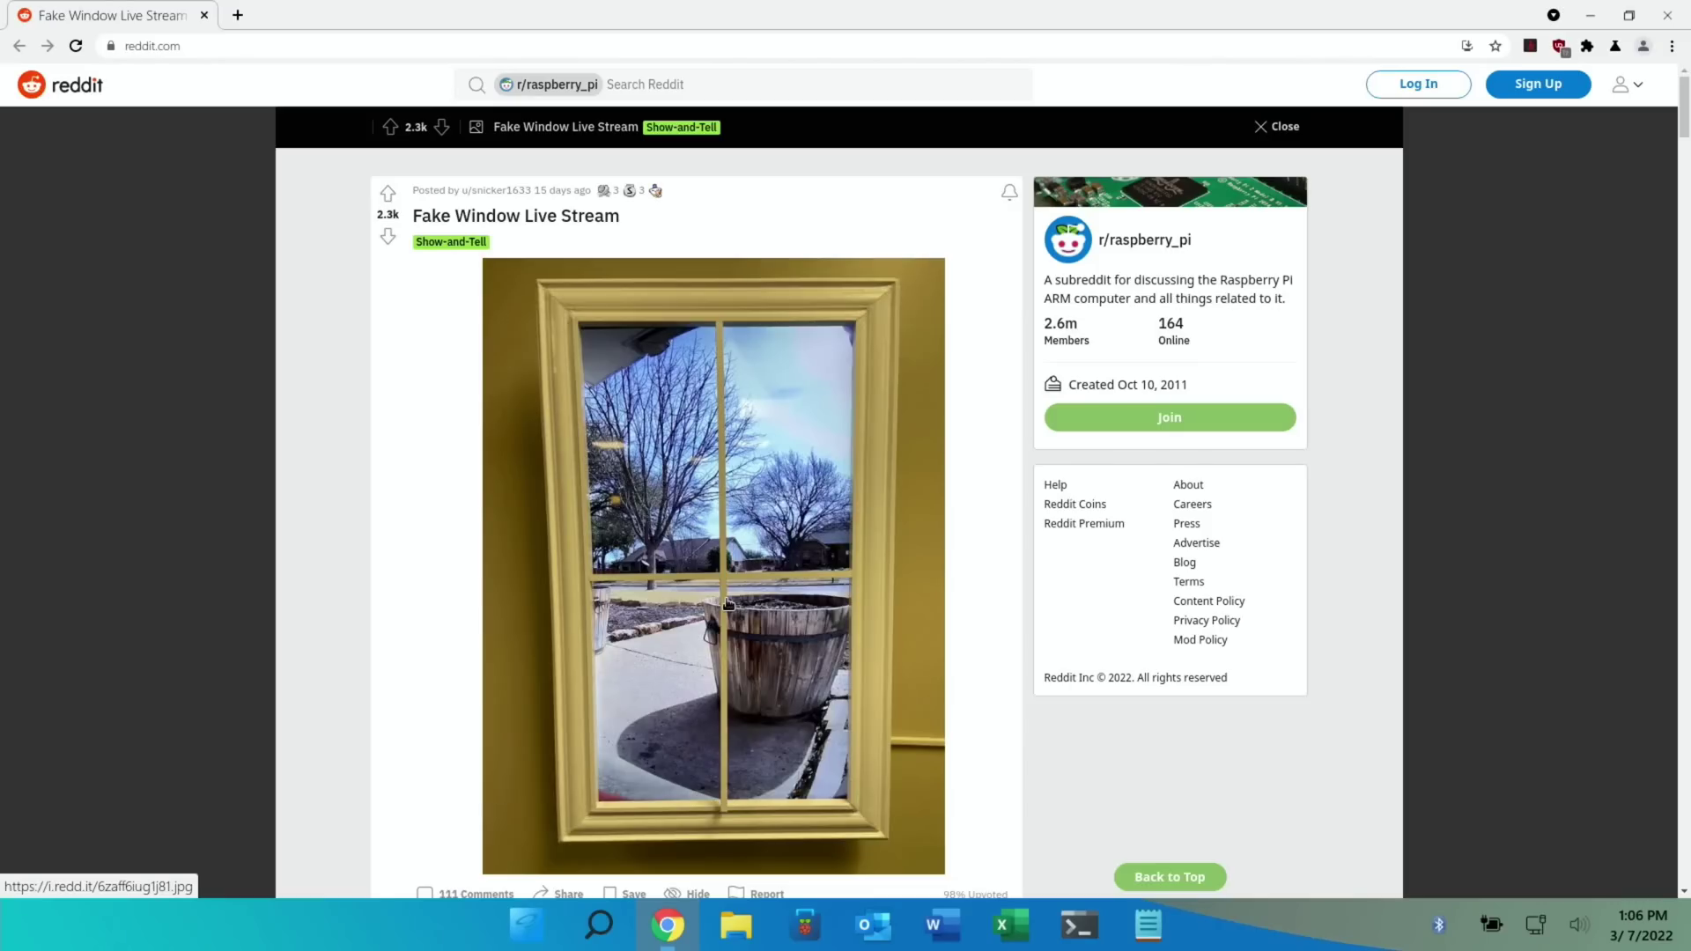
{"action": "scroll", "coordinate": [728, 604], "scroll_direction": "down", "scroll_amount": 4}
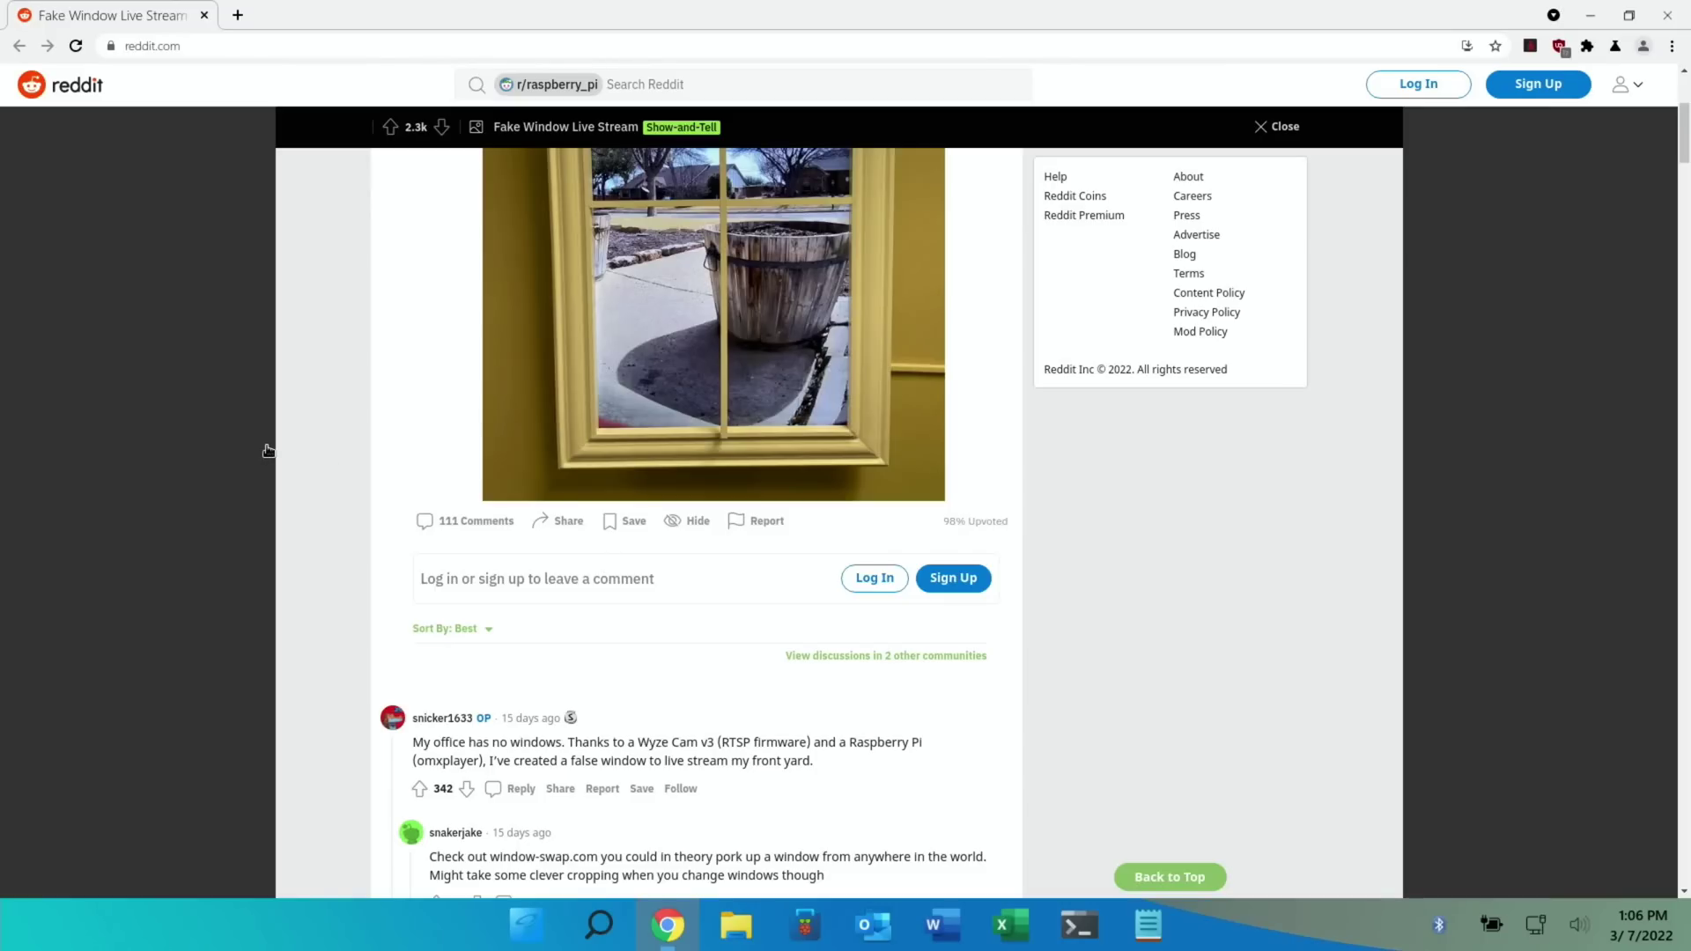
{"action": "scroll", "coordinate": [267, 451], "scroll_direction": "down", "scroll_amount": 3}
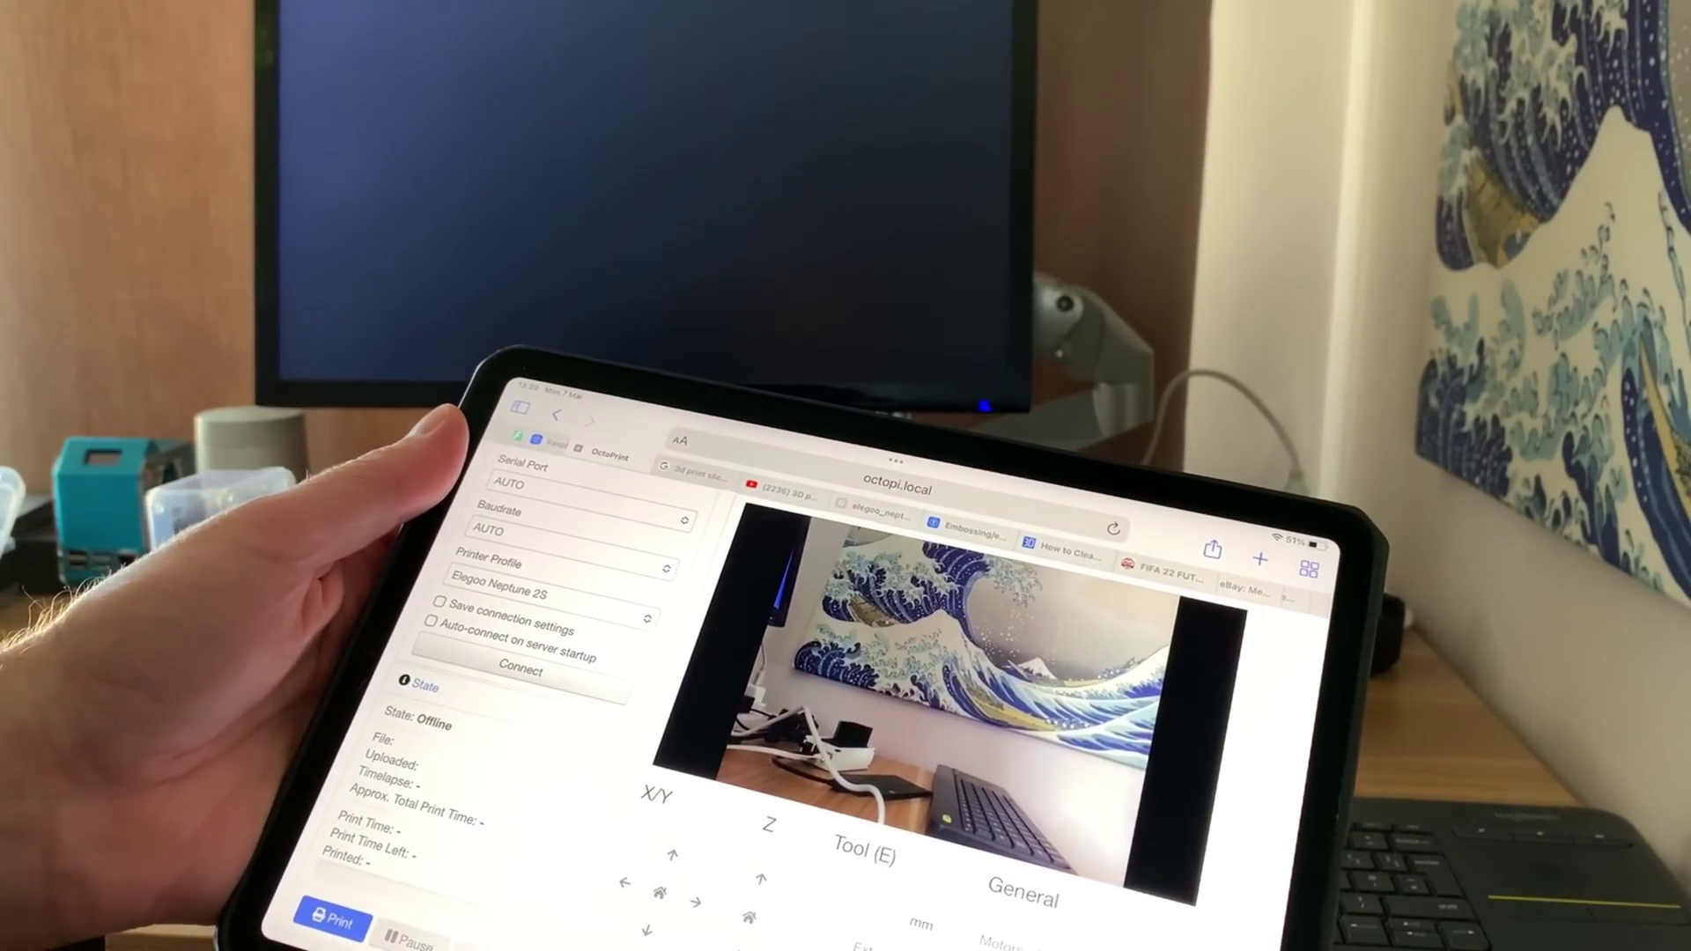
{"action": "scroll", "coordinate": [1095, 887], "scroll_direction": "up", "scroll_amount": 3}
{"action": "left_click", "coordinate": [1045, 669]}
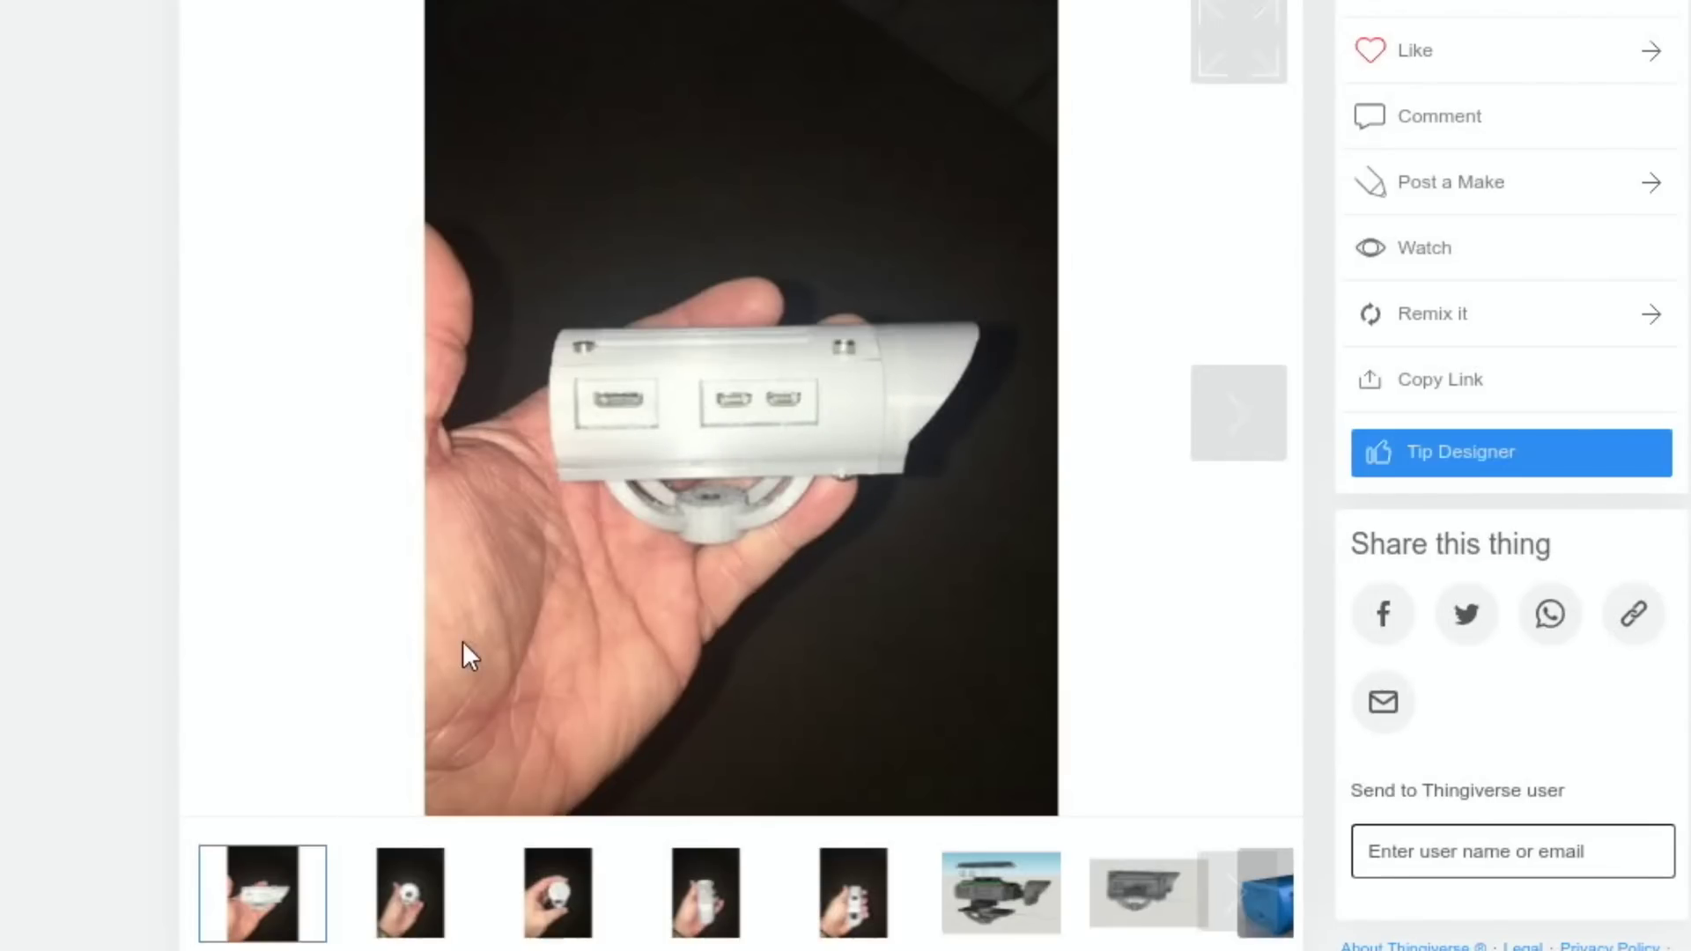
- Step through the enclosure gallery photos to the transparent 3D model render and beyond
{"action": "left_click", "coordinate": [410, 897]}
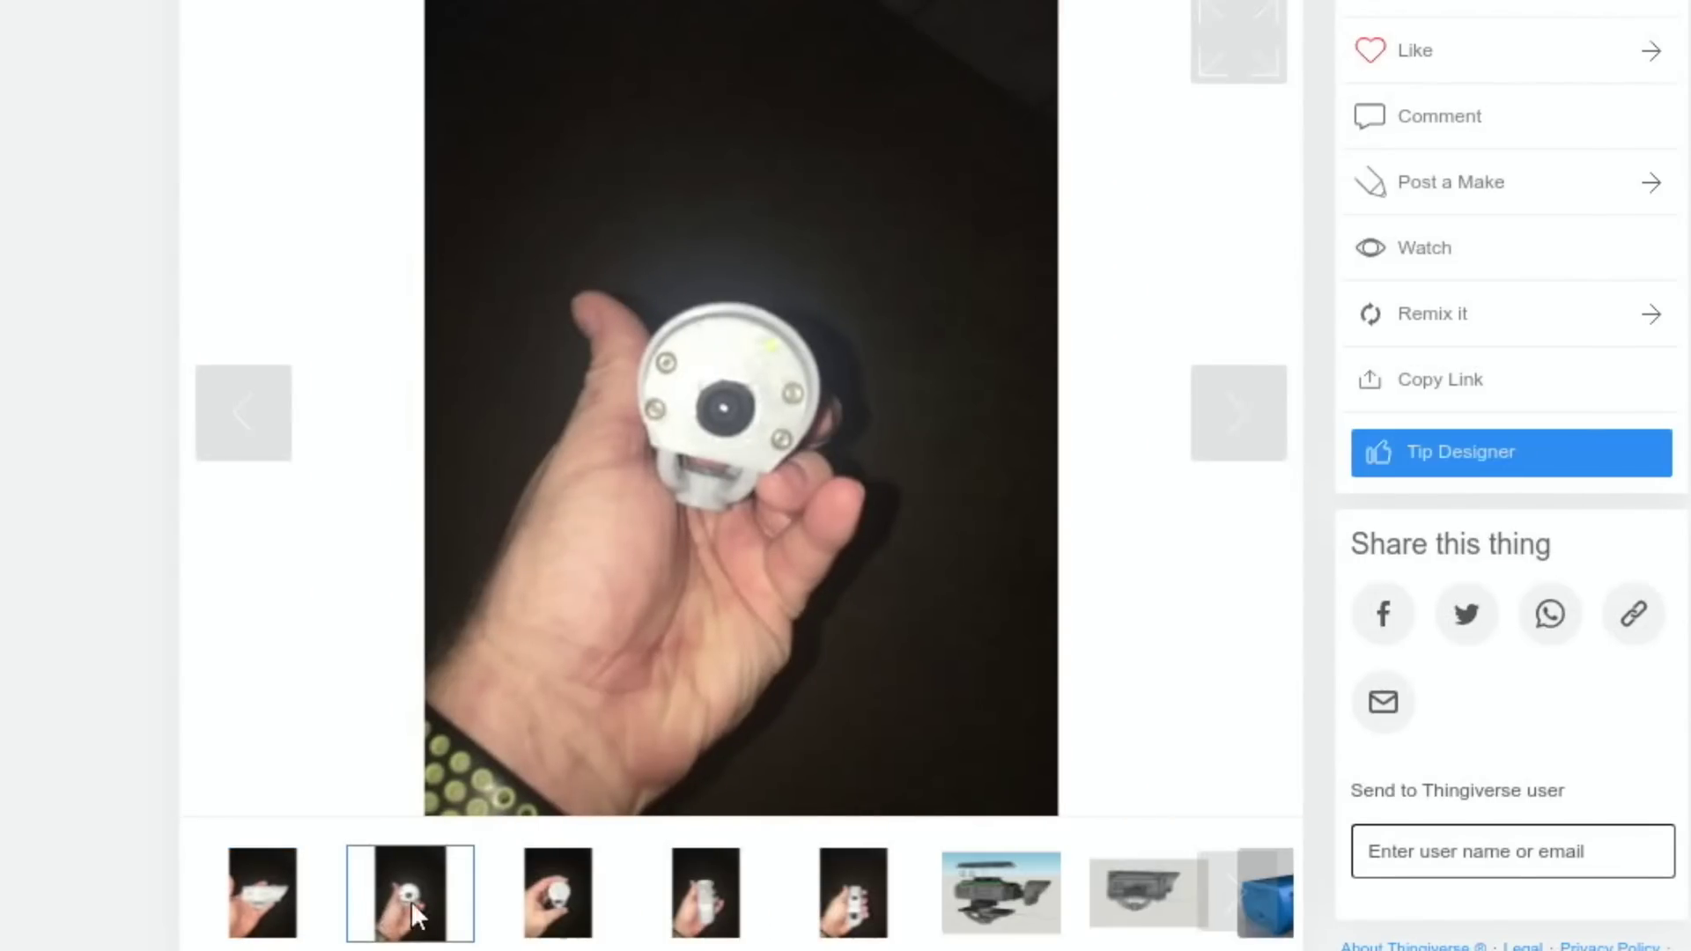
{"action": "left_click", "coordinate": [560, 891]}
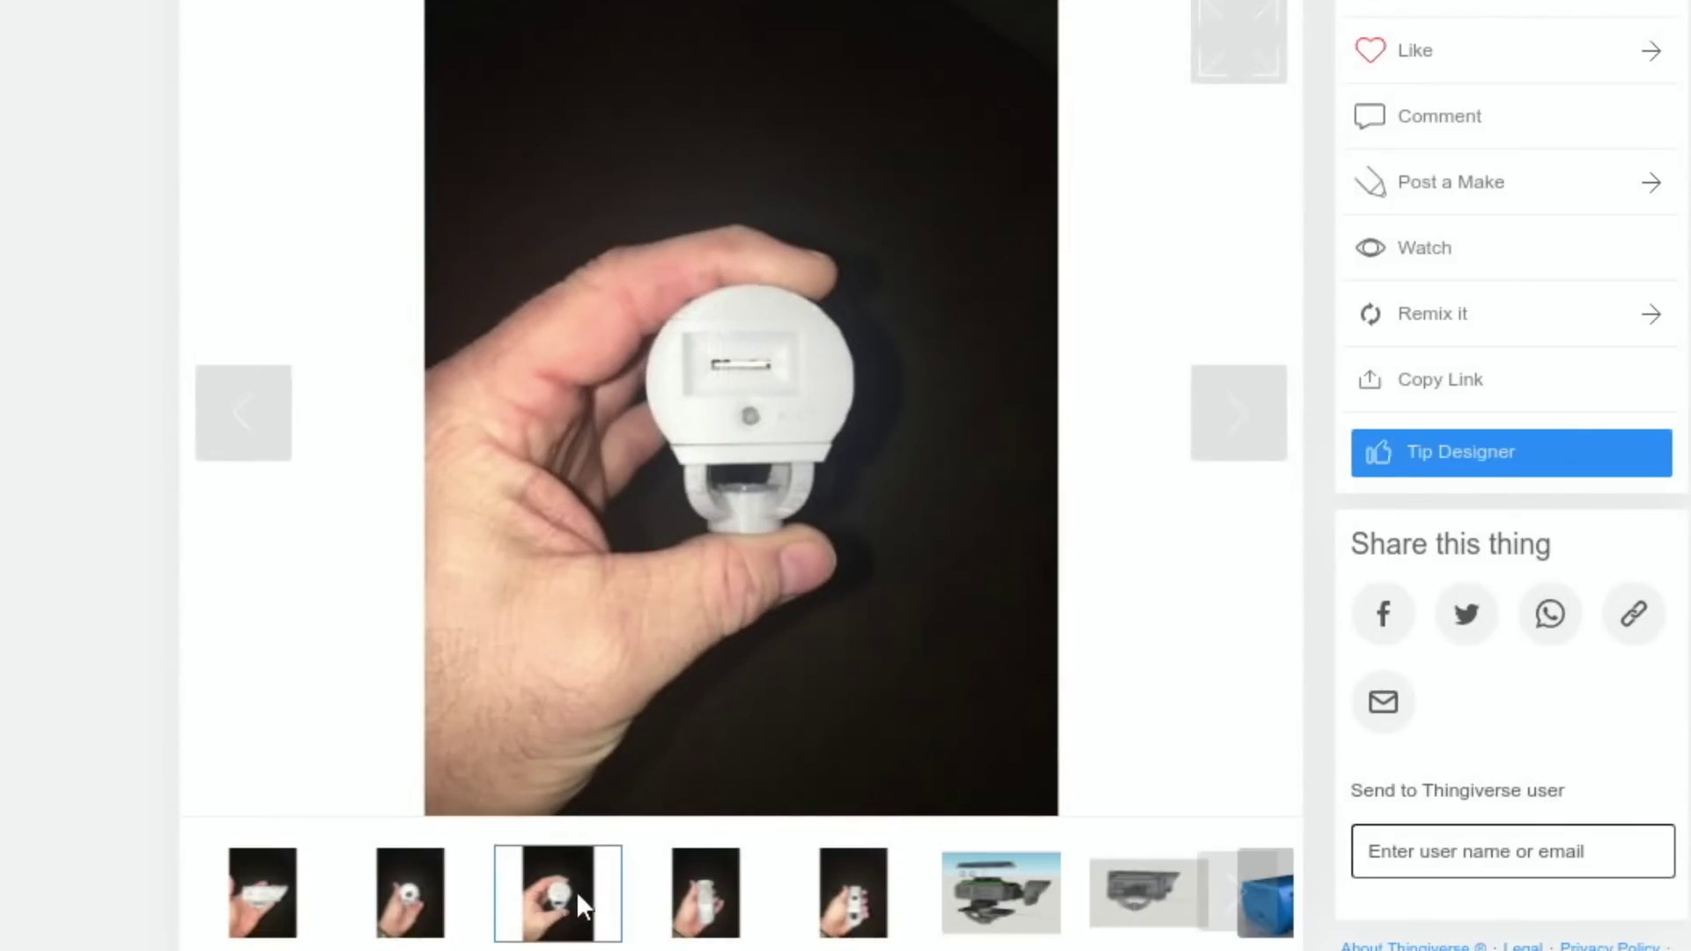
{"action": "left_click", "coordinate": [687, 896]}
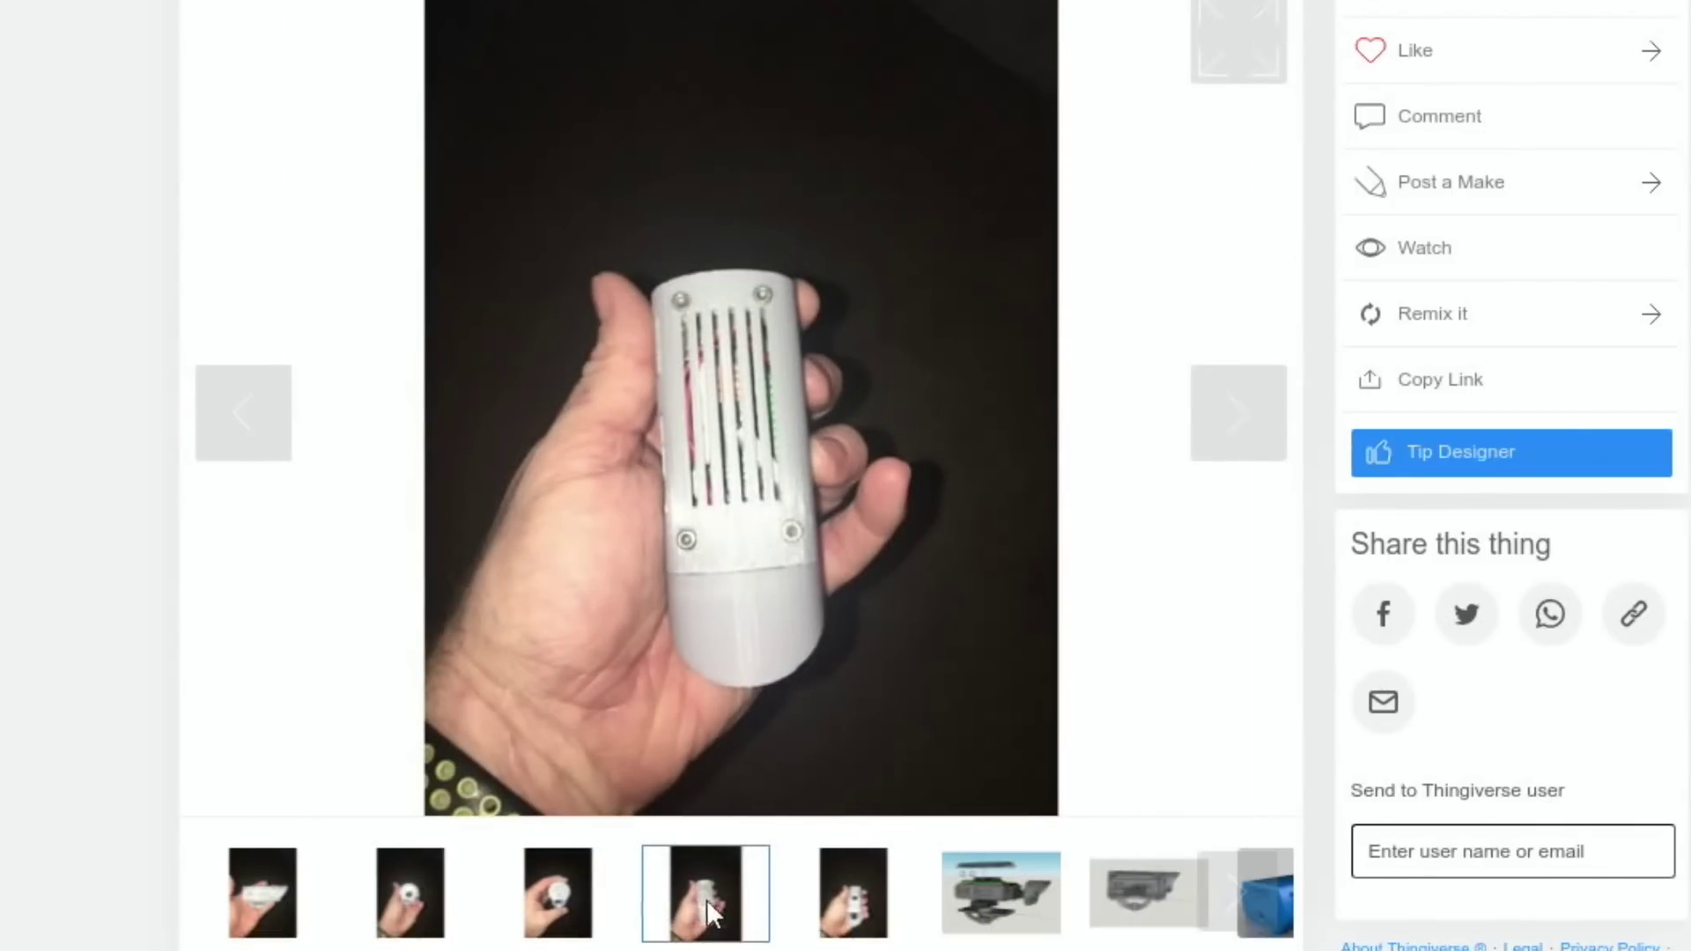
{"action": "left_click", "coordinate": [854, 896]}
{"action": "left_click", "coordinate": [994, 895]}
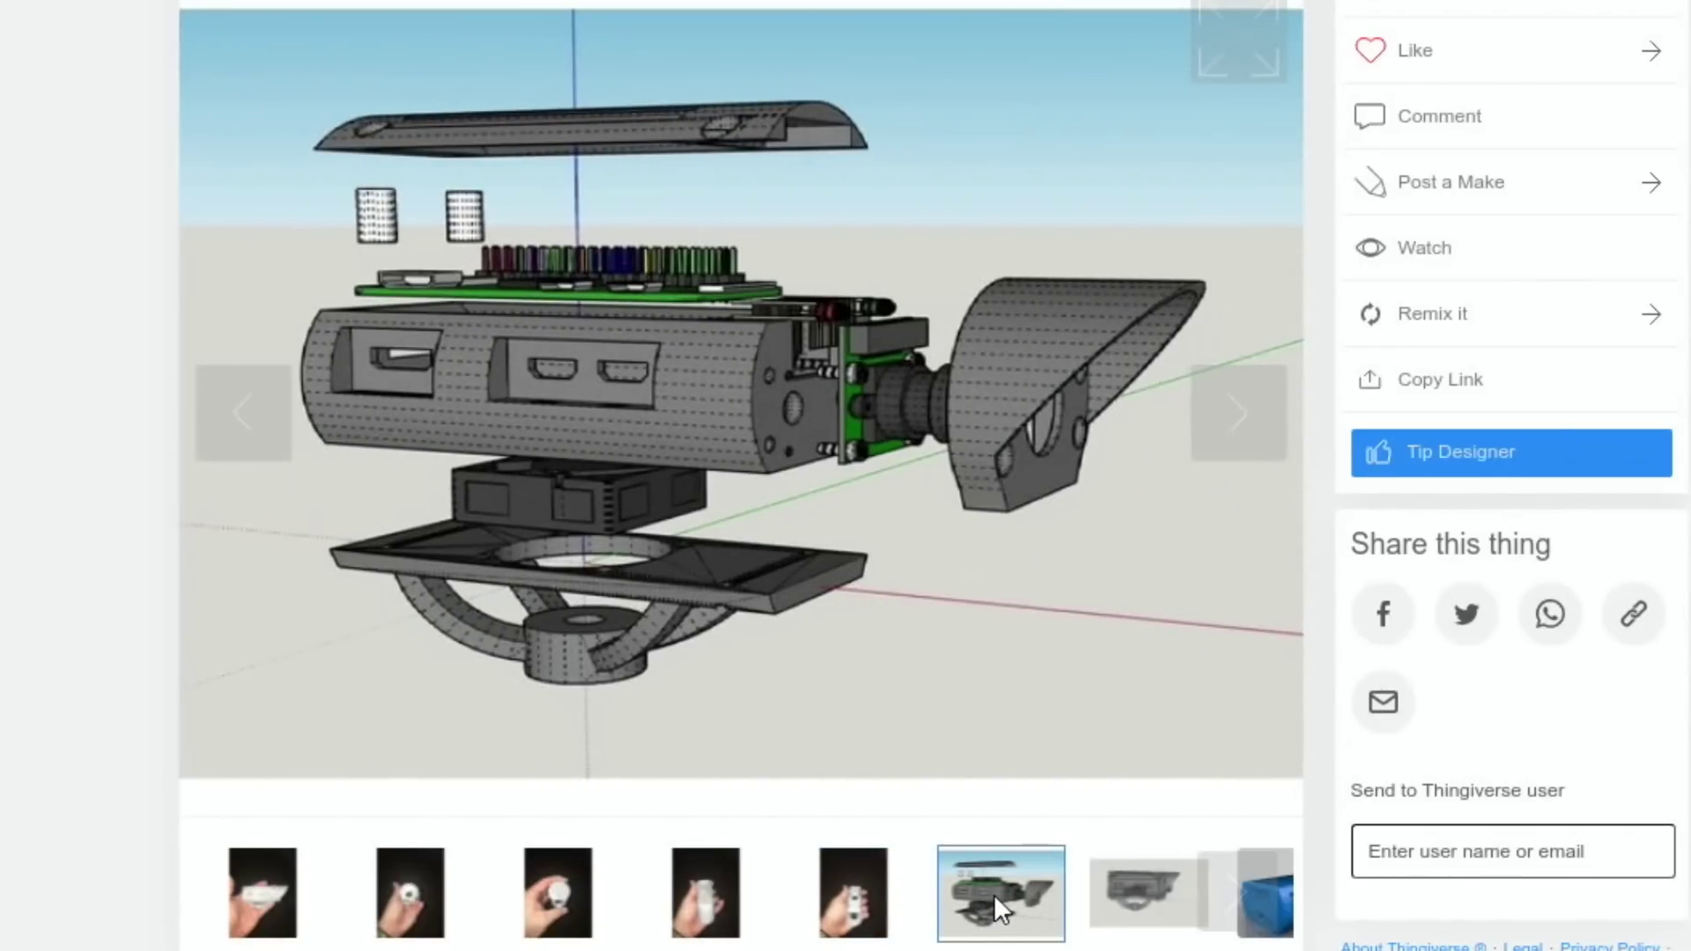
{"action": "left_click", "coordinate": [1133, 901]}
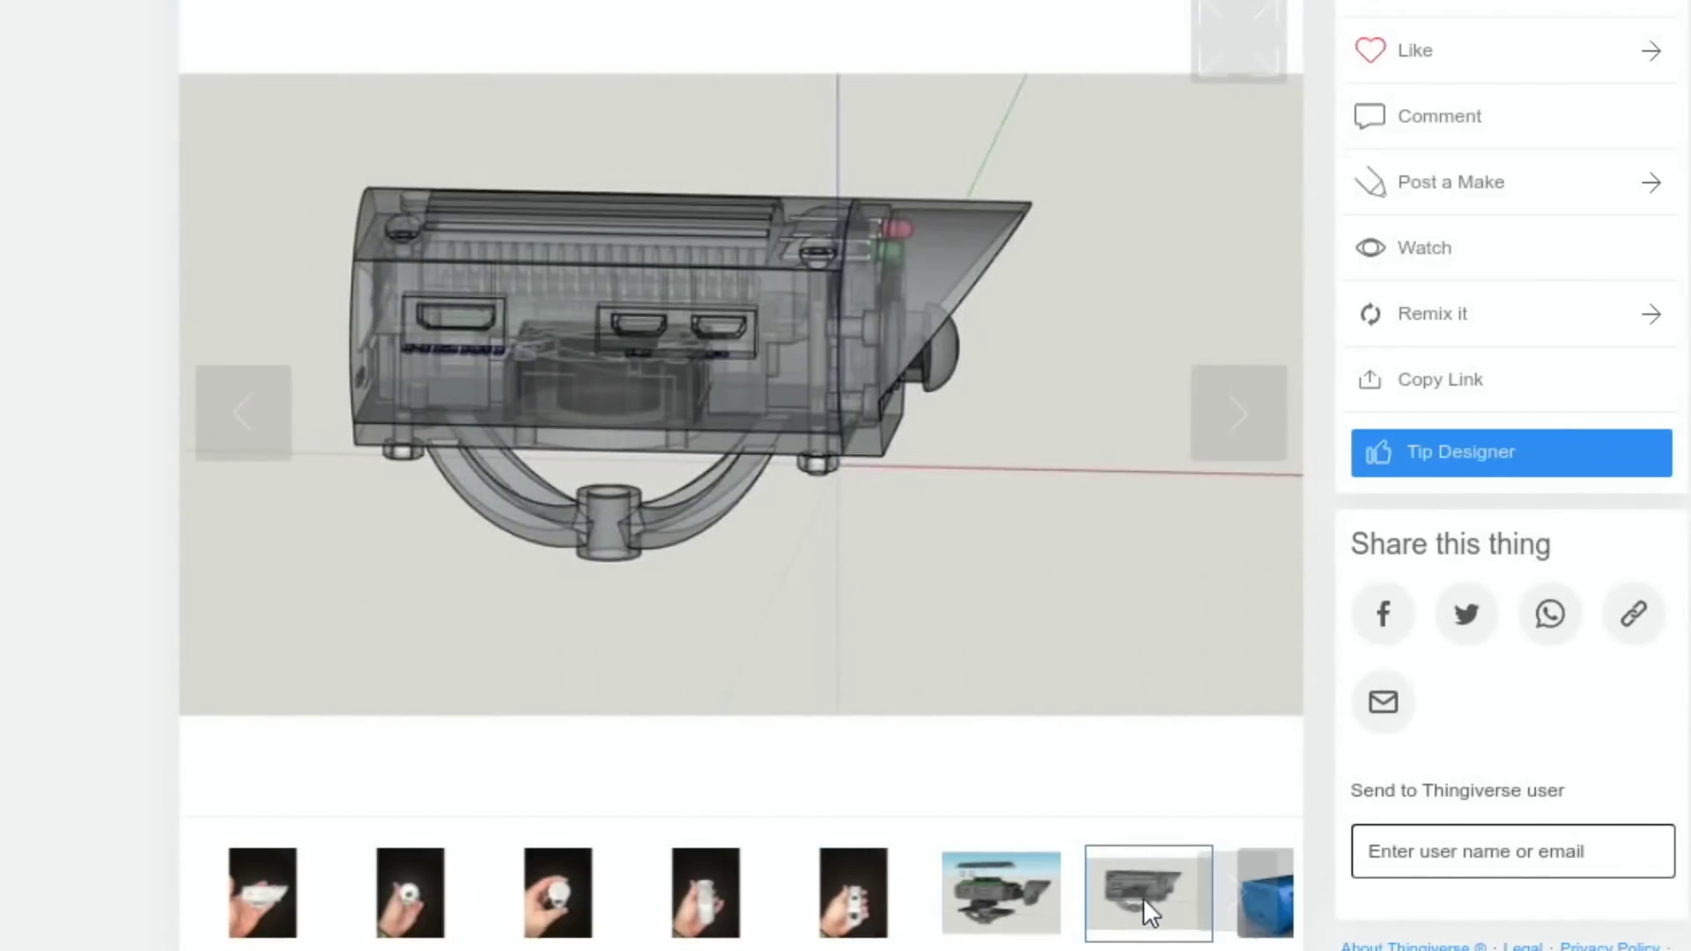
{"action": "left_click", "coordinate": [1265, 902]}
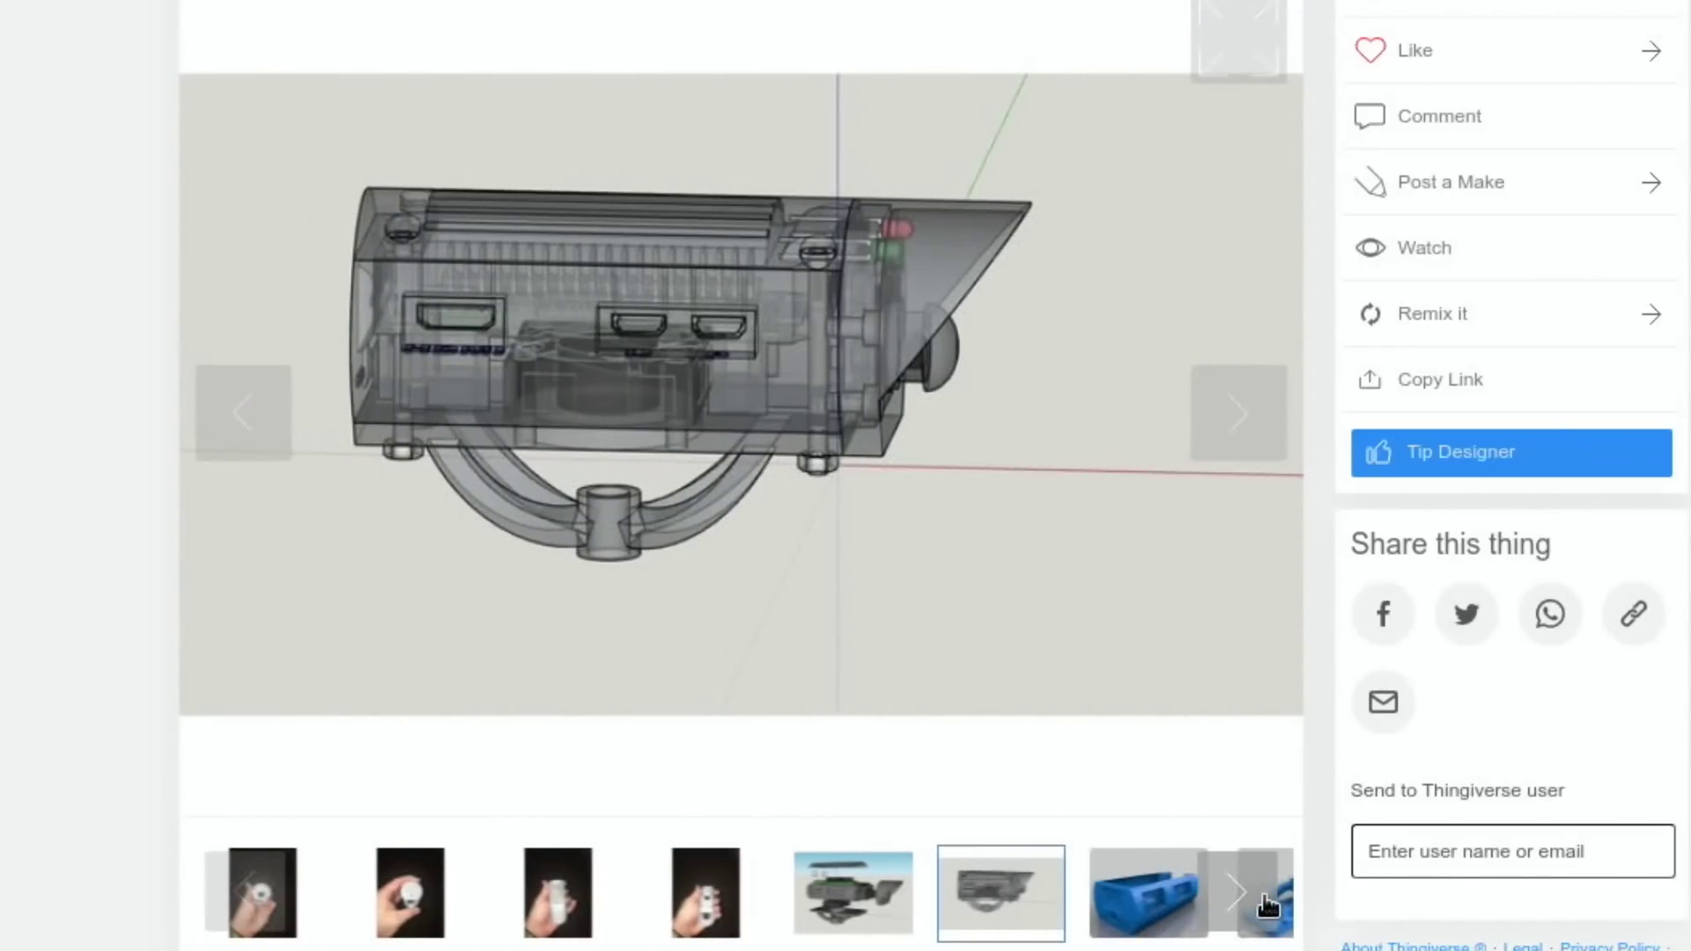
{"action": "scroll", "coordinate": [1269, 904], "scroll_direction": "down", "scroll_amount": 1}
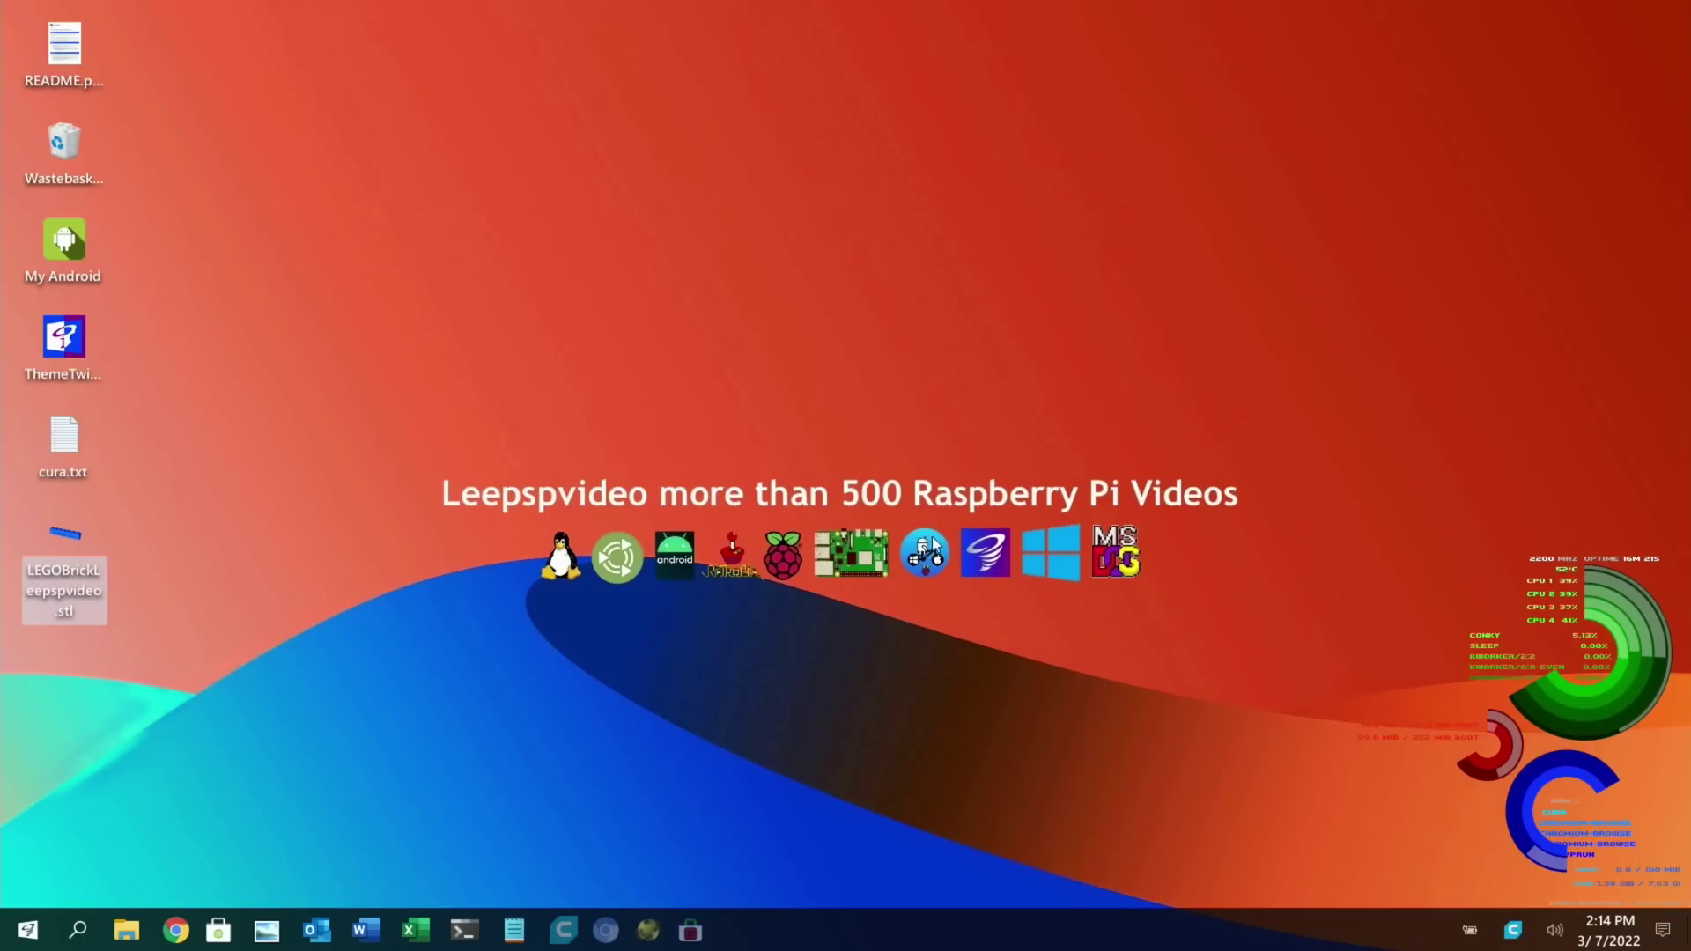
- Search Pi-Apps for 'cura' to open Ultimaker Cura with Neptune 2, Generic PLA, Normal 0.2mm
{"action": "left_click", "coordinate": [693, 930]}
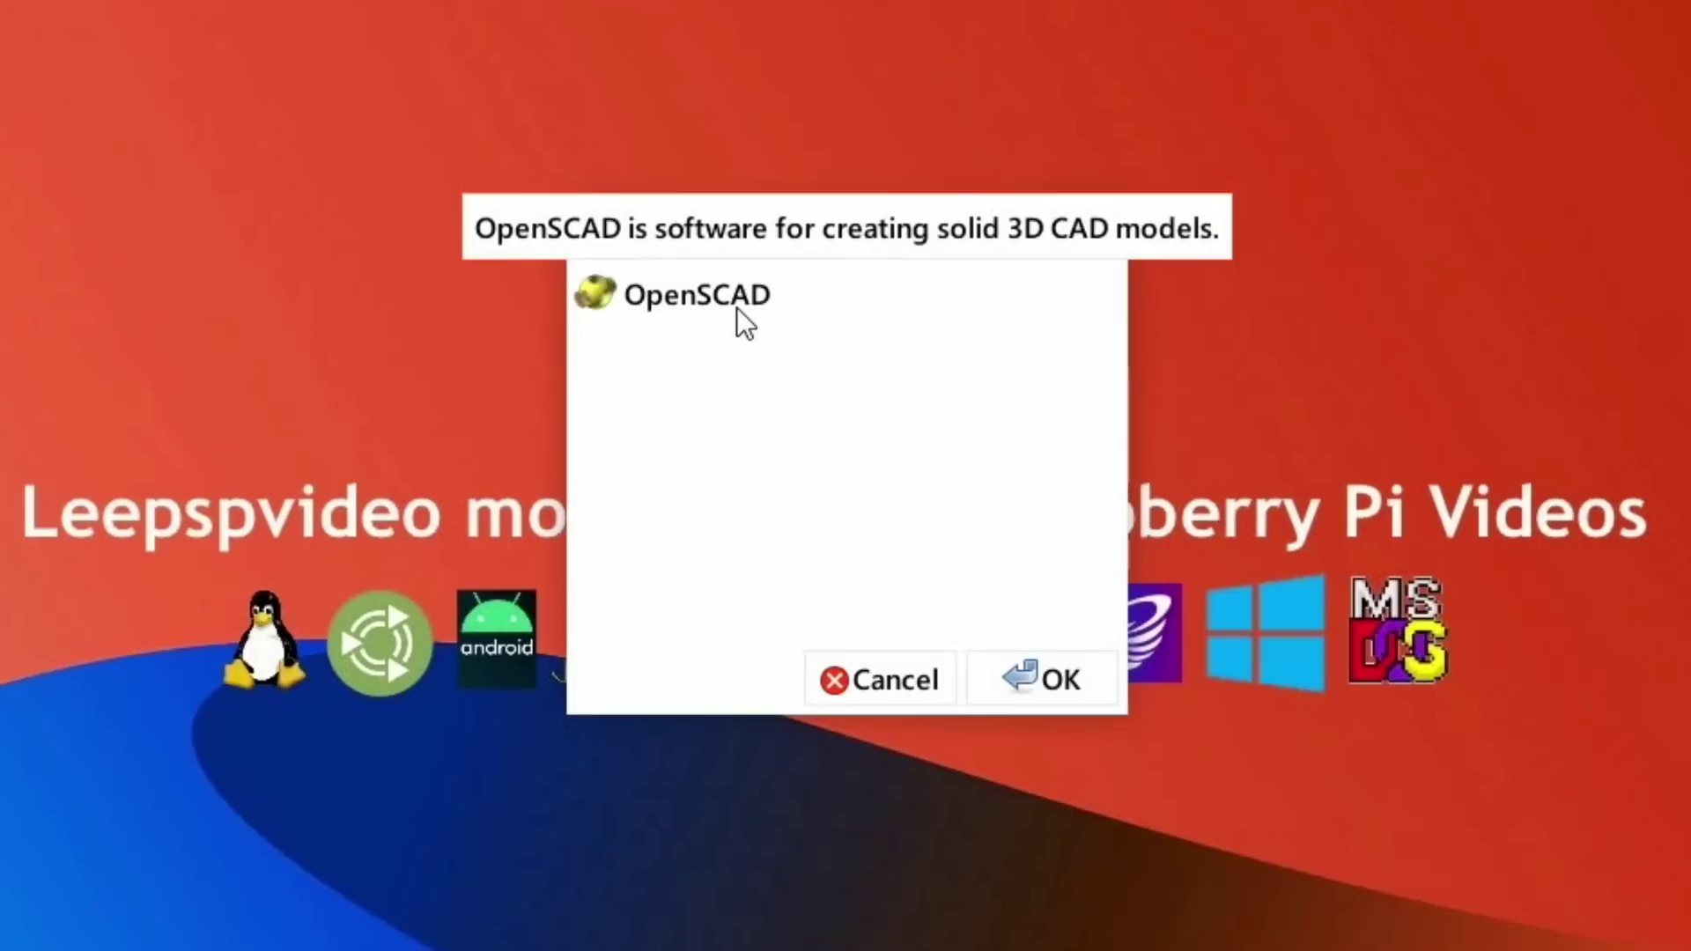
{"action": "left_click", "coordinate": [865, 674]}
{"action": "left_click", "coordinate": [588, 806]}
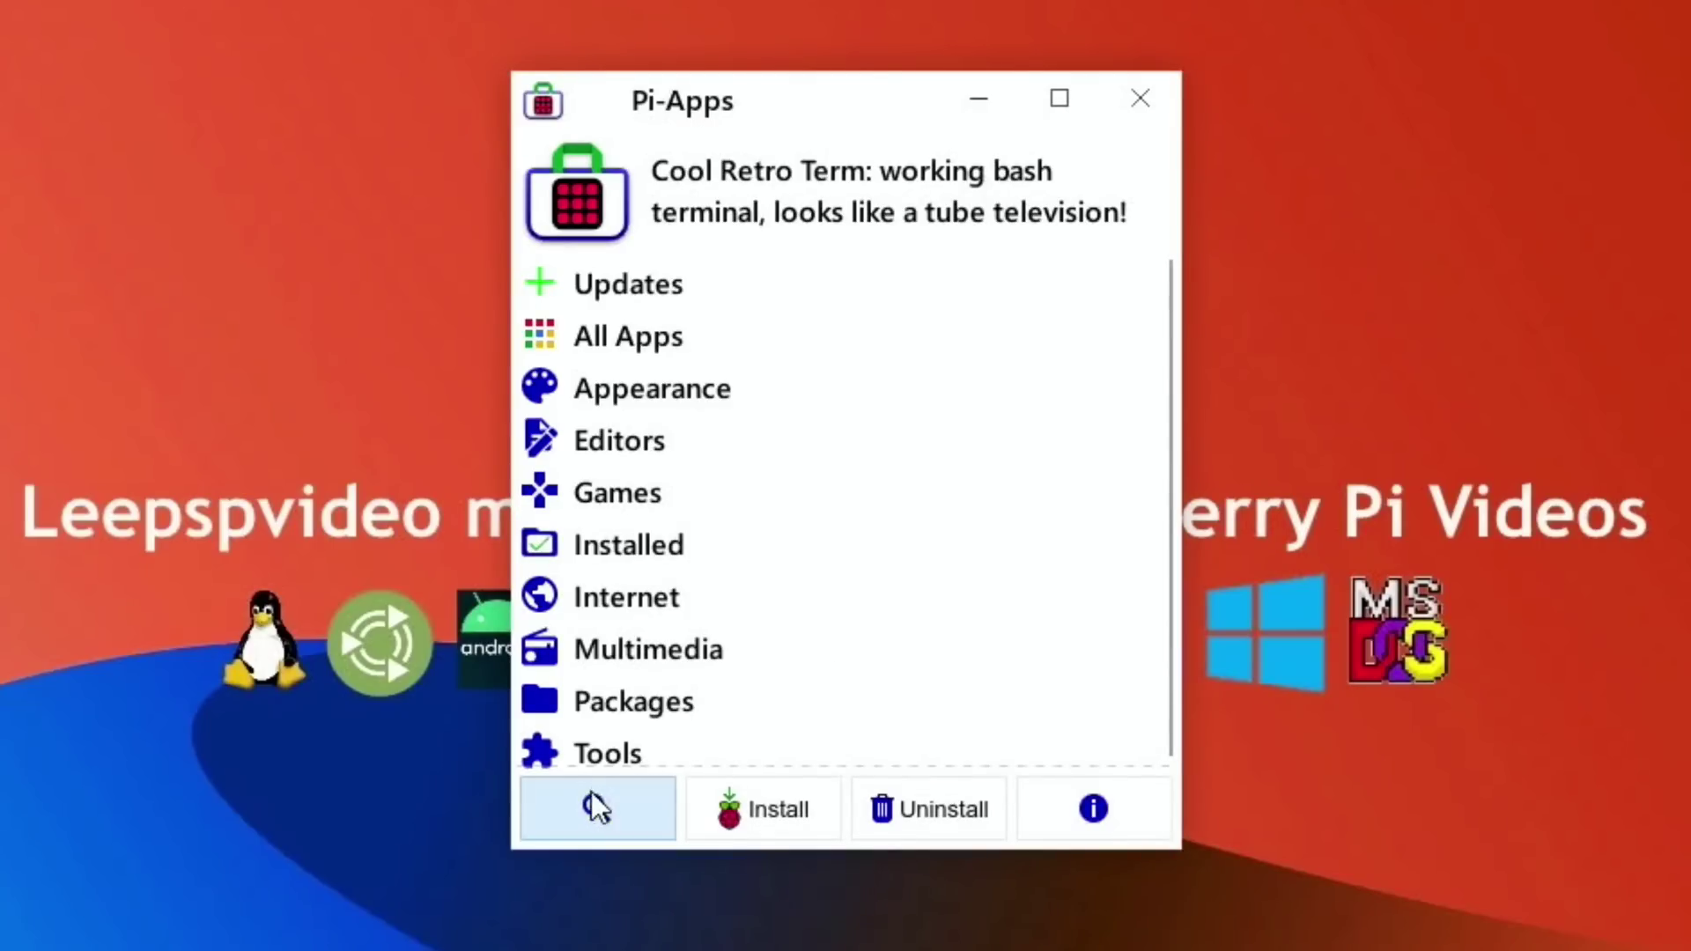
{"action": "type", "text": "cura"}
{"action": "left_click", "coordinate": [1003, 704]}
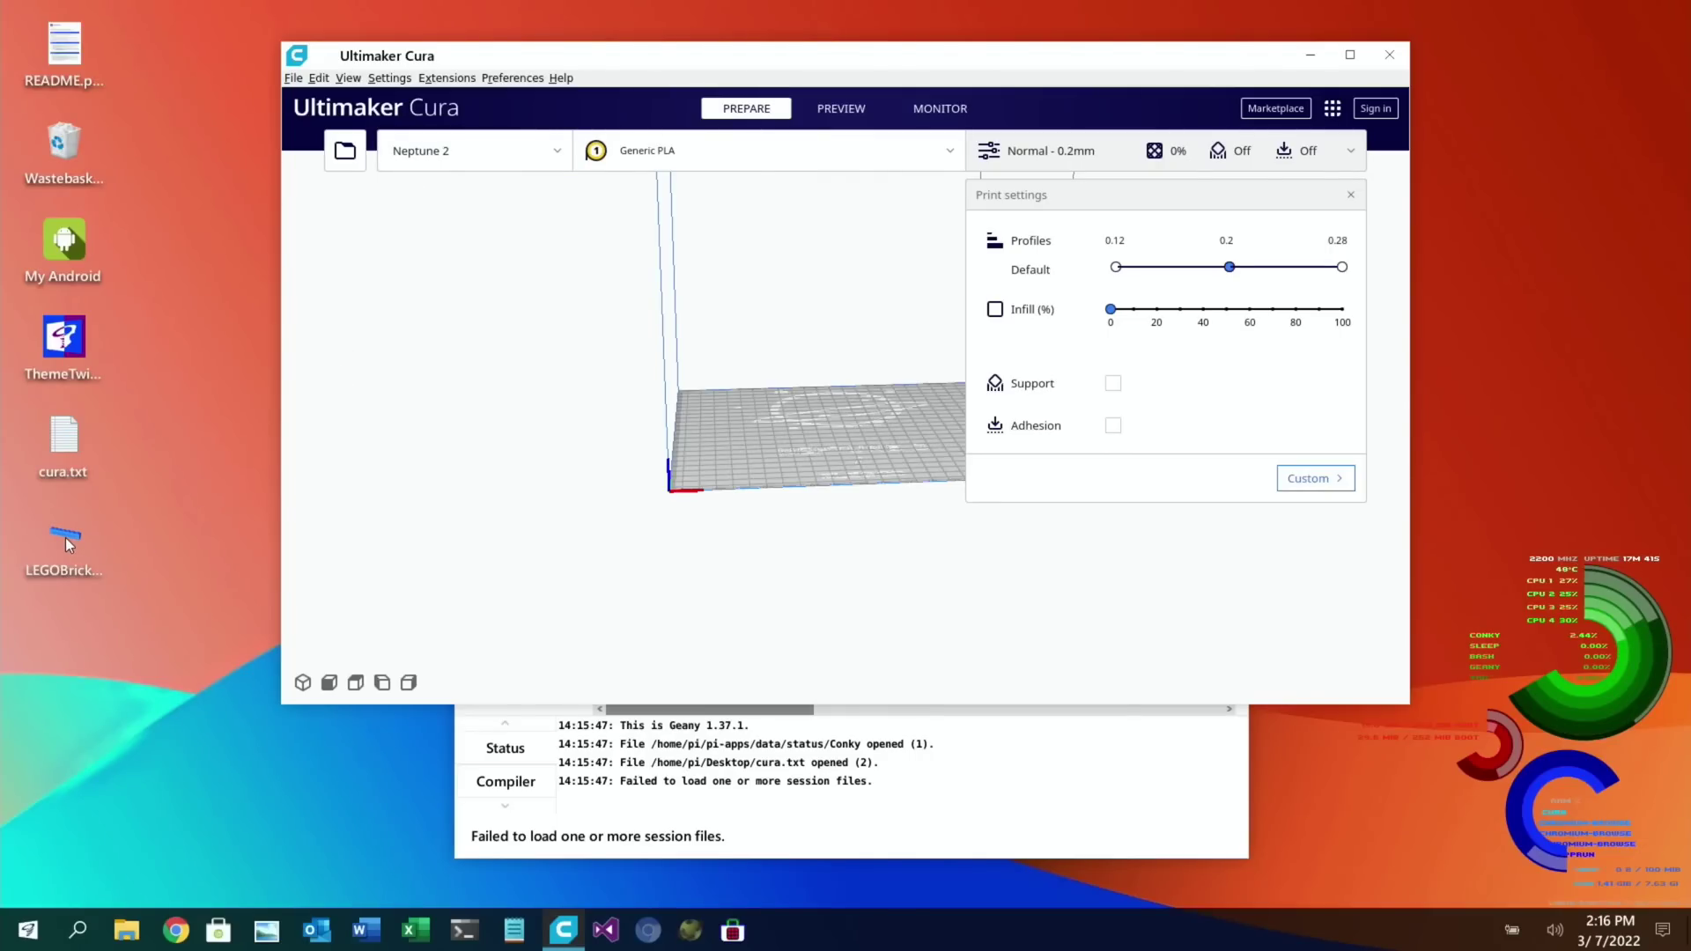
- Drop LEGOBrickLeepspvideo.stl onto Cura's build plate, select the brick, then close Cura
{"action": "left_click_drag", "start_coordinate": [68, 545], "coordinate": [682, 453]}
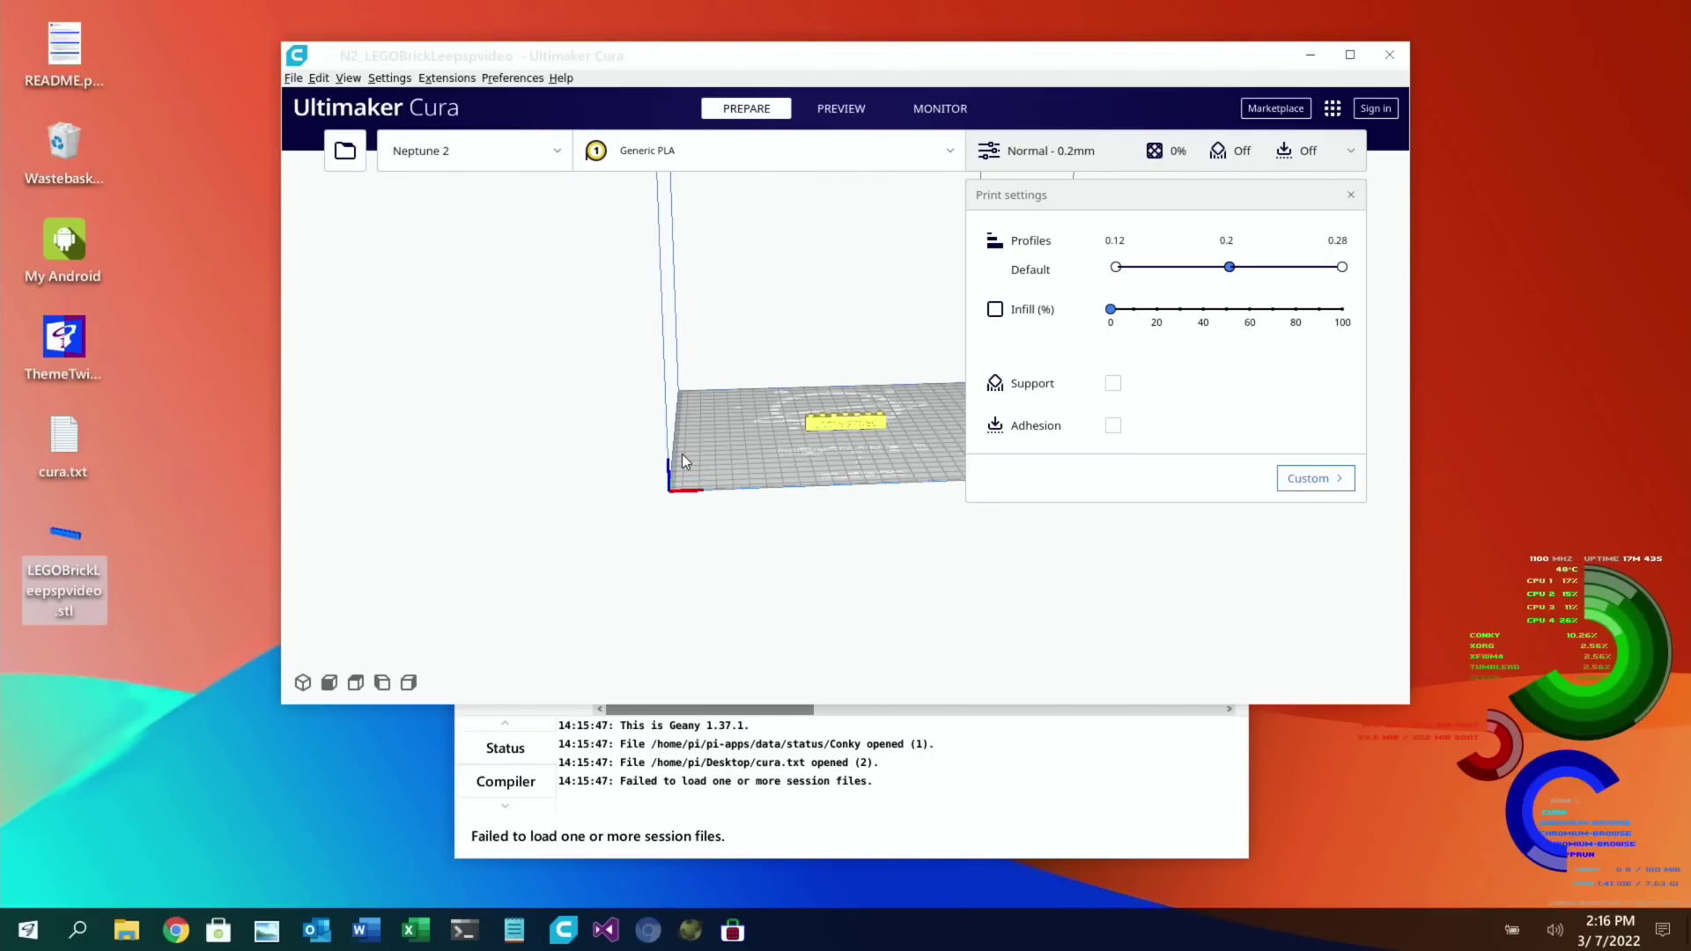
{"action": "left_click", "coordinate": [866, 421]}
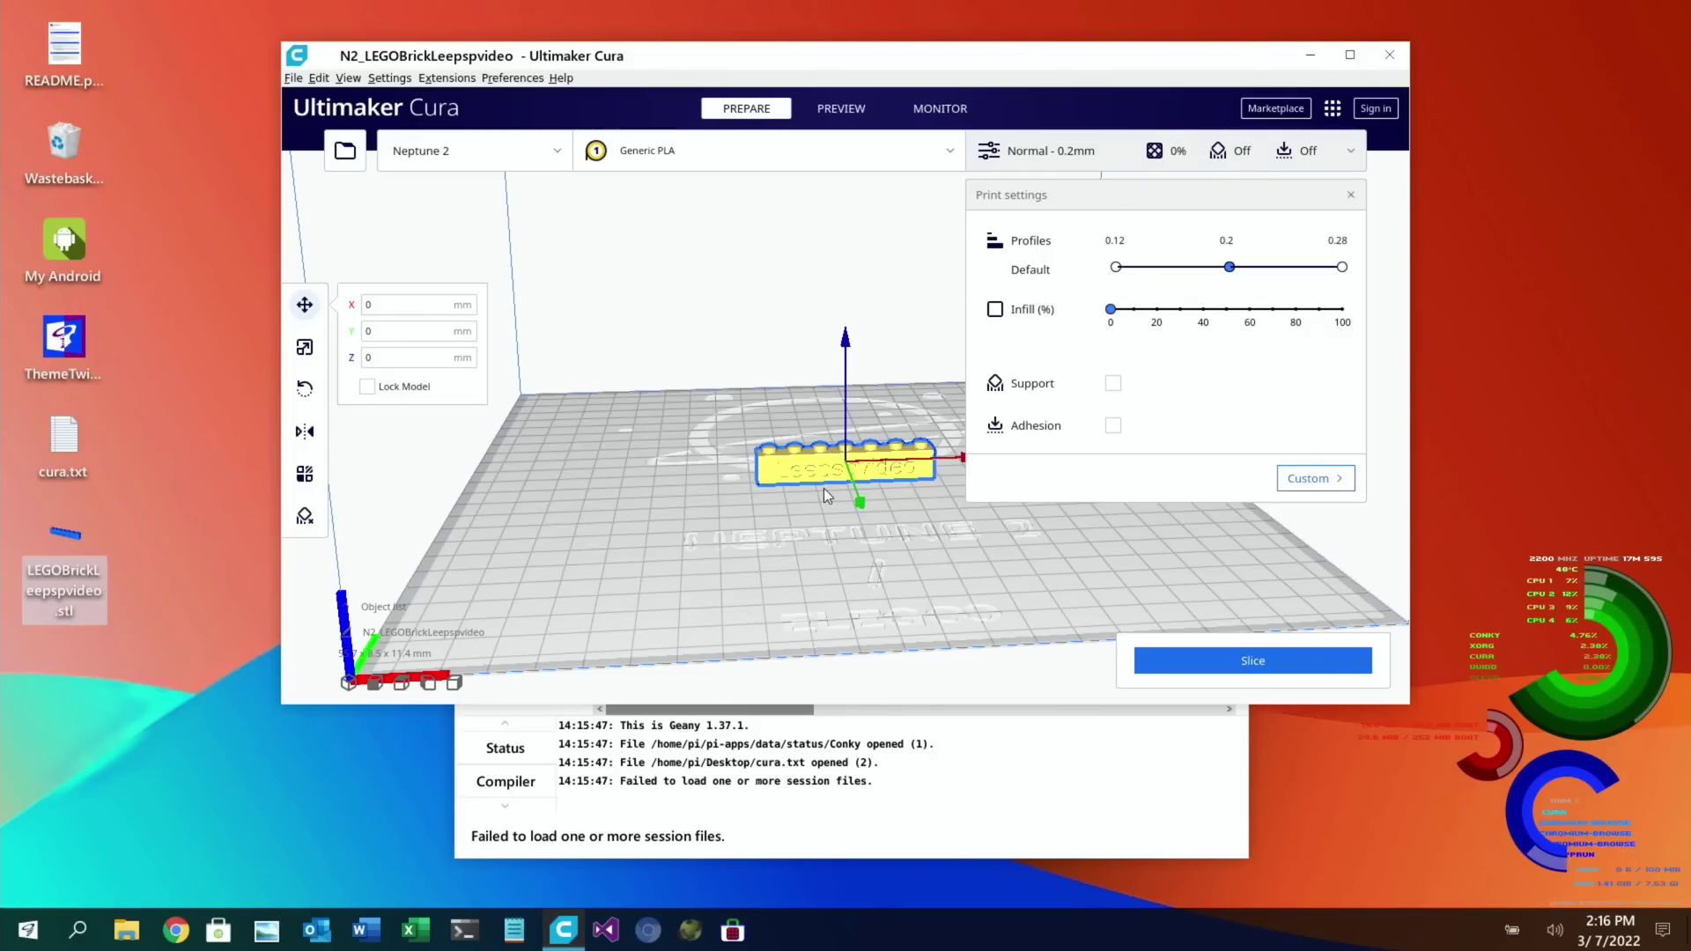
{"action": "left_click", "coordinate": [1390, 54]}
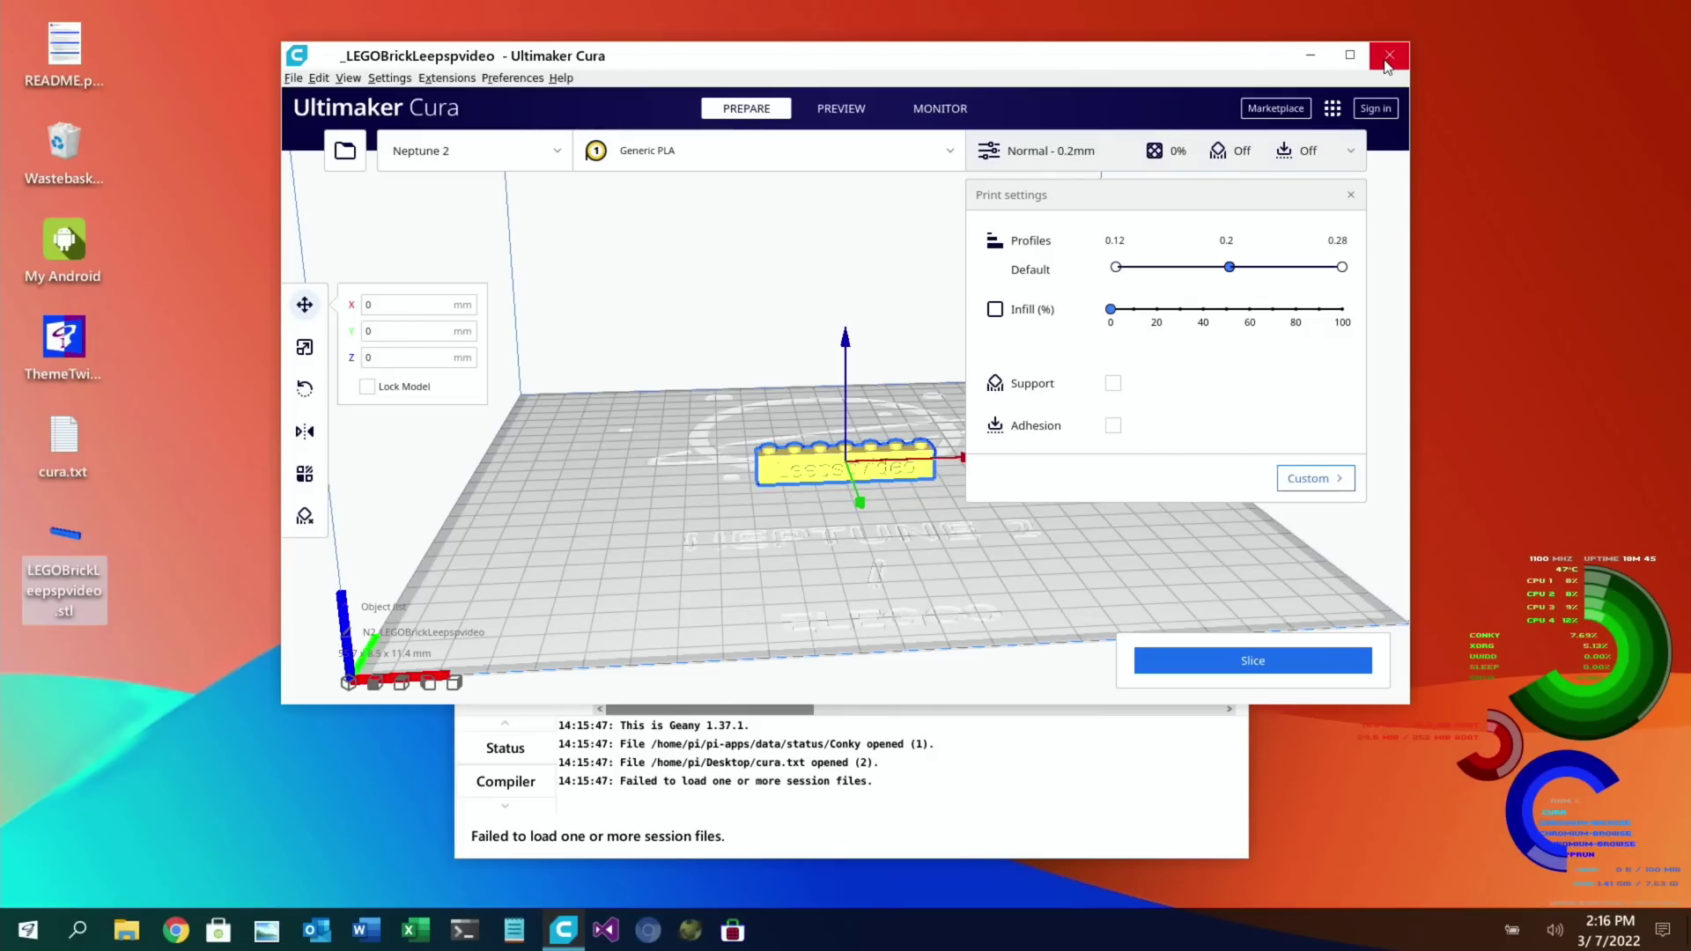
- Orbit the imported Leepspvideo brick in OpenSCAD, then return to the Thingiverse Text Bricks page
{"action": "left_click", "coordinate": [649, 932]}
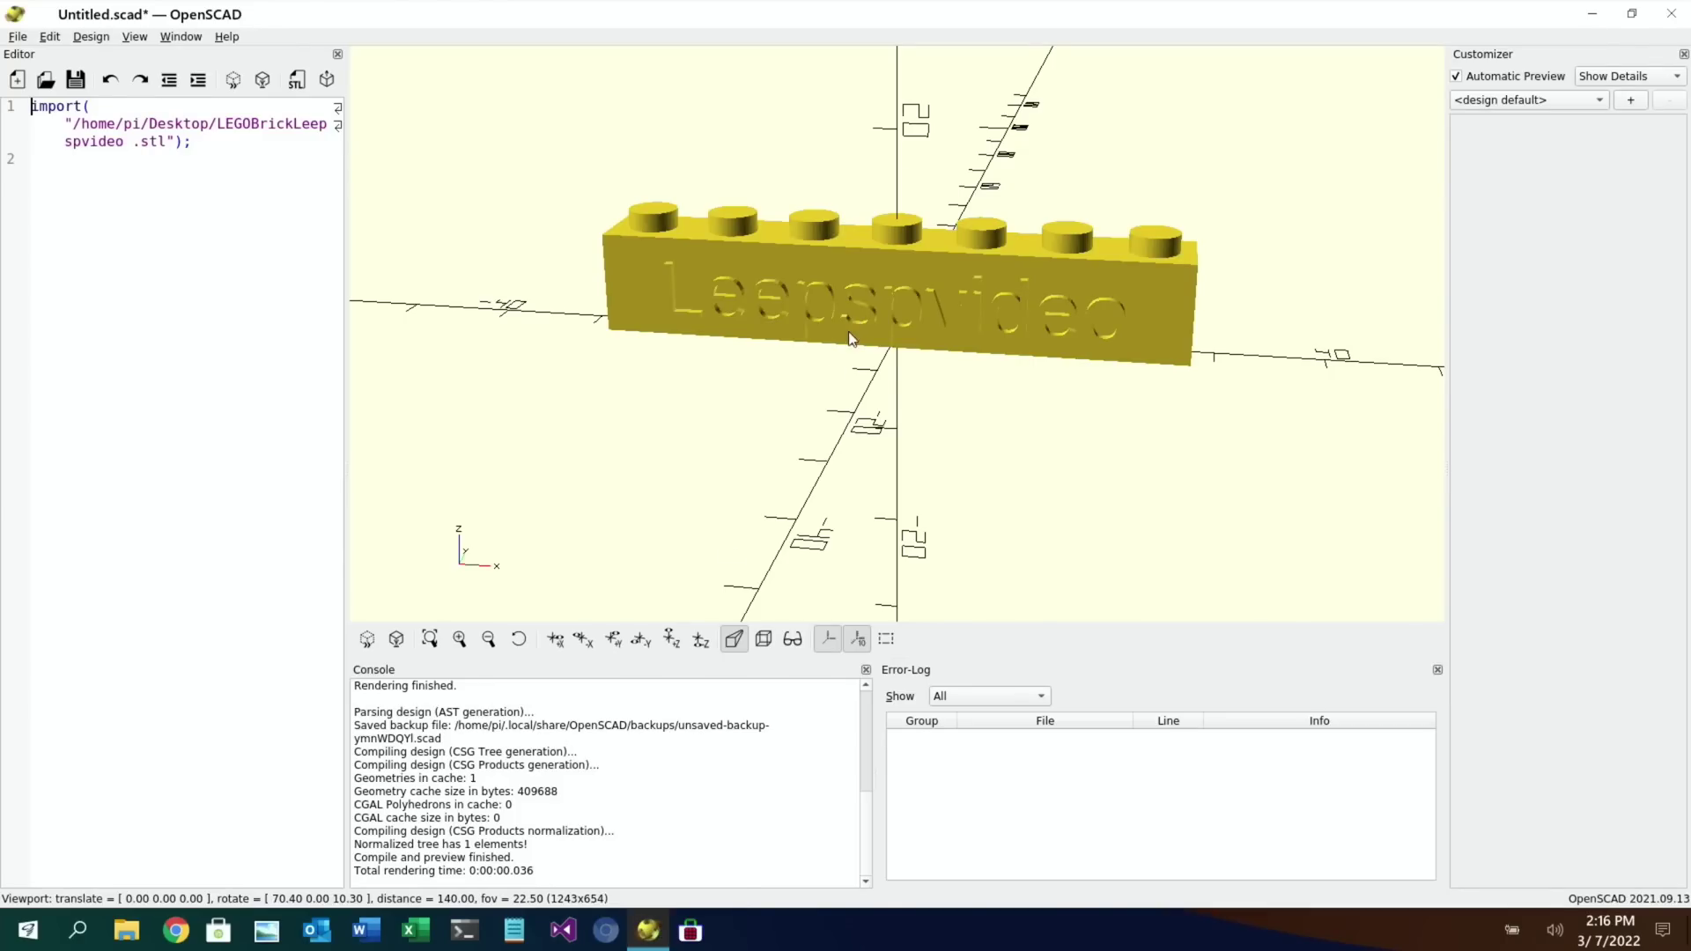
{"action": "left_click_drag", "start_coordinate": [851, 314], "coordinate": [922, 315]}
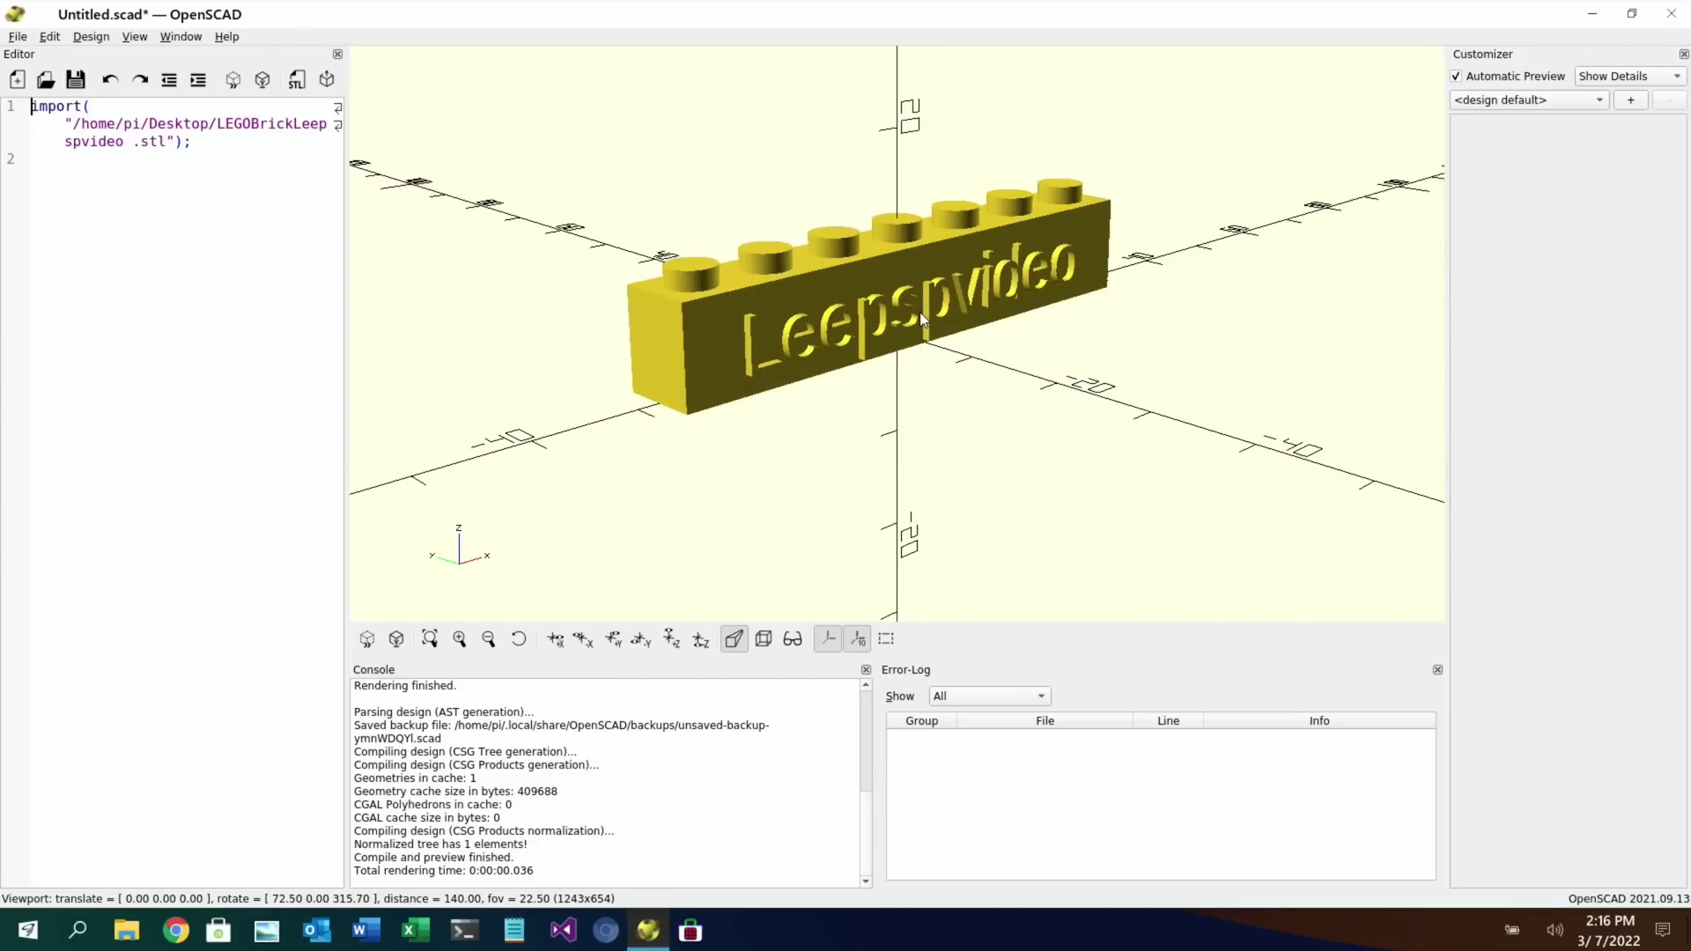
{"action": "left_click", "coordinate": [606, 930]}
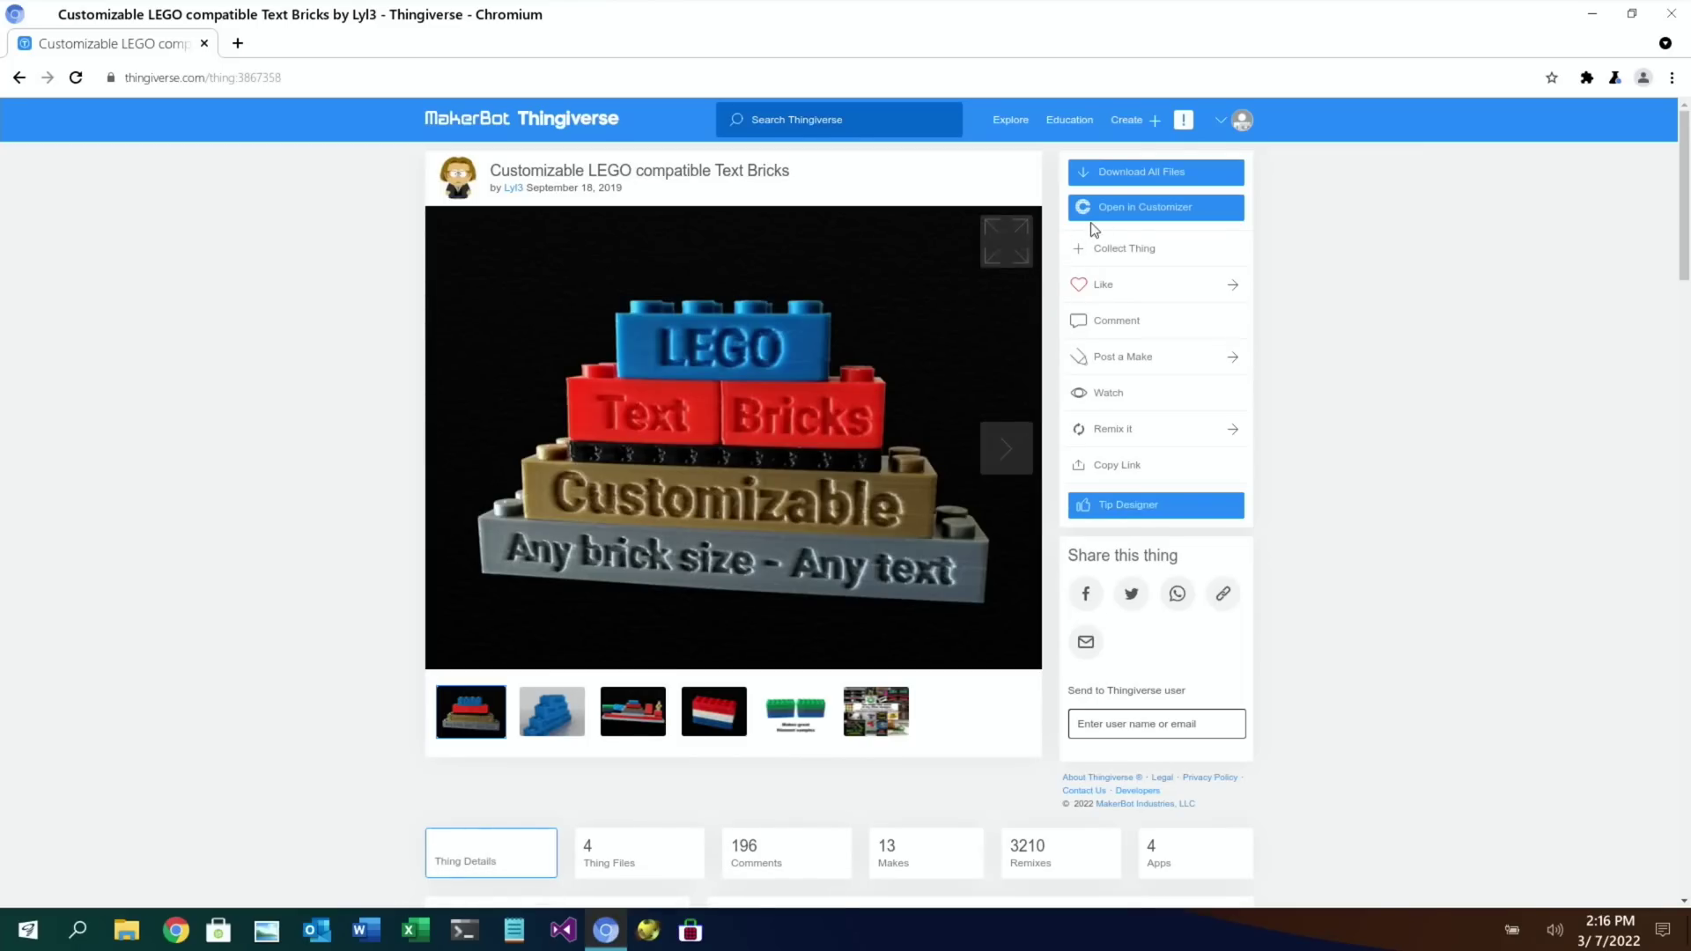
- Download LEGOTextBrick-v2p0.scad from the thing's list of four files
{"action": "left_click", "coordinate": [1119, 171]}
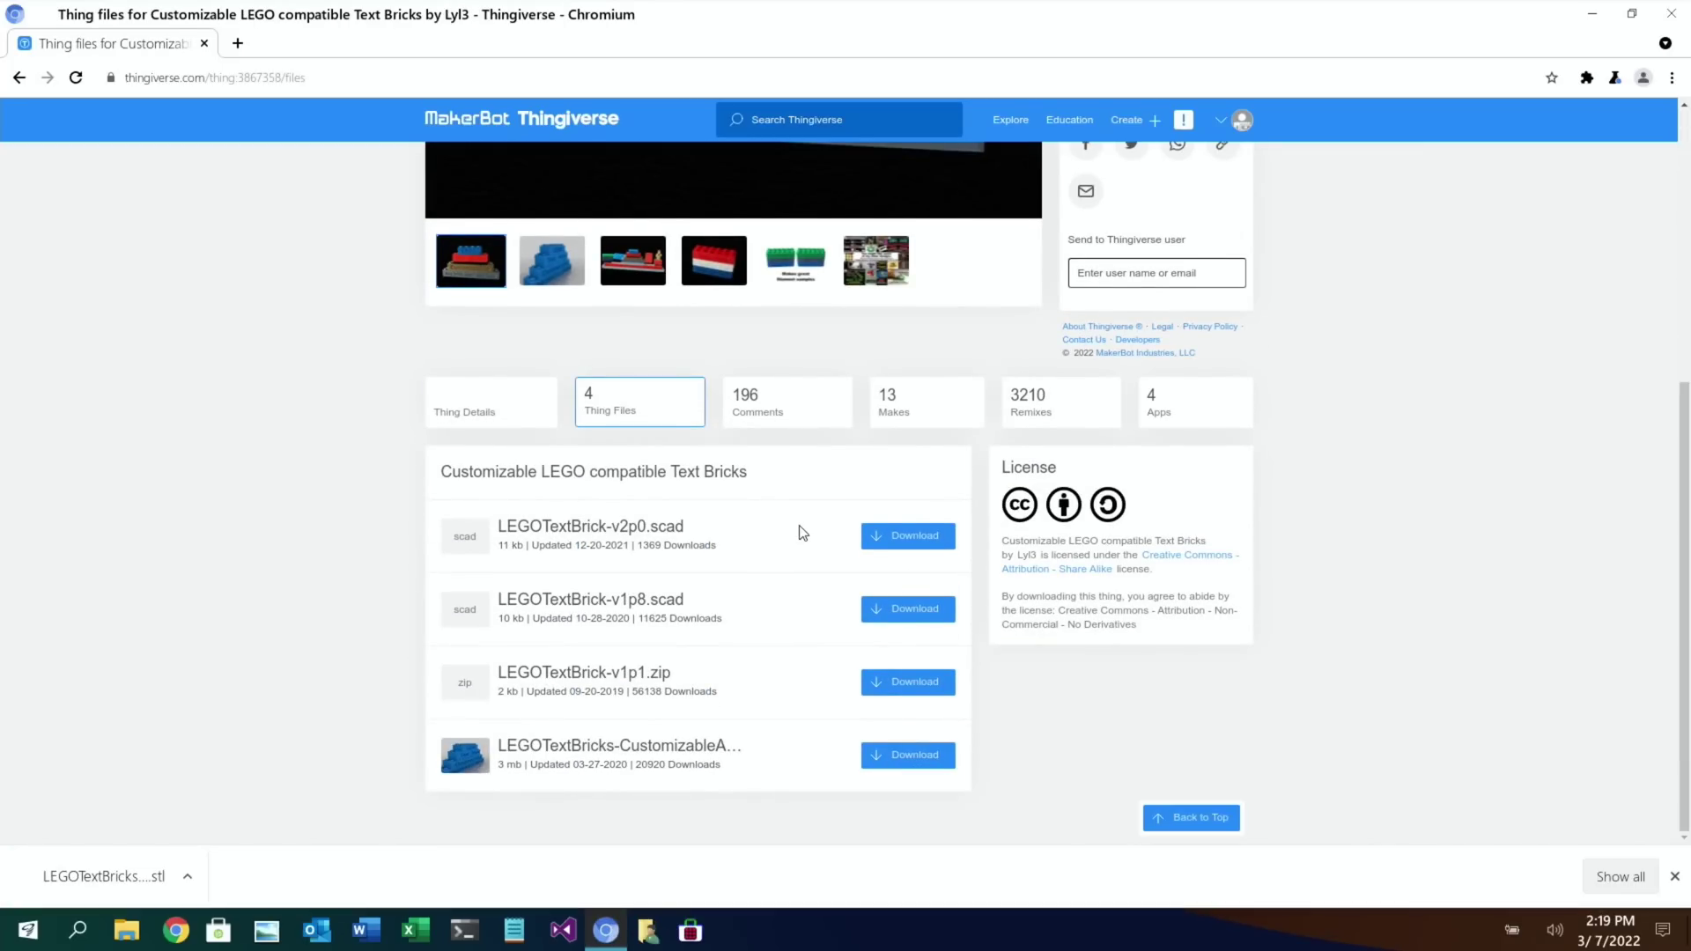
{"action": "left_click", "coordinate": [907, 536]}
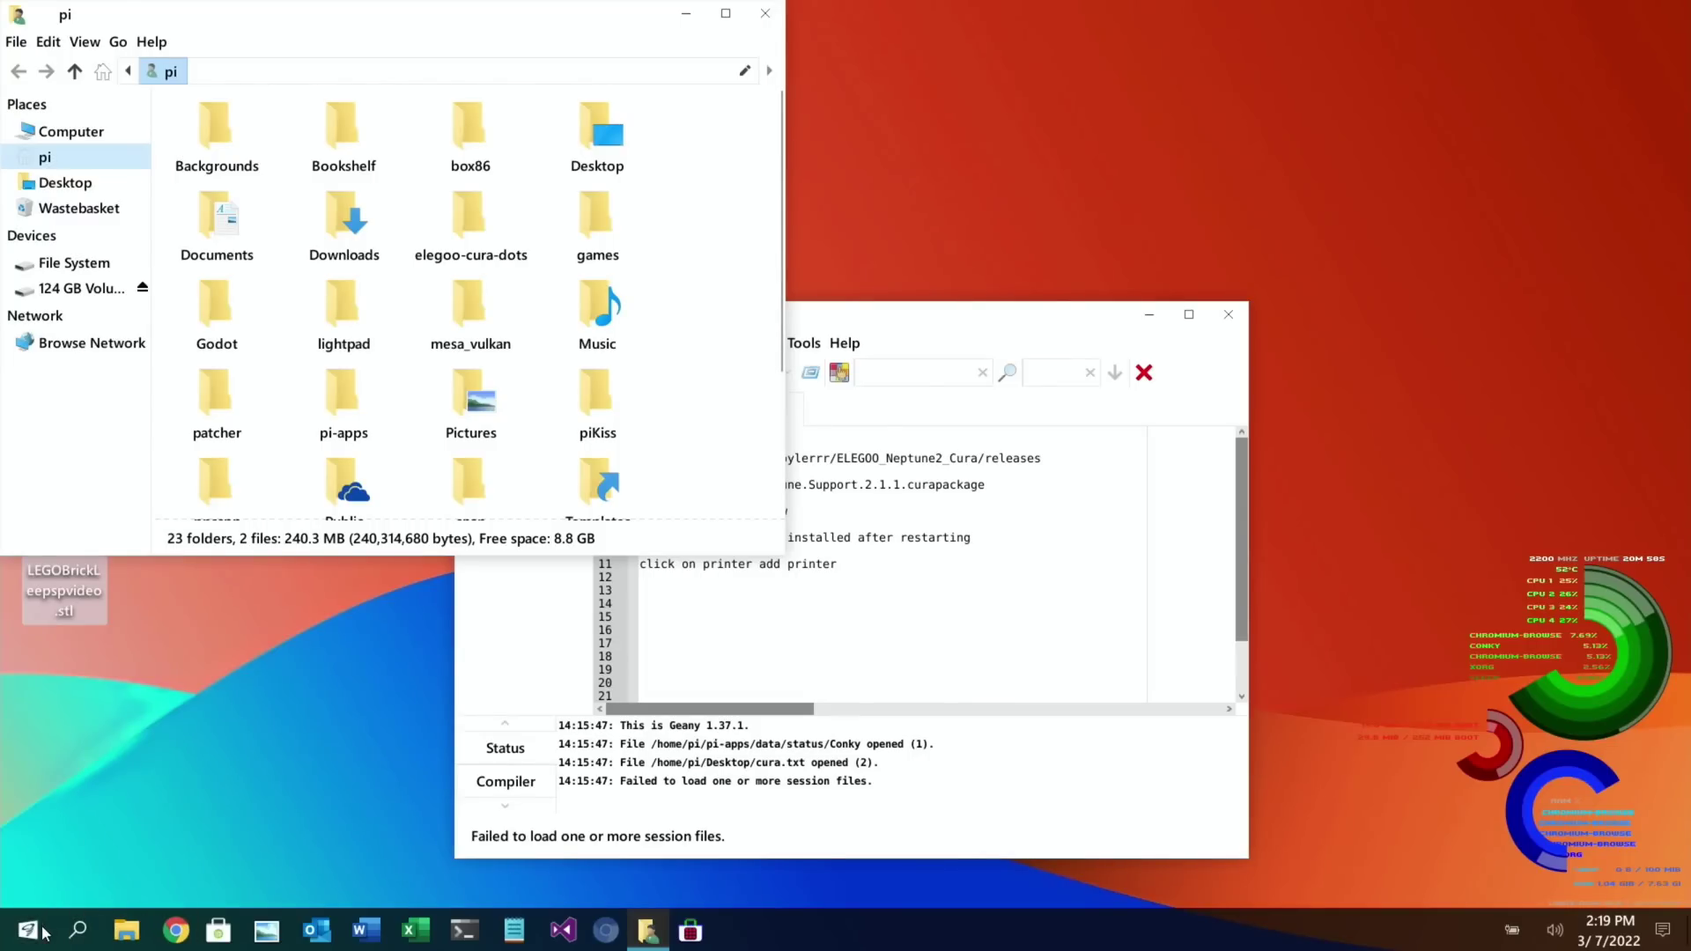
- Launch OpenSCAD from the launcher and open LEGOTextBrick-v2p0.scad from the Downloads folder
{"action": "left_click", "coordinate": [40, 930]}
{"action": "type", "text": "open"}
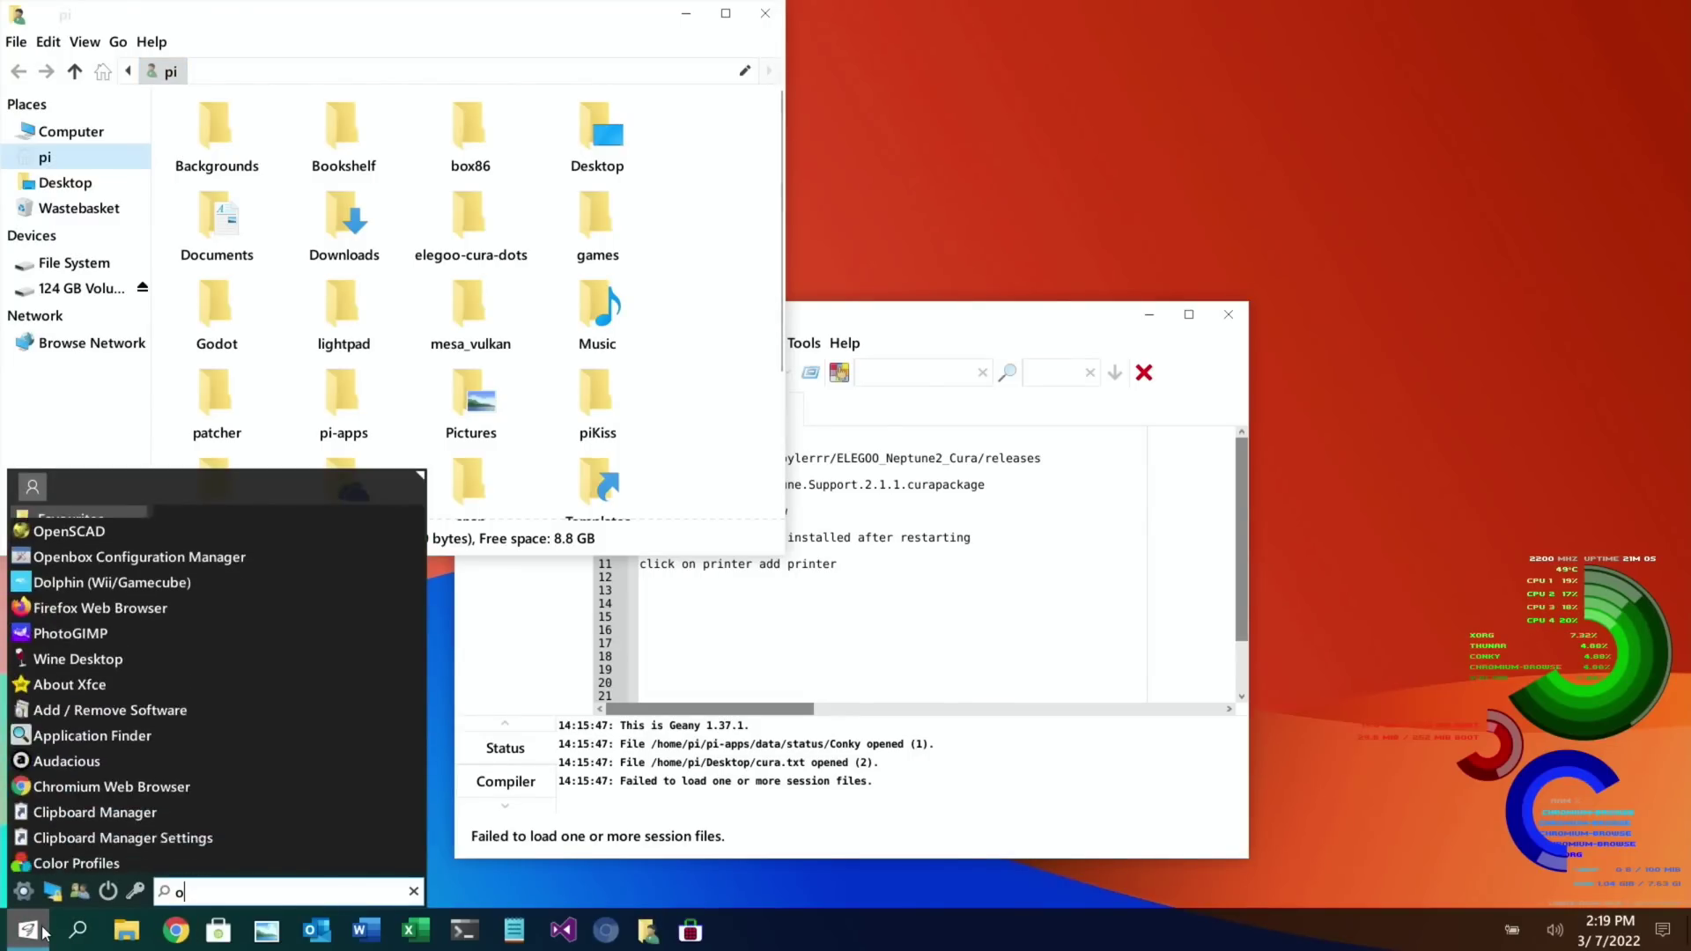
{"action": "key", "text": "Return"}
{"action": "left_click", "coordinate": [605, 363]}
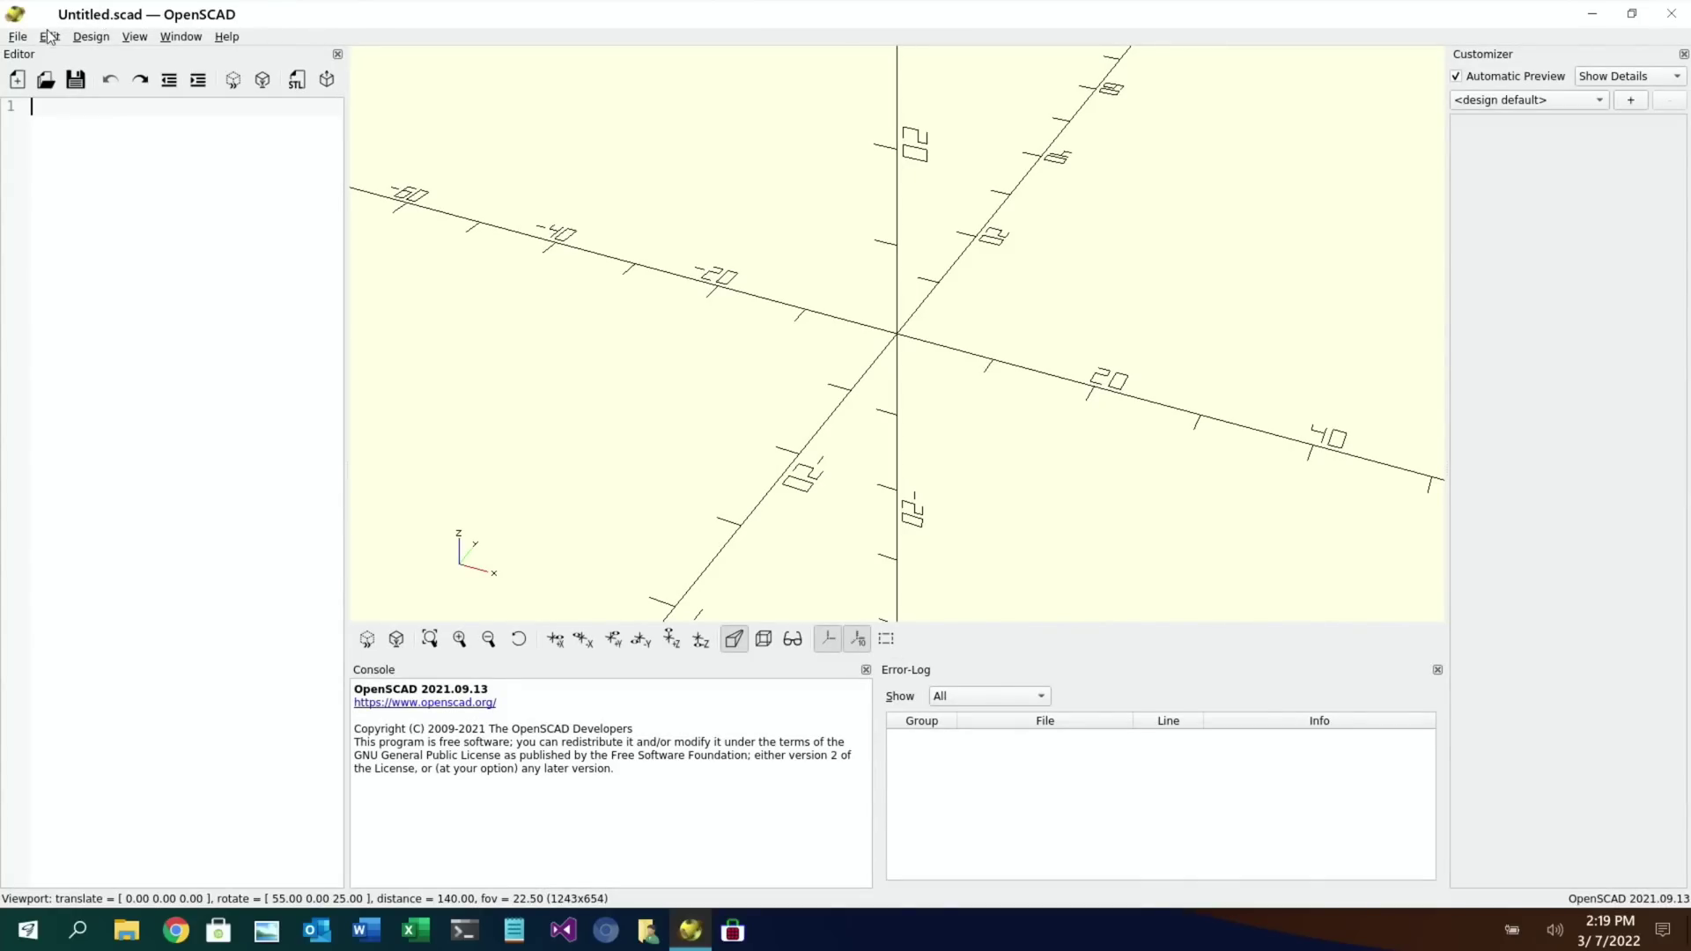
{"action": "left_click", "coordinate": [17, 37]}
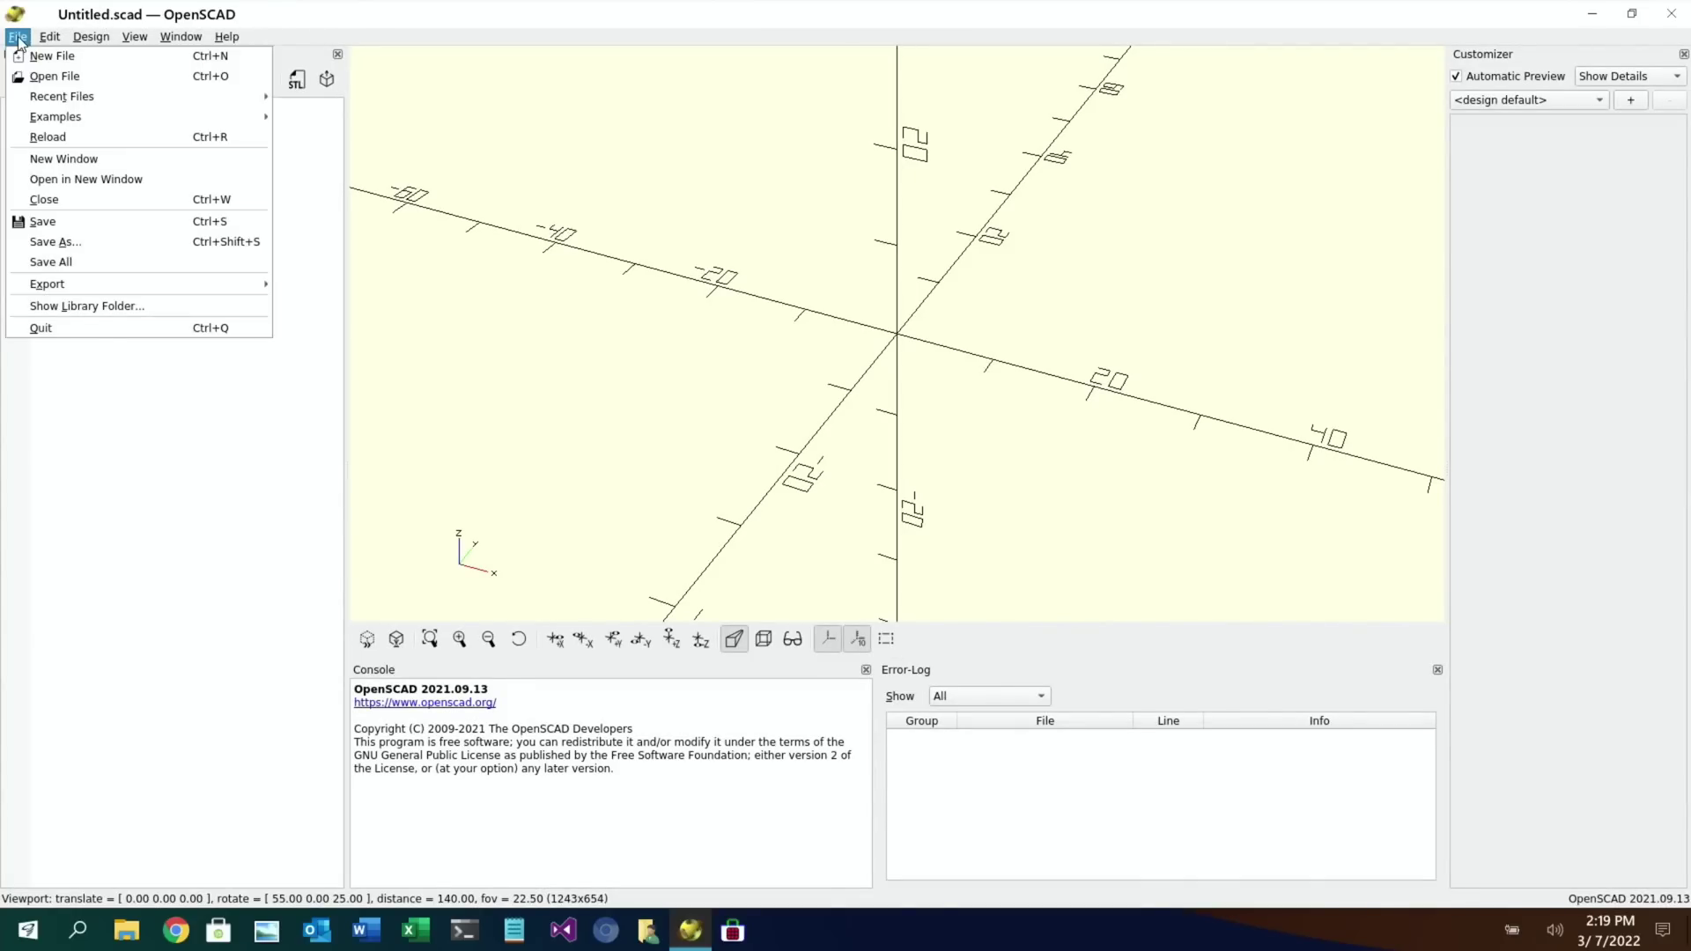
{"action": "left_click", "coordinate": [52, 77]}
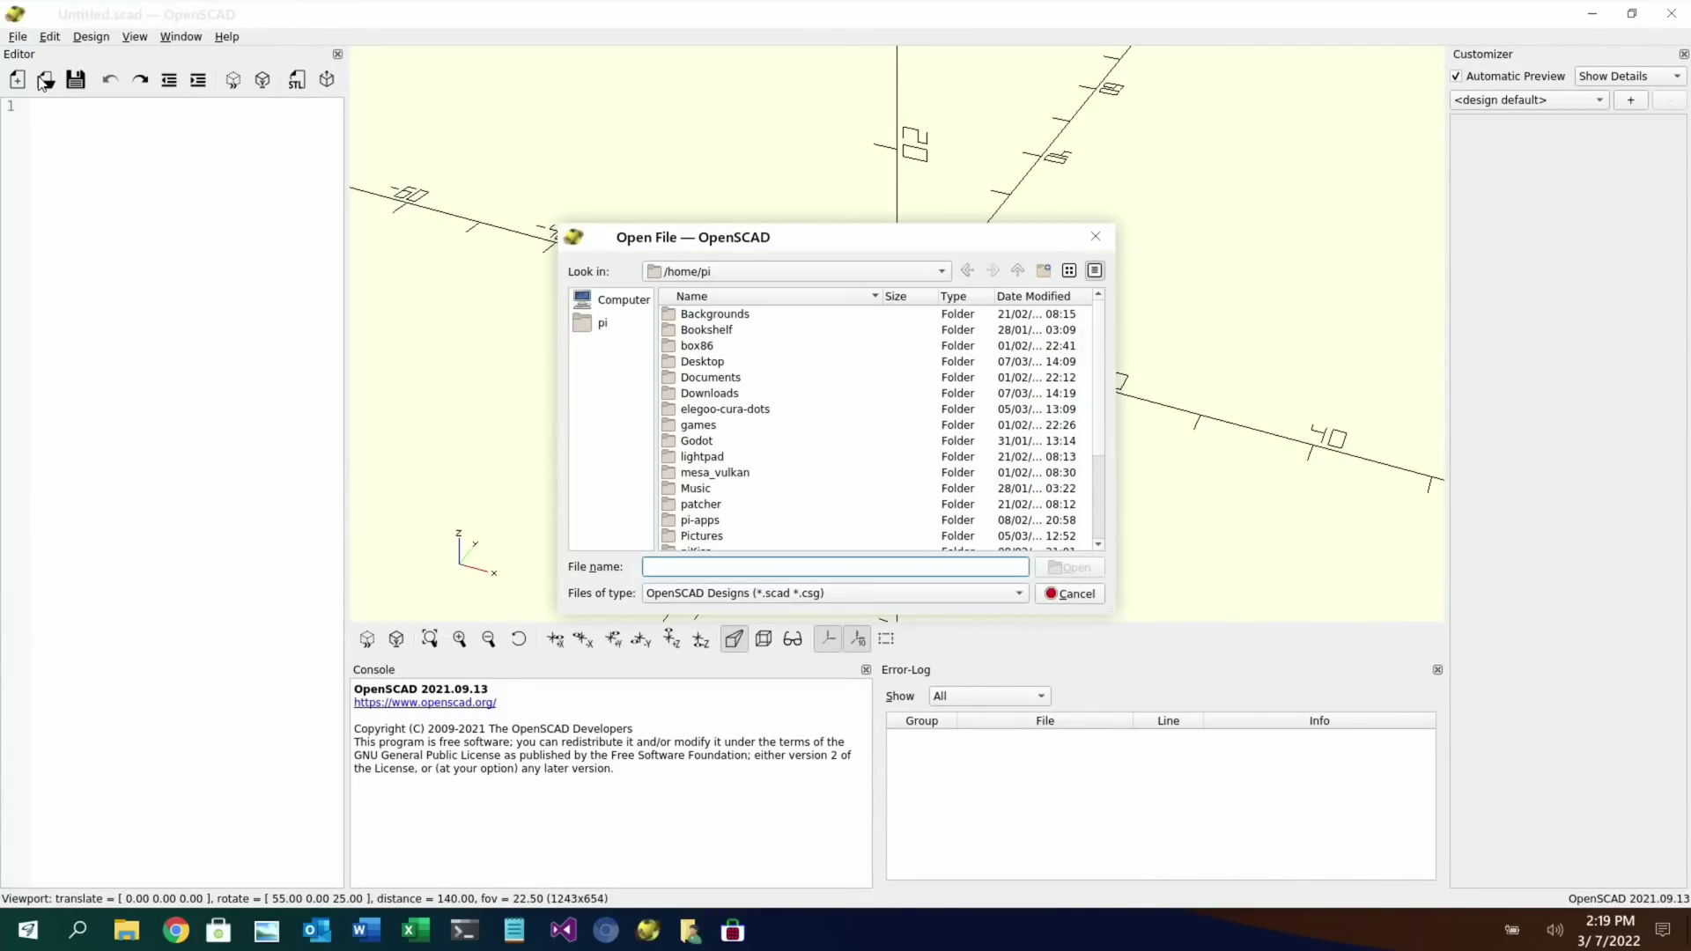
{"action": "double_click", "coordinate": [679, 394]}
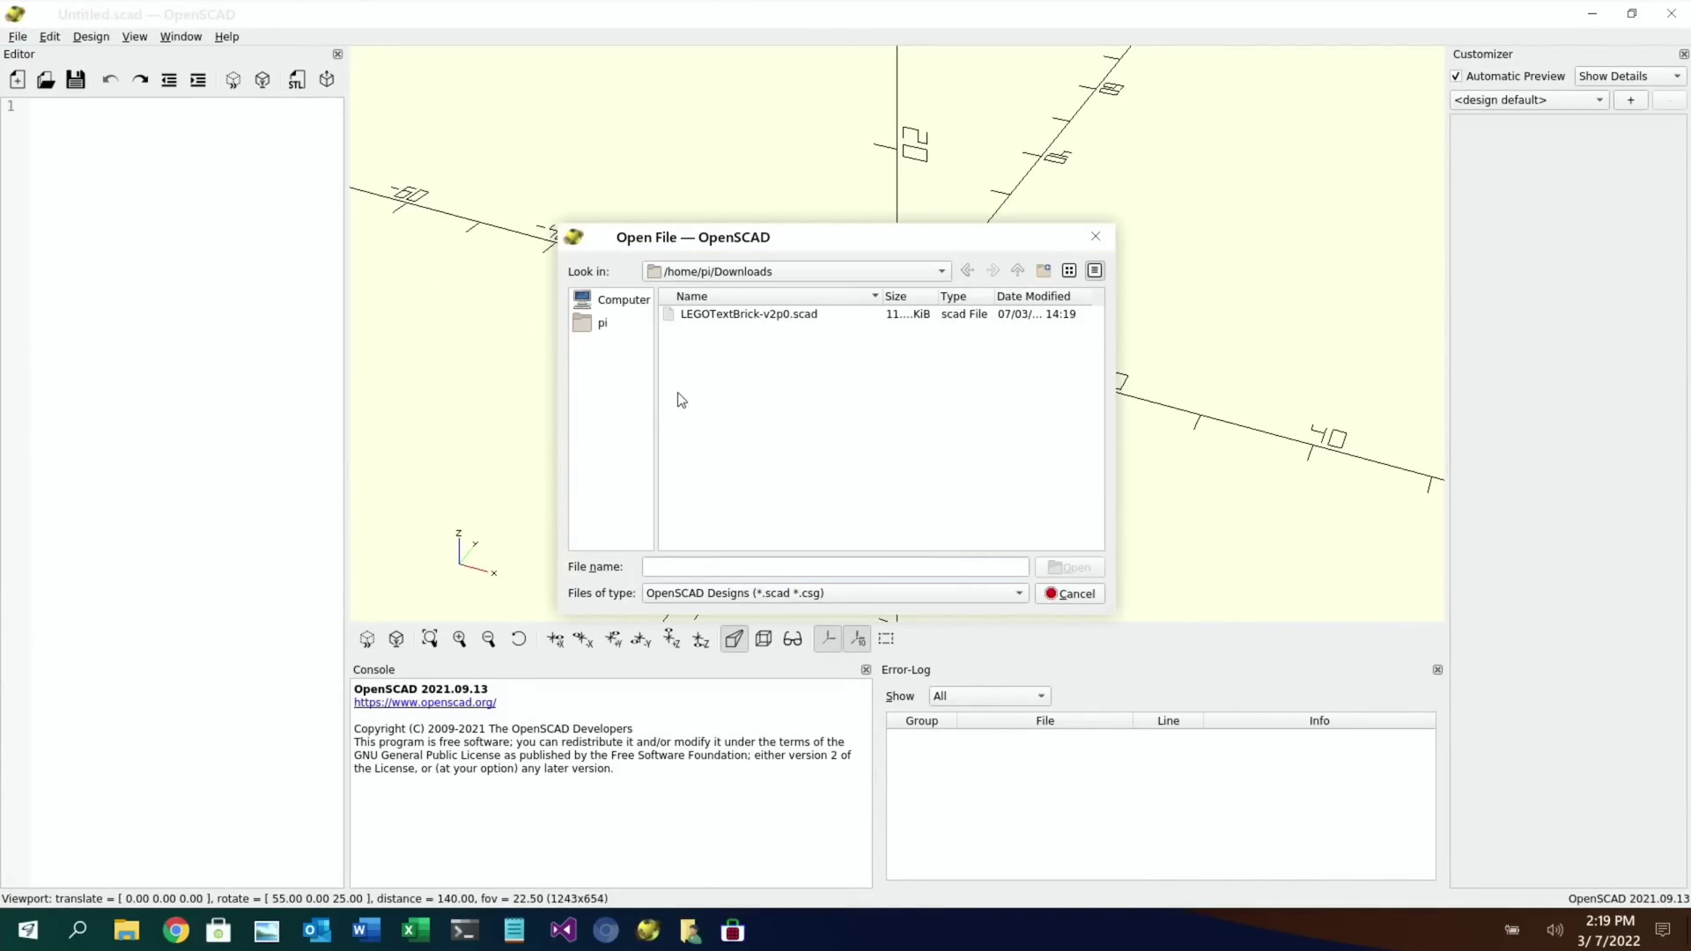
{"action": "double_click", "coordinate": [722, 315]}
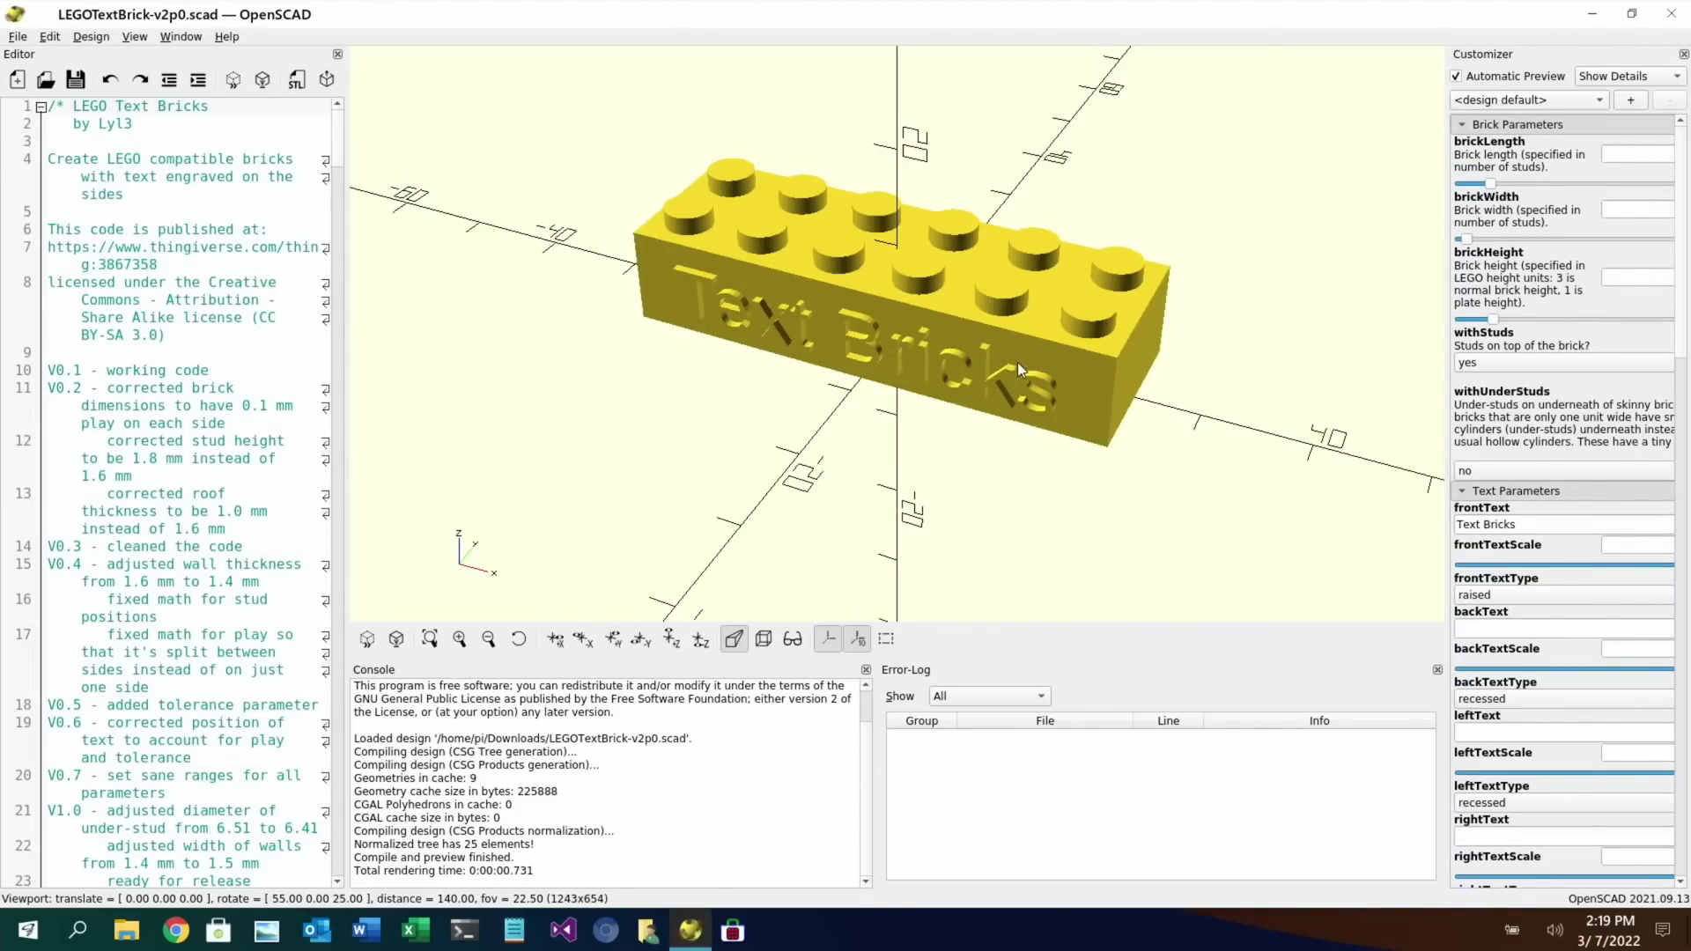
- Set brickLength to 7 and brickWidth to 1 in the Customizer
{"action": "left_click_drag", "start_coordinate": [1011, 371], "coordinate": [1033, 312]}
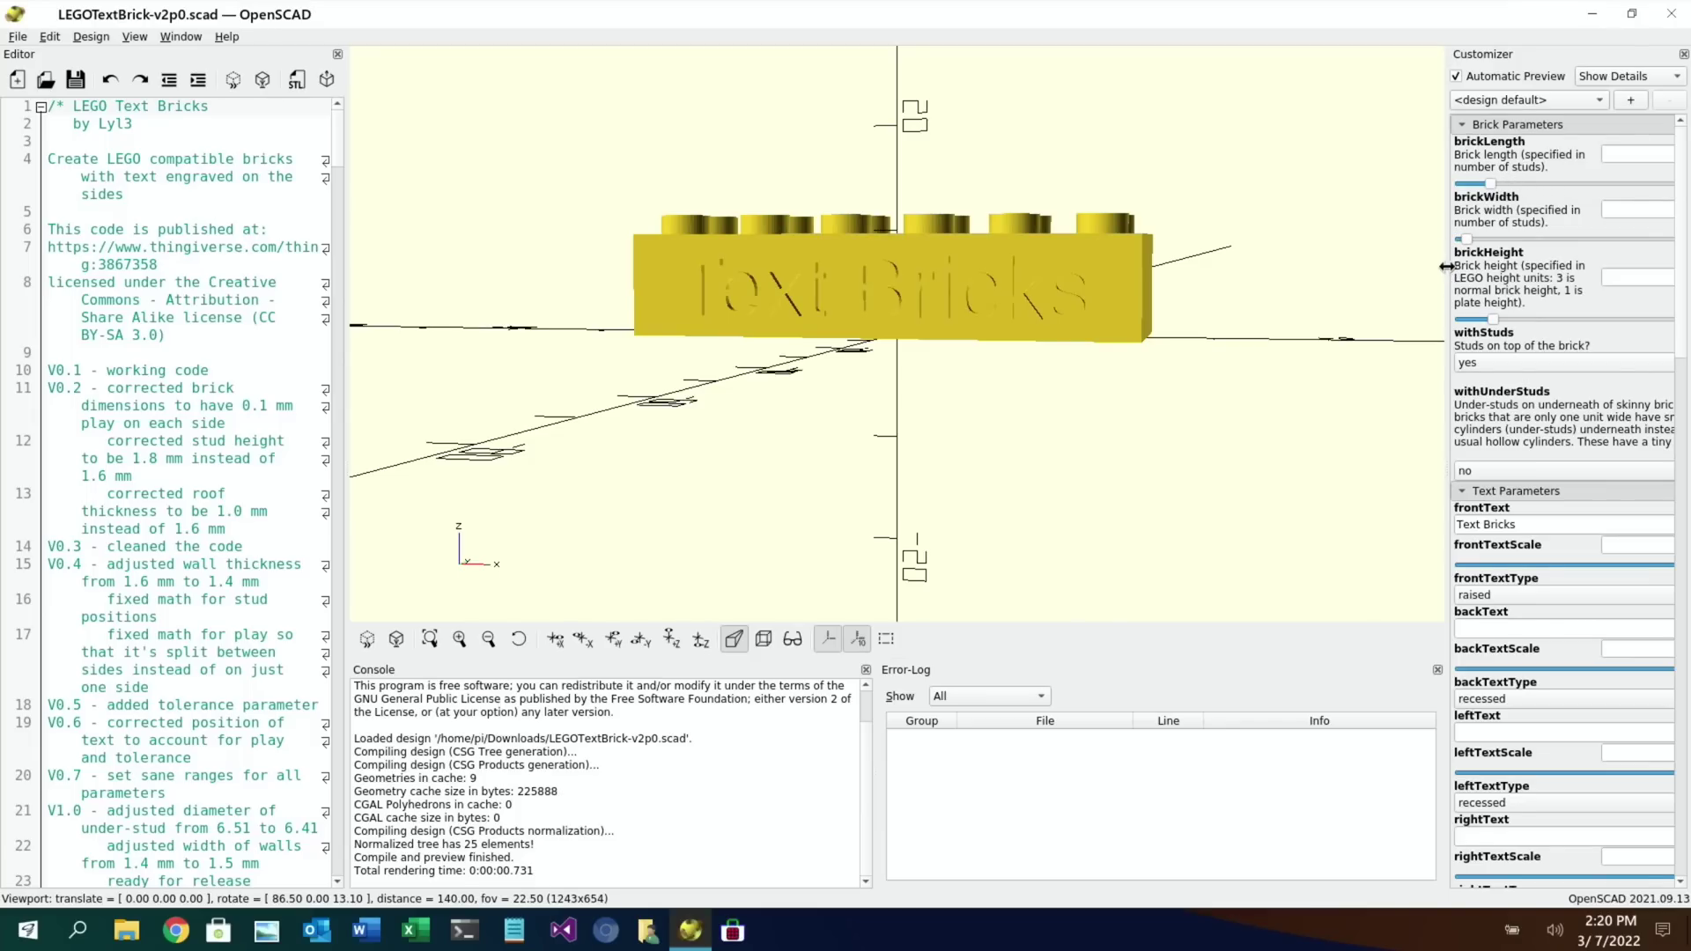
{"action": "left_click_drag", "start_coordinate": [1445, 269], "coordinate": [1306, 267]}
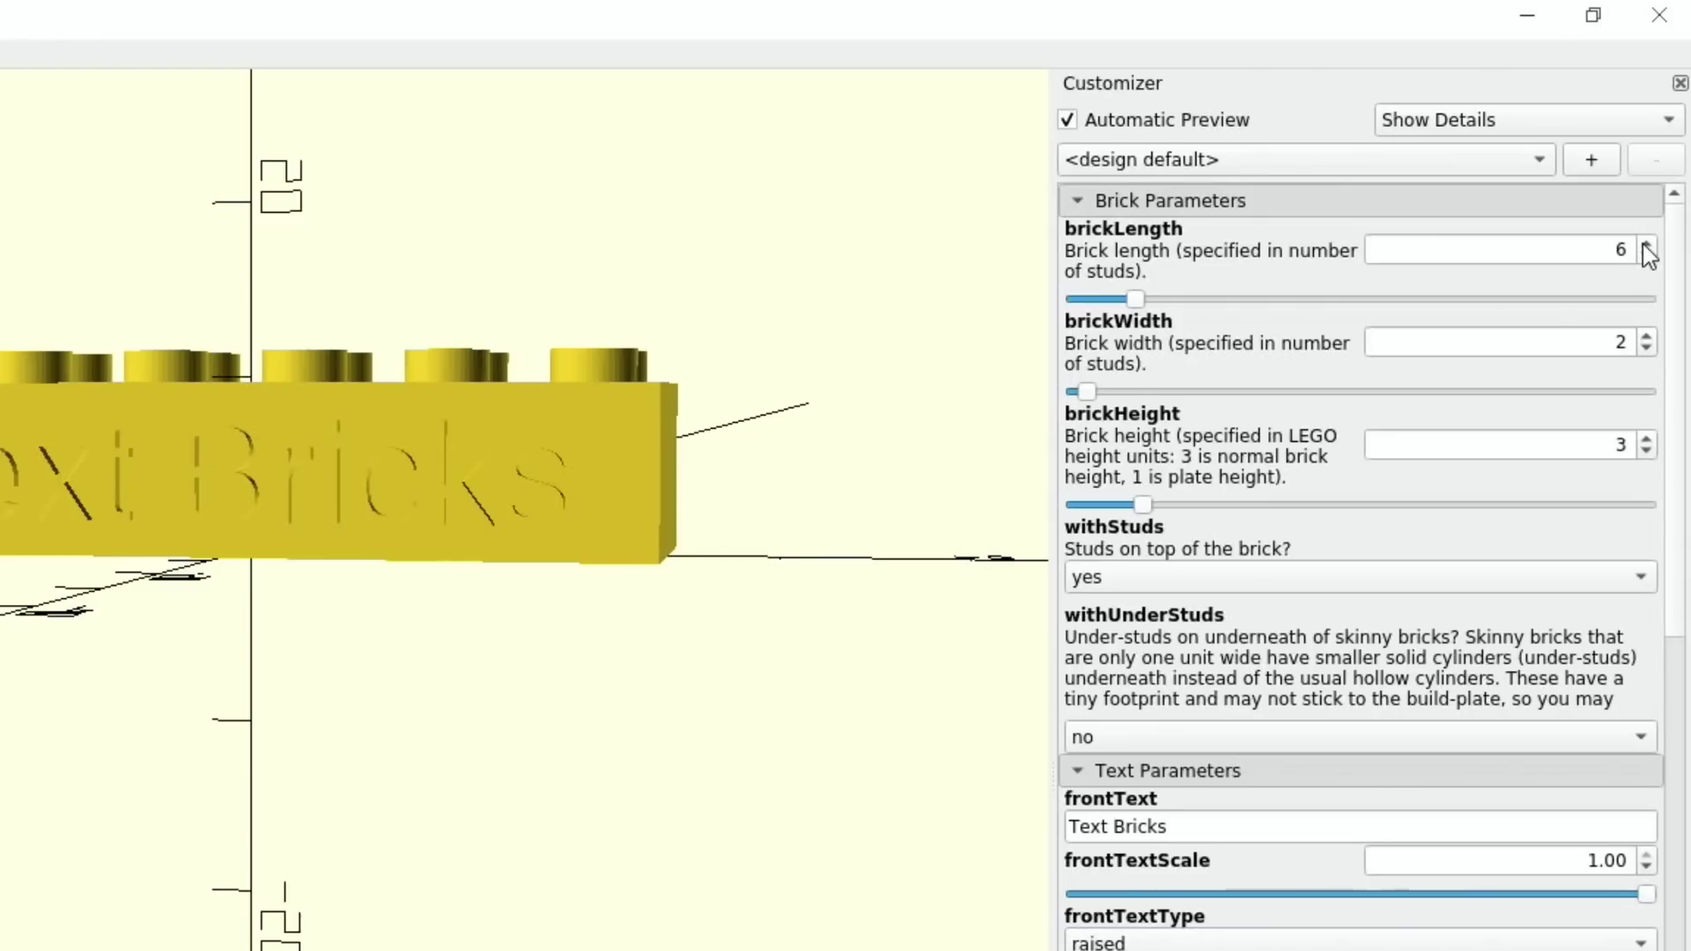
{"action": "left_click", "coordinate": [1662, 150]}
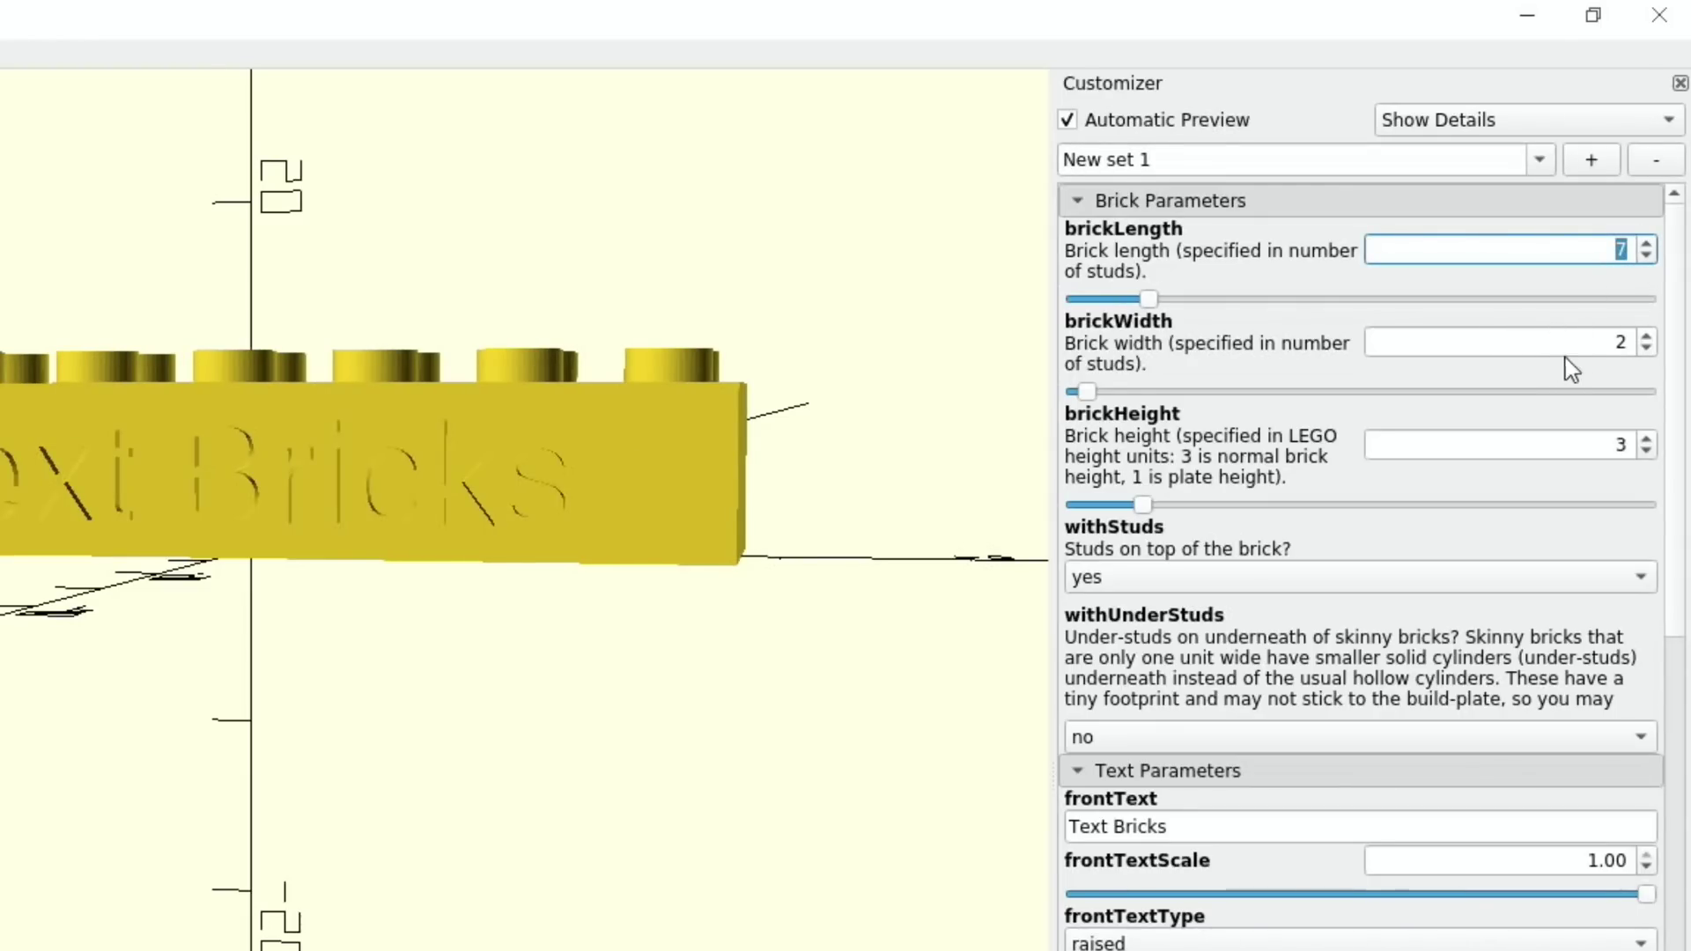
{"action": "left_click", "coordinate": [1647, 350]}
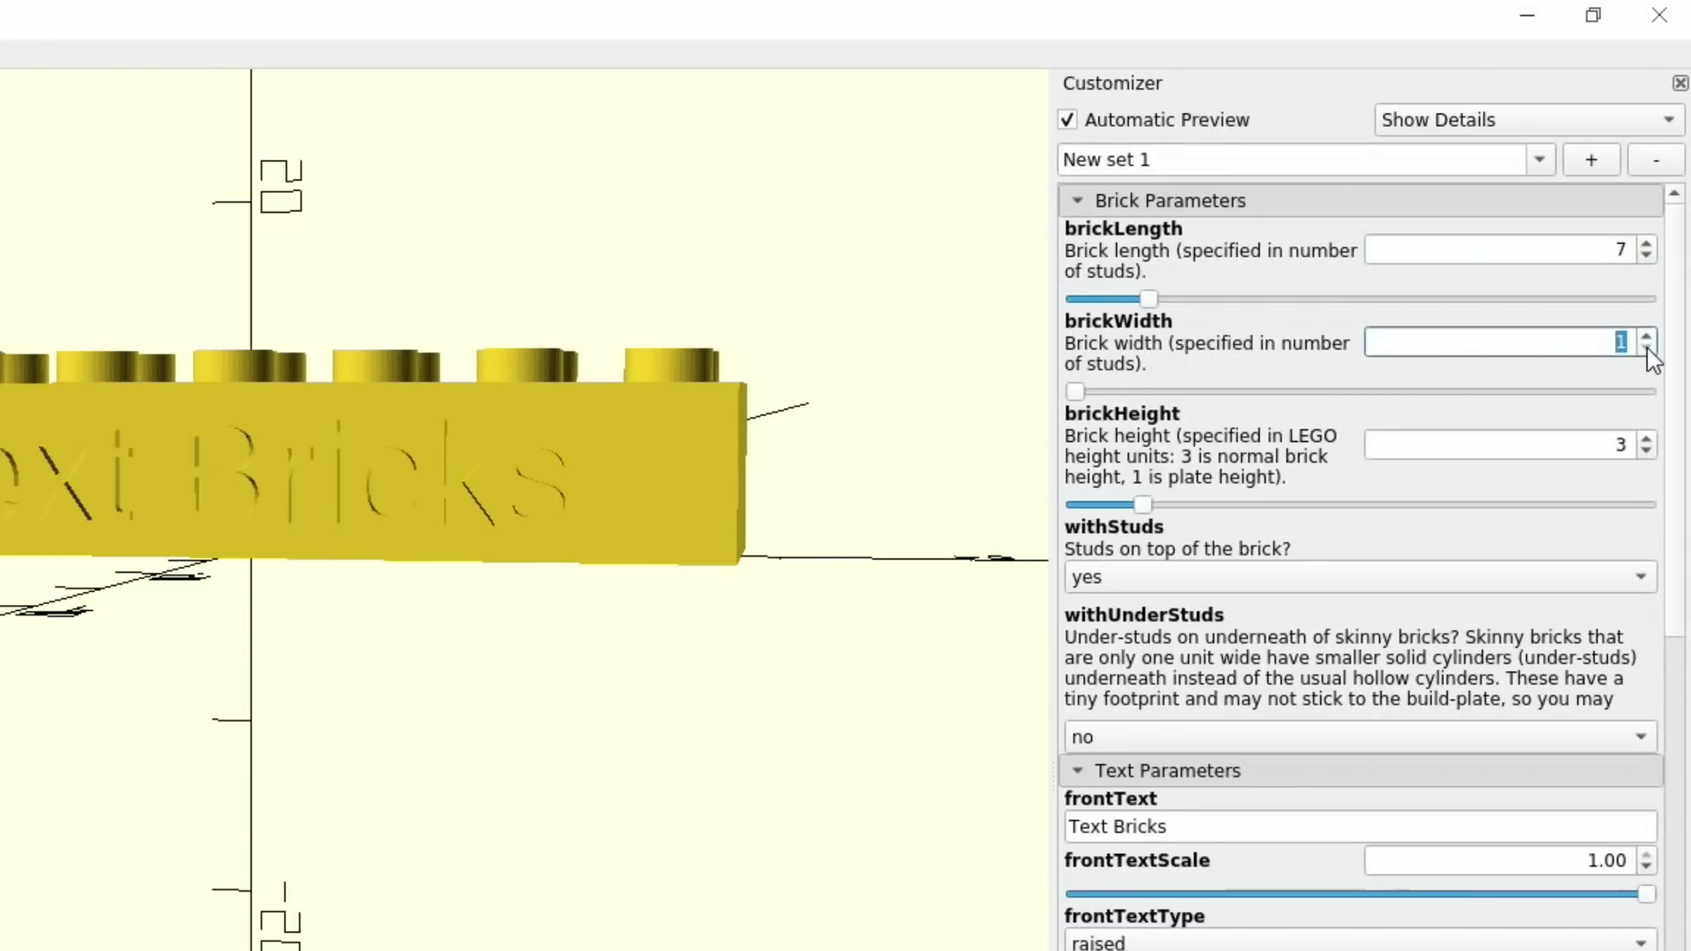
{"action": "left_click_drag", "start_coordinate": [737, 390], "coordinate": [708, 412]}
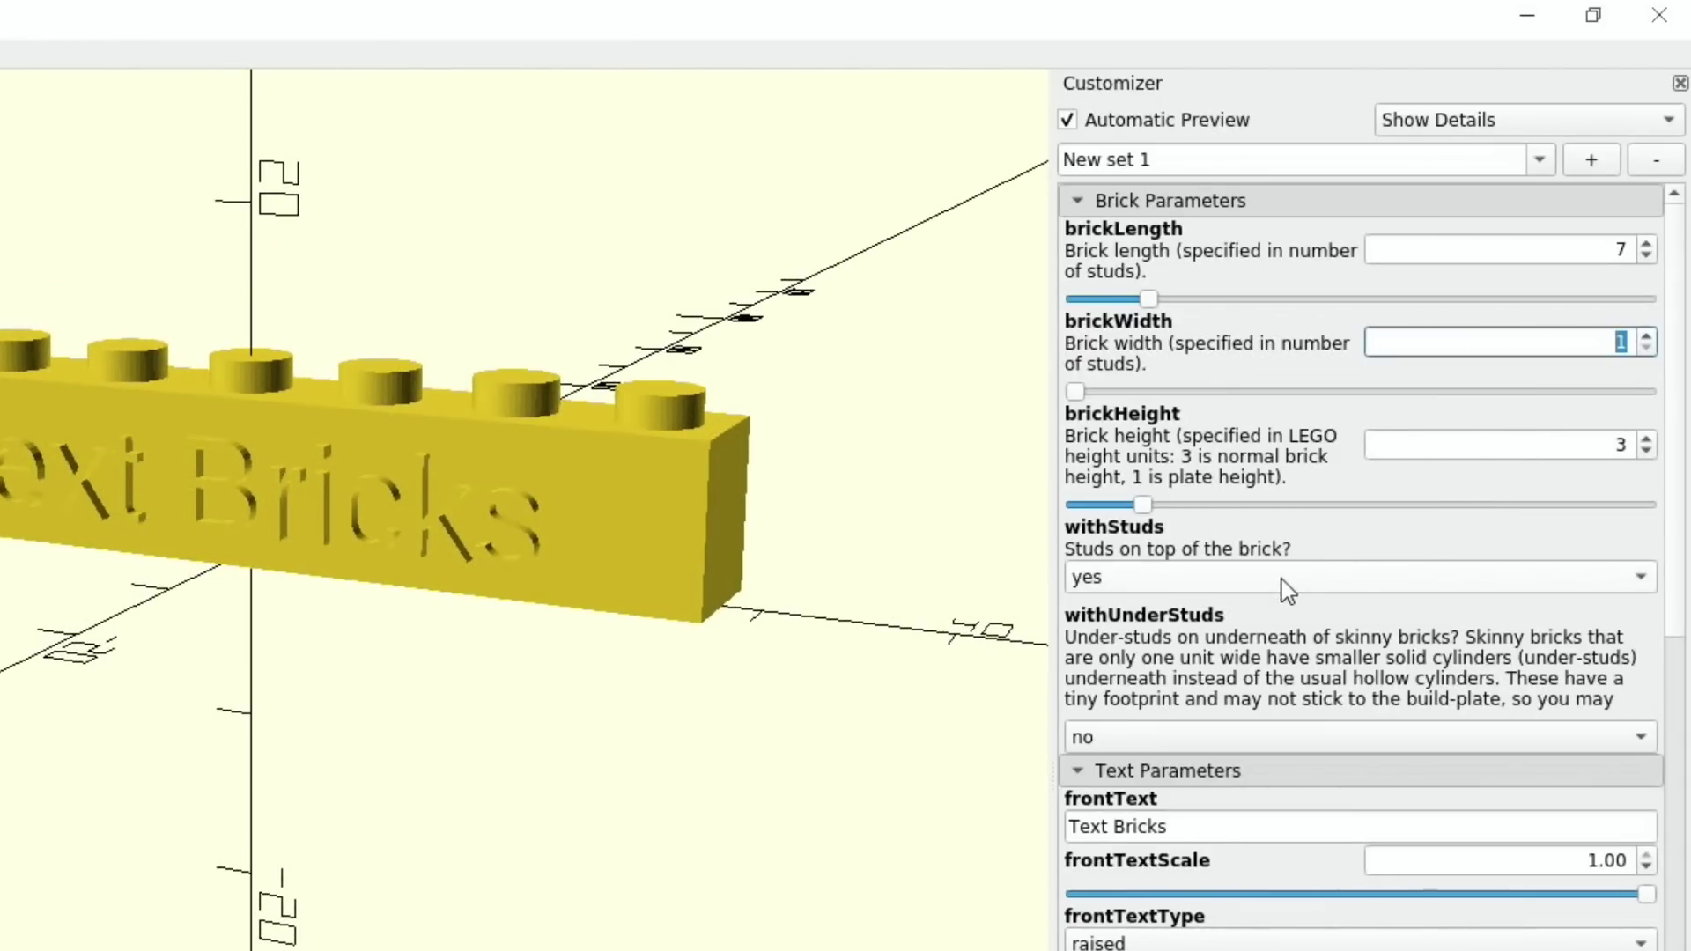
- Replace the frontText 'Text Bricks' with 'Leepspvideo' and view the brick's front
{"action": "left_click", "coordinate": [1192, 829]}
{"action": "left_click_drag", "start_coordinate": [1189, 828], "coordinate": [1046, 821]}
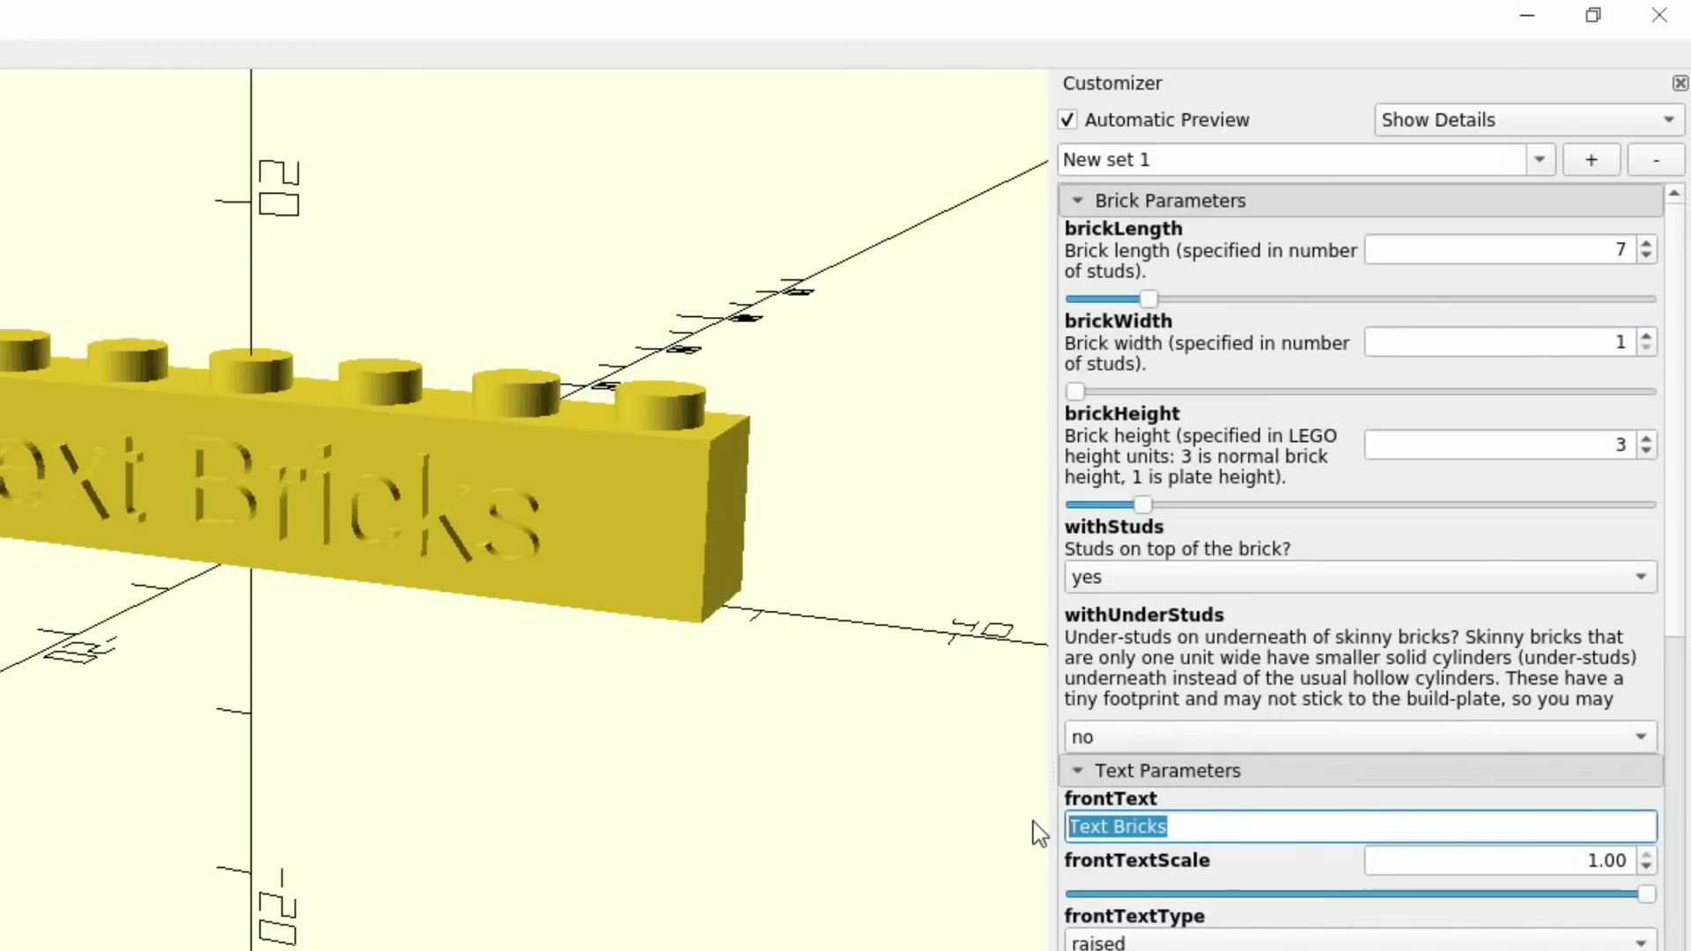
{"action": "type", "text": "Leepsp"}
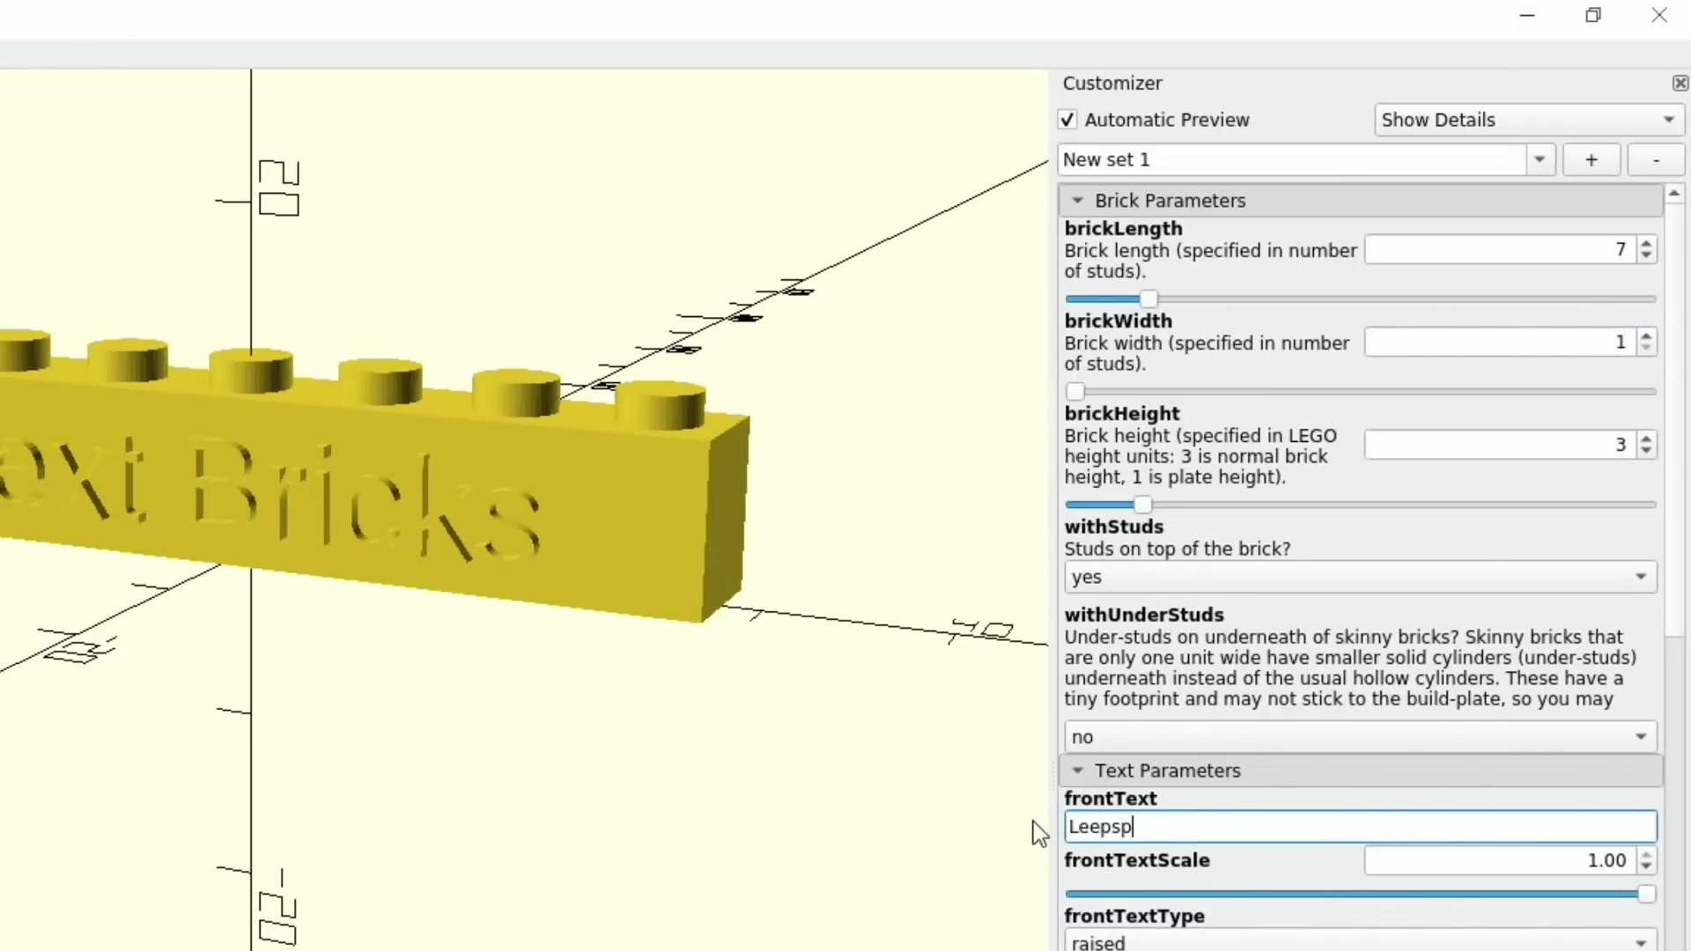
{"action": "type", "text": "video"}
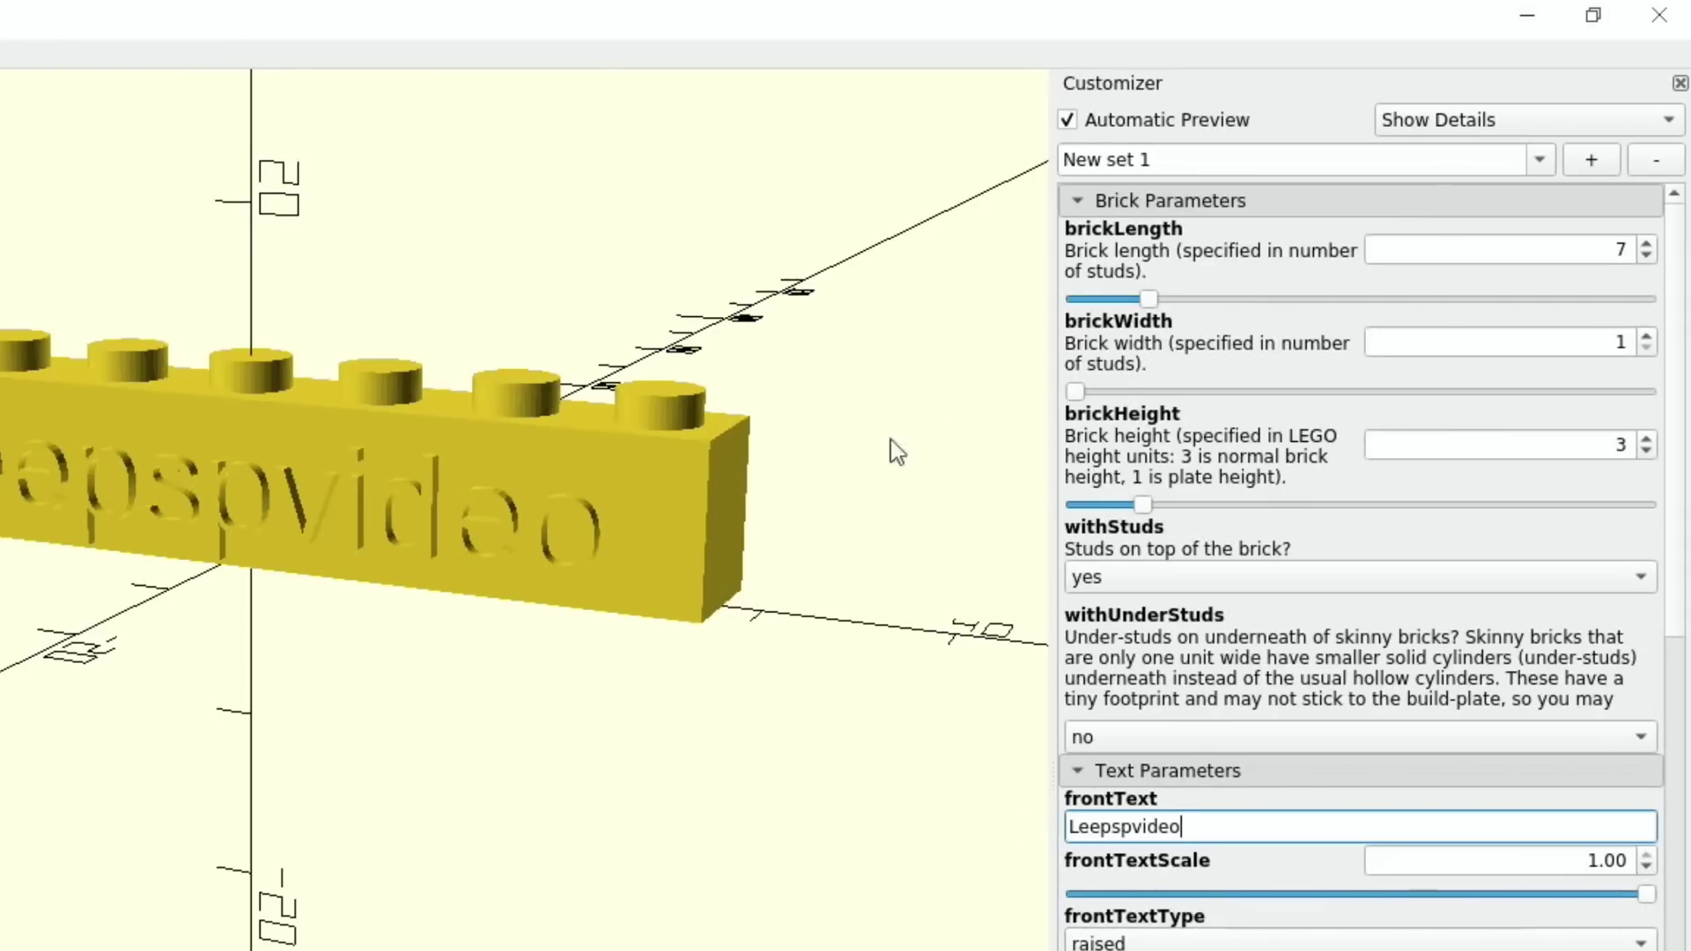
{"action": "left_click_drag", "start_coordinate": [722, 509], "coordinate": [812, 421]}
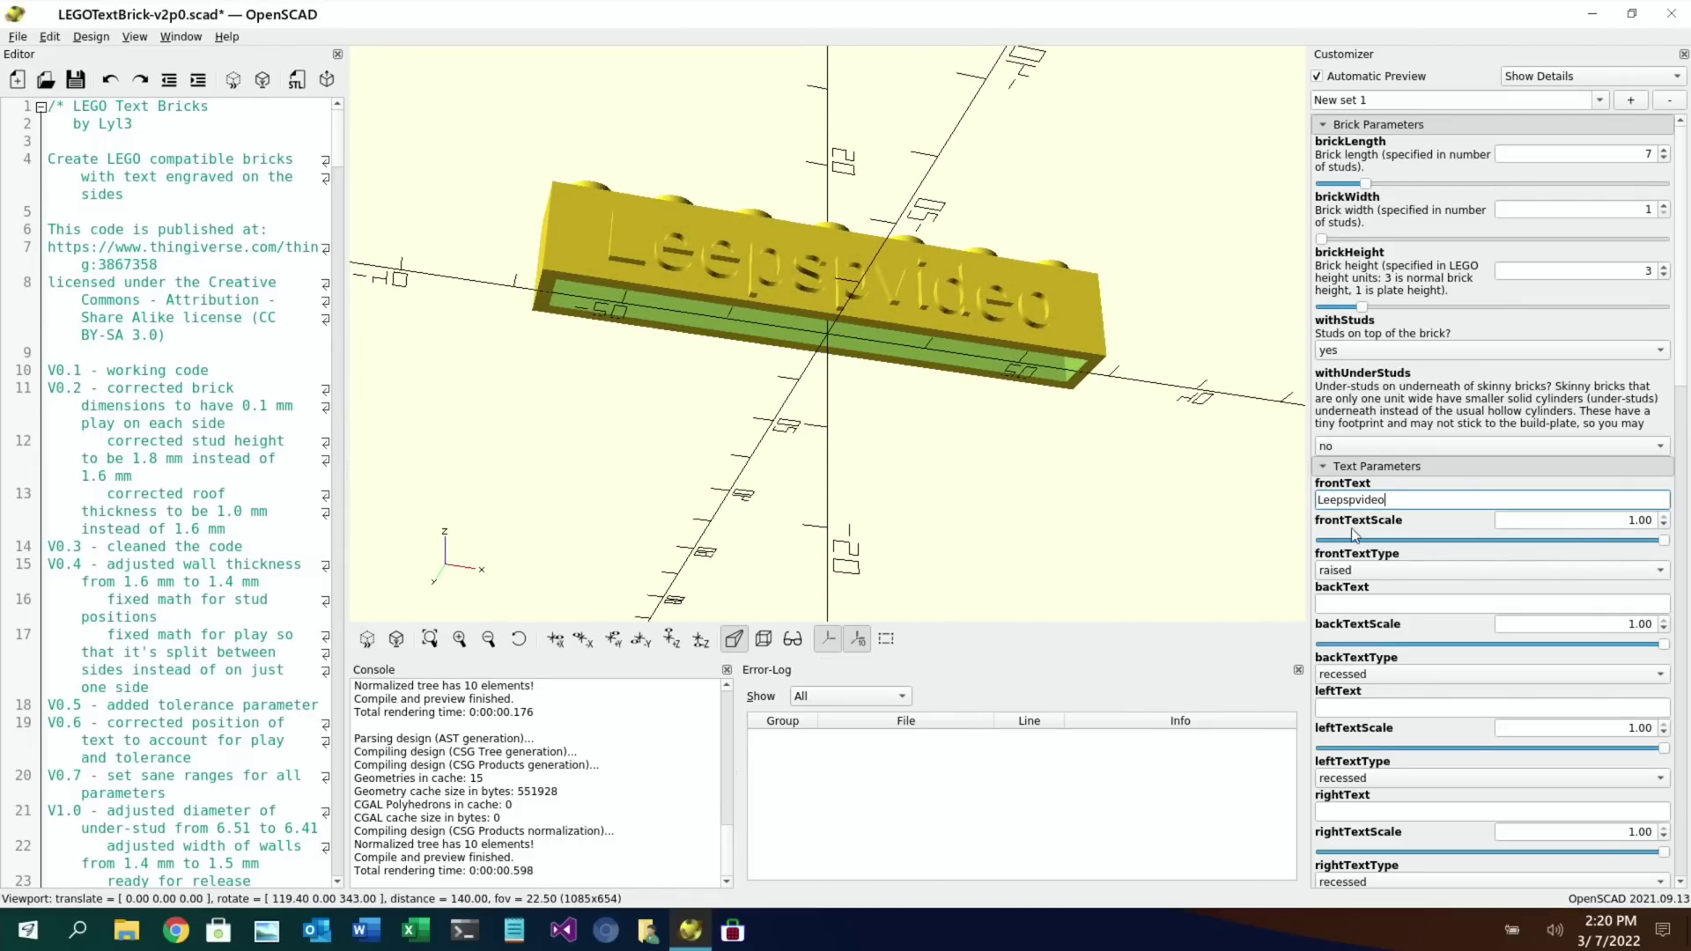
- Set frontTextType to recessed and run a full Design > Render (F6) of the brick
{"action": "left_click", "coordinate": [1359, 571]}
{"action": "left_click", "coordinate": [1360, 571]}
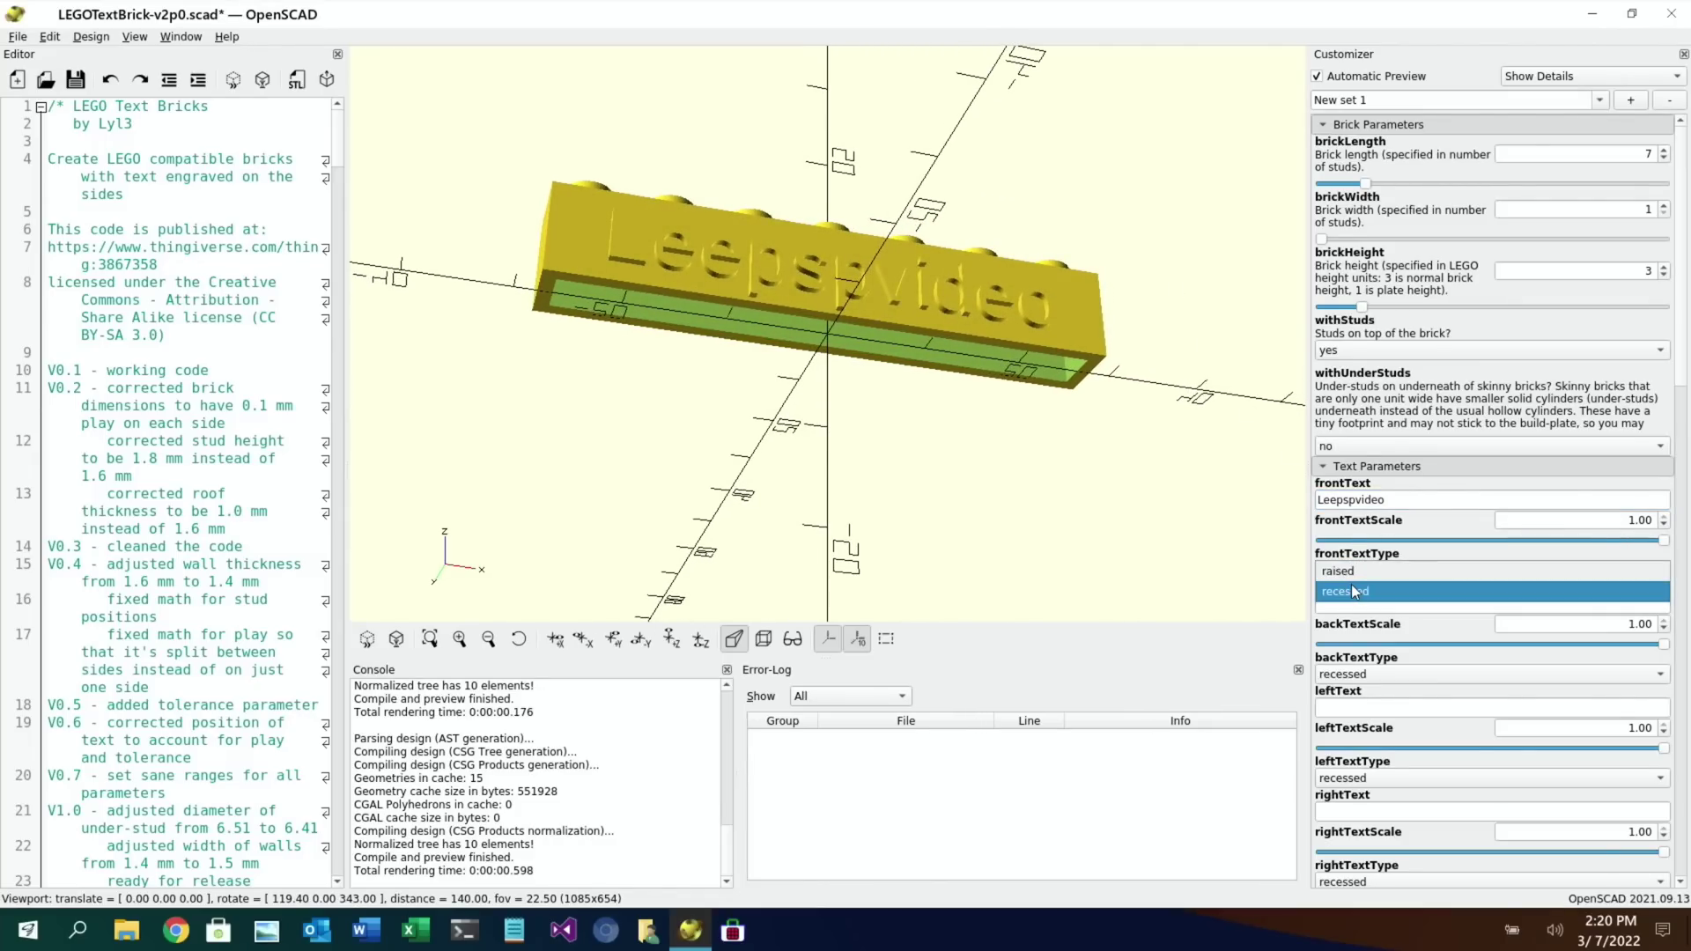
{"action": "left_click", "coordinate": [89, 36]}
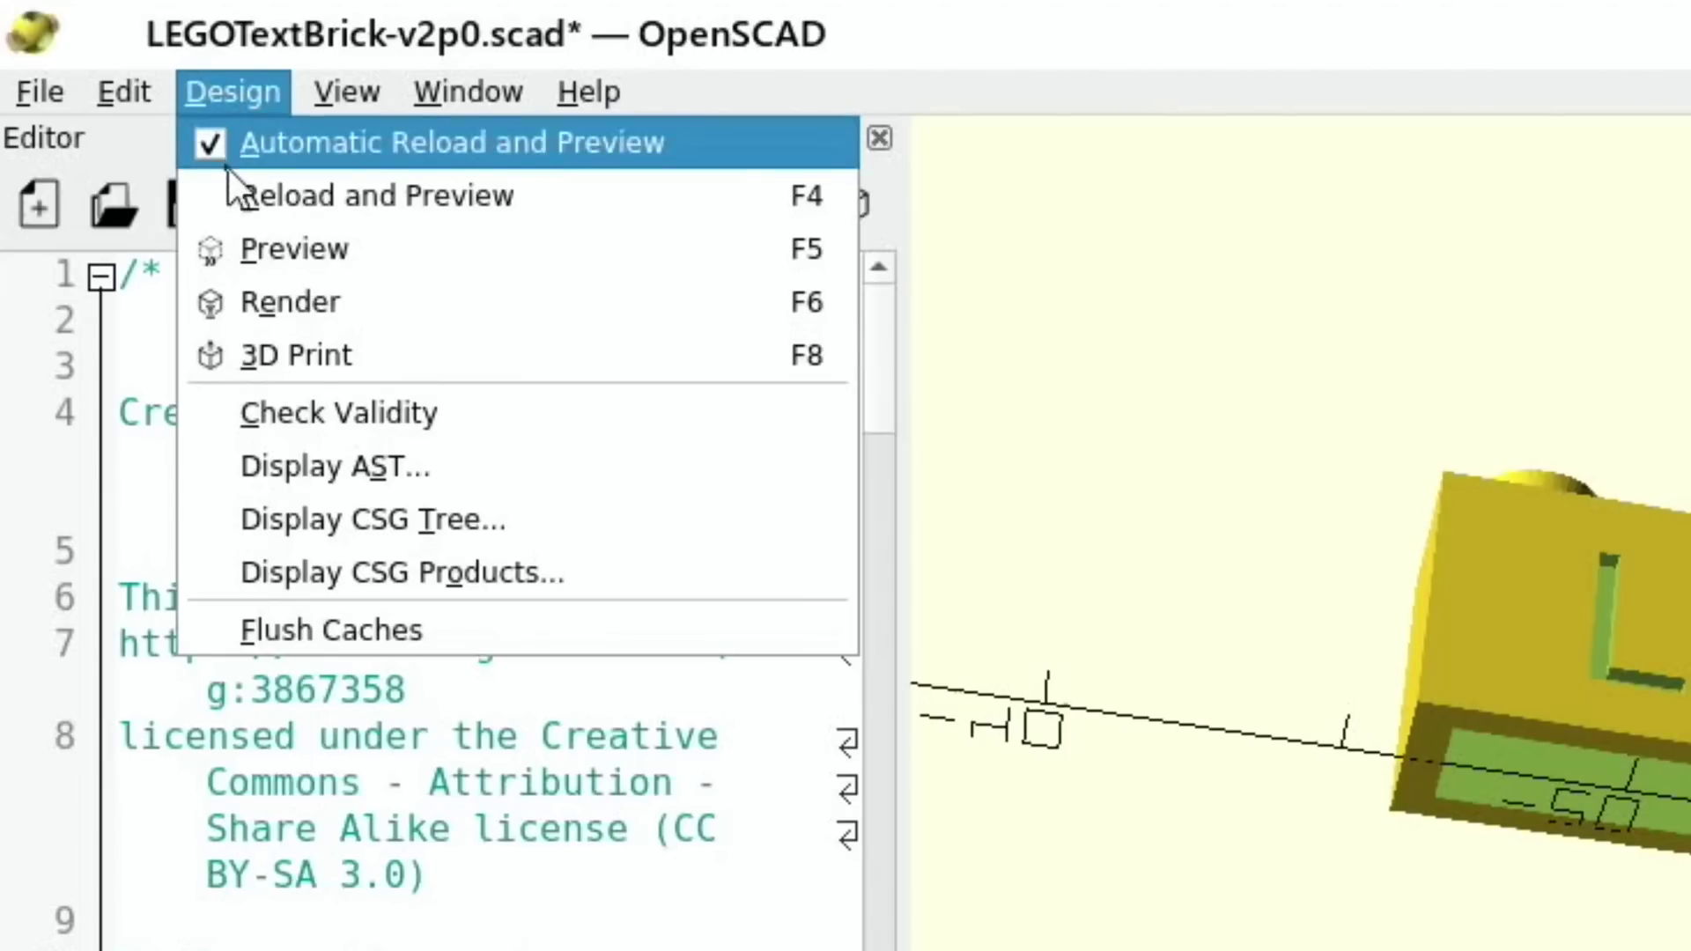
{"action": "left_click", "coordinate": [255, 304]}
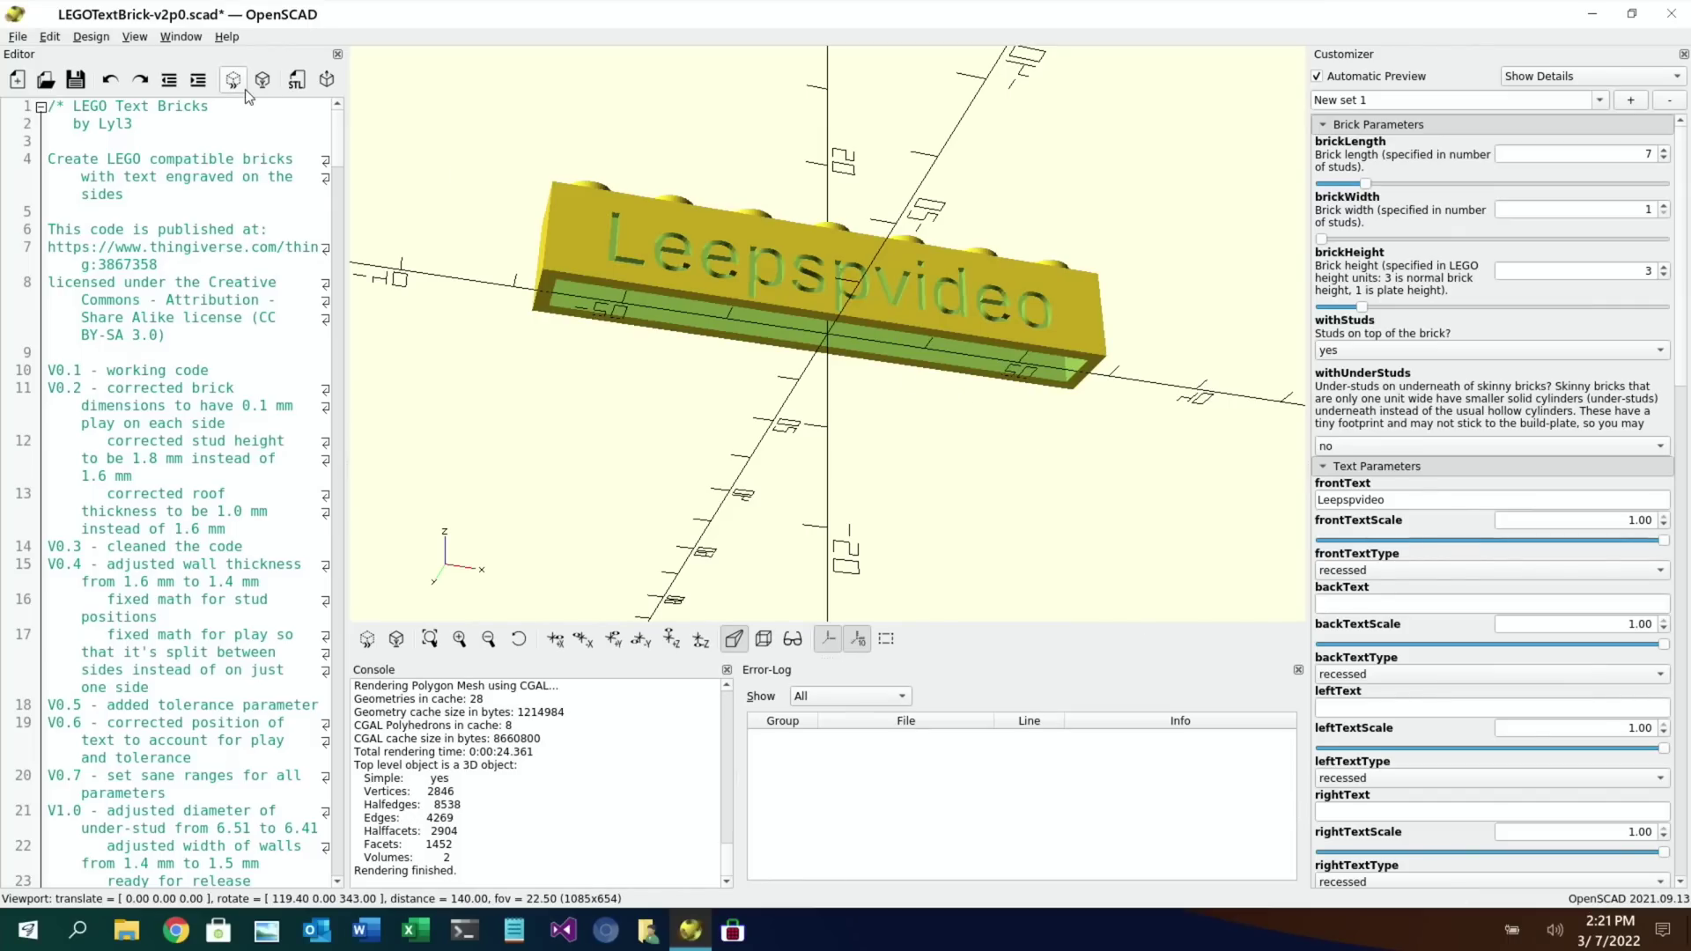
{"action": "left_click", "coordinate": [17, 37]}
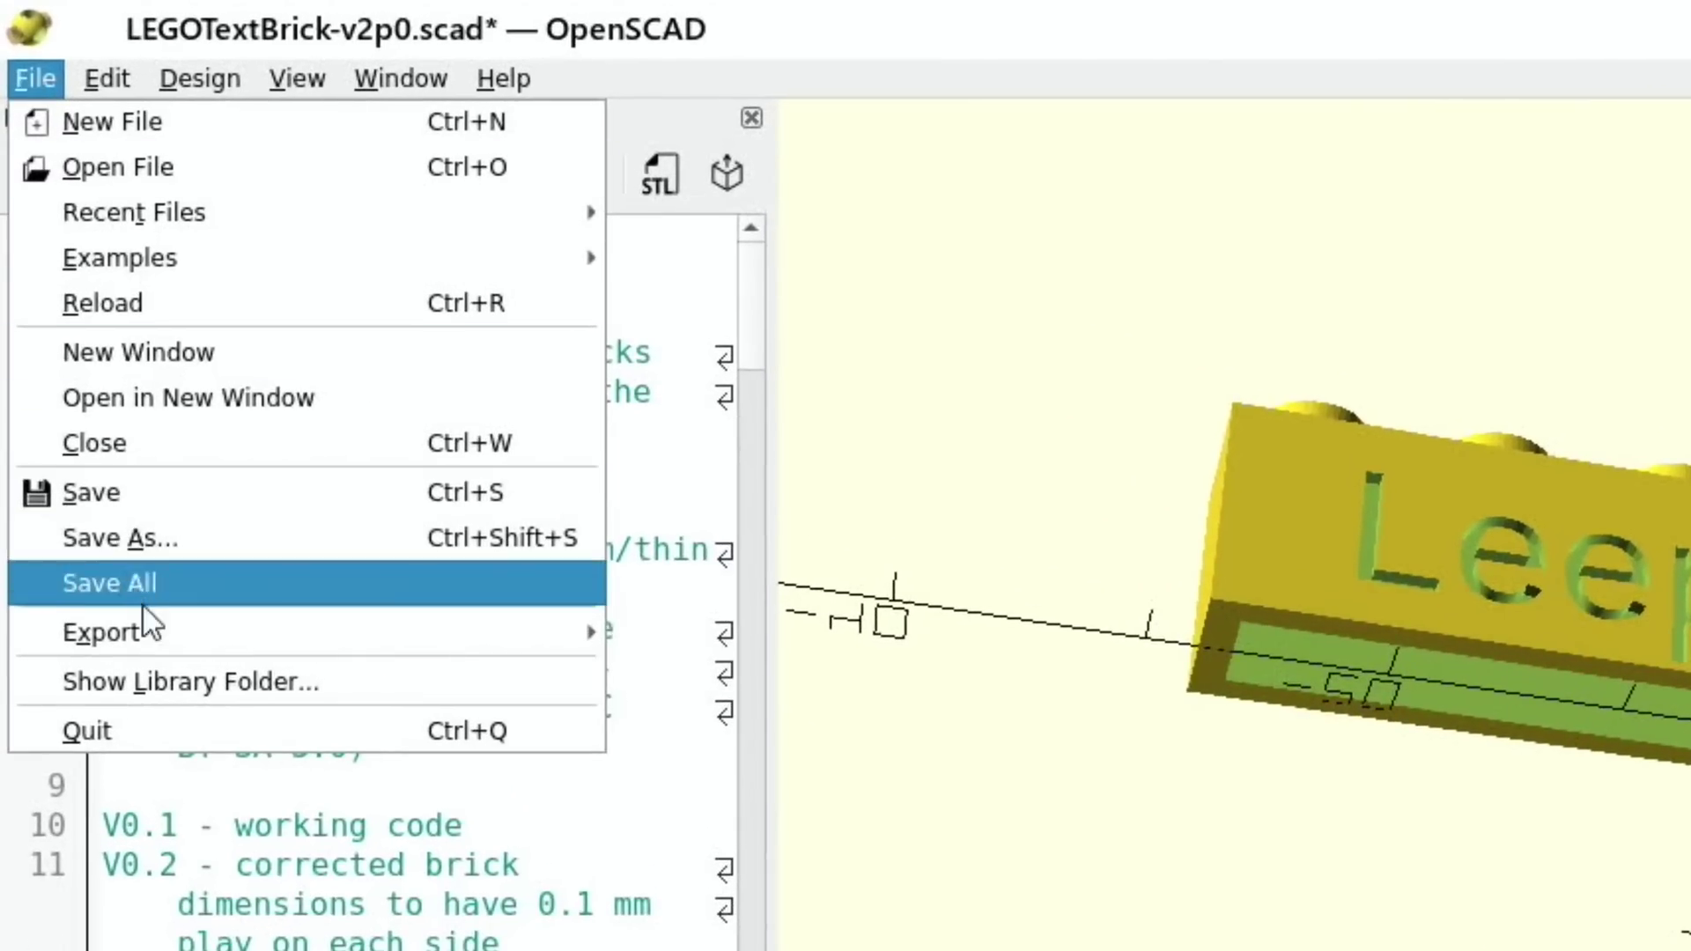
- Export the rendered brick as leepspbrick.stl in Downloads, then close OpenSCAD
{"action": "mouse_move", "coordinate": [73, 286]}
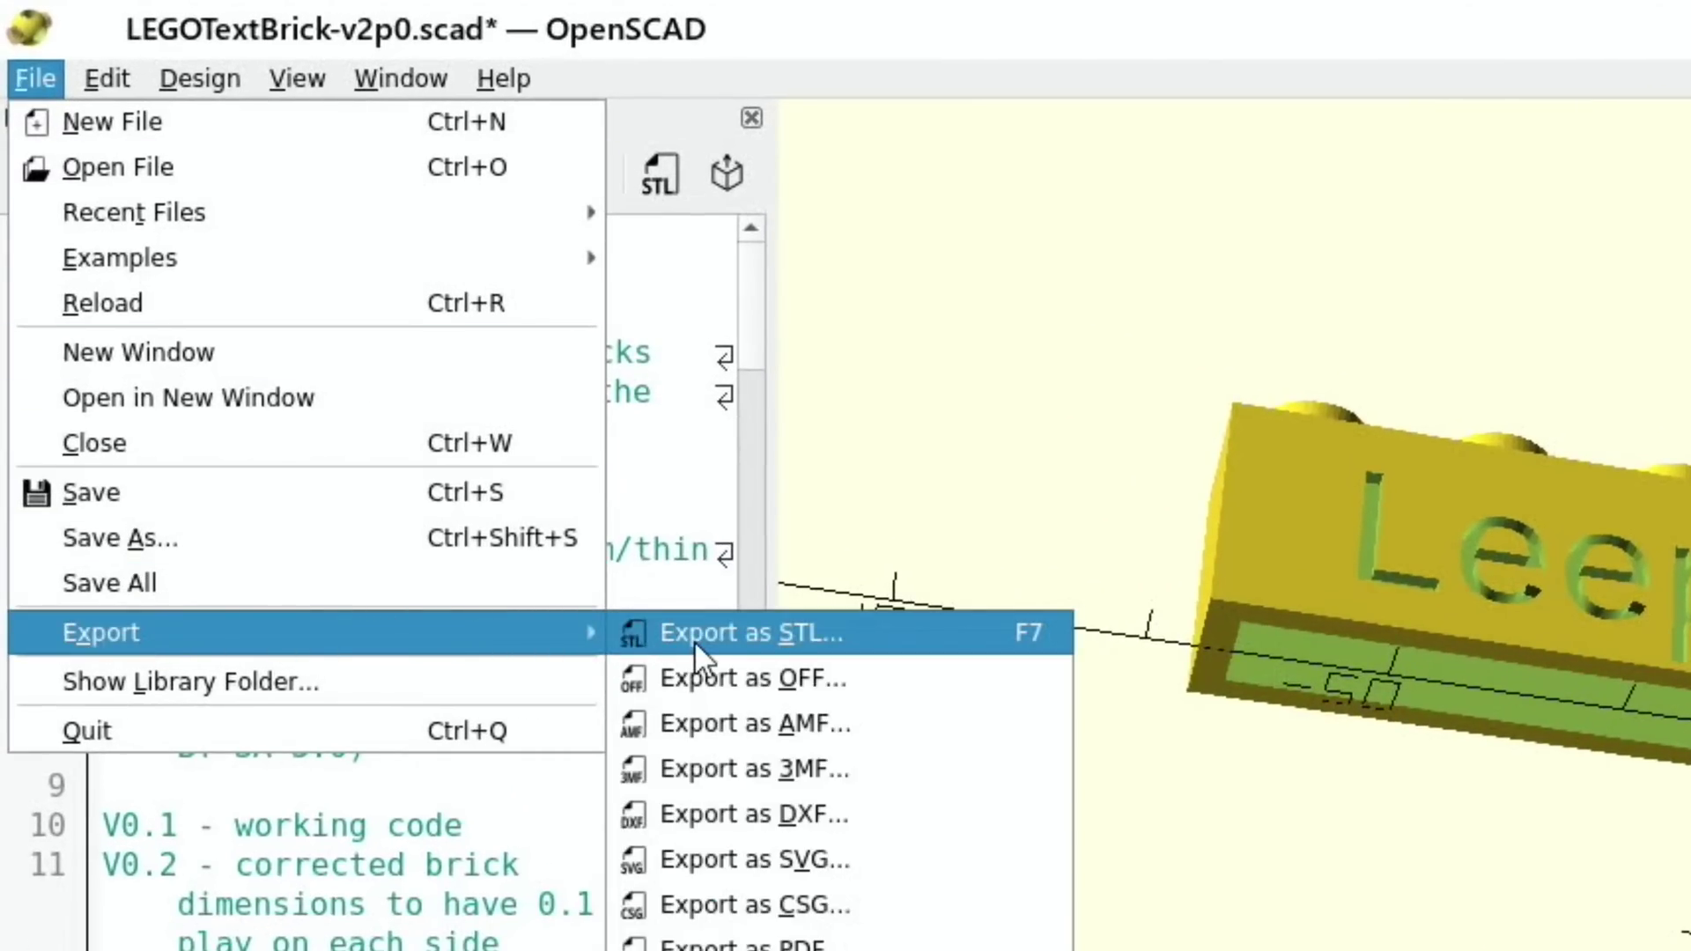
{"action": "left_click", "coordinate": [768, 635]}
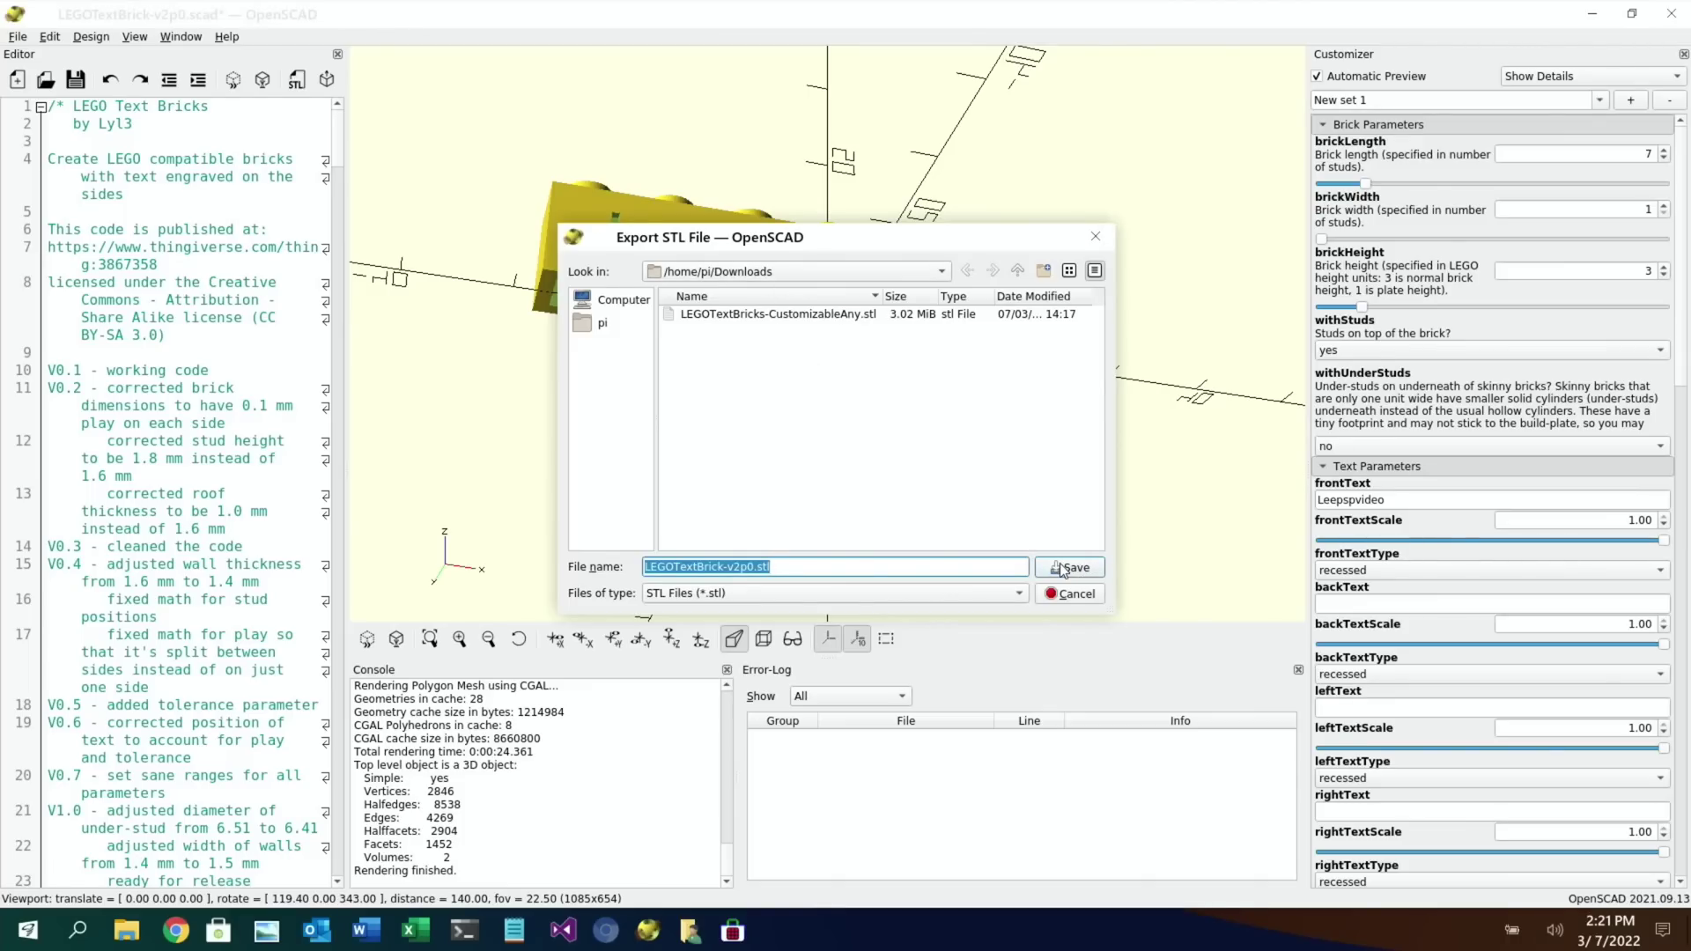
{"action": "type", "text": "leepspbrick.stl"}
{"action": "key", "text": "Left"}
{"action": "key", "text": "Left"}
{"action": "key", "text": "Left"}
{"action": "key", "text": "Left"}
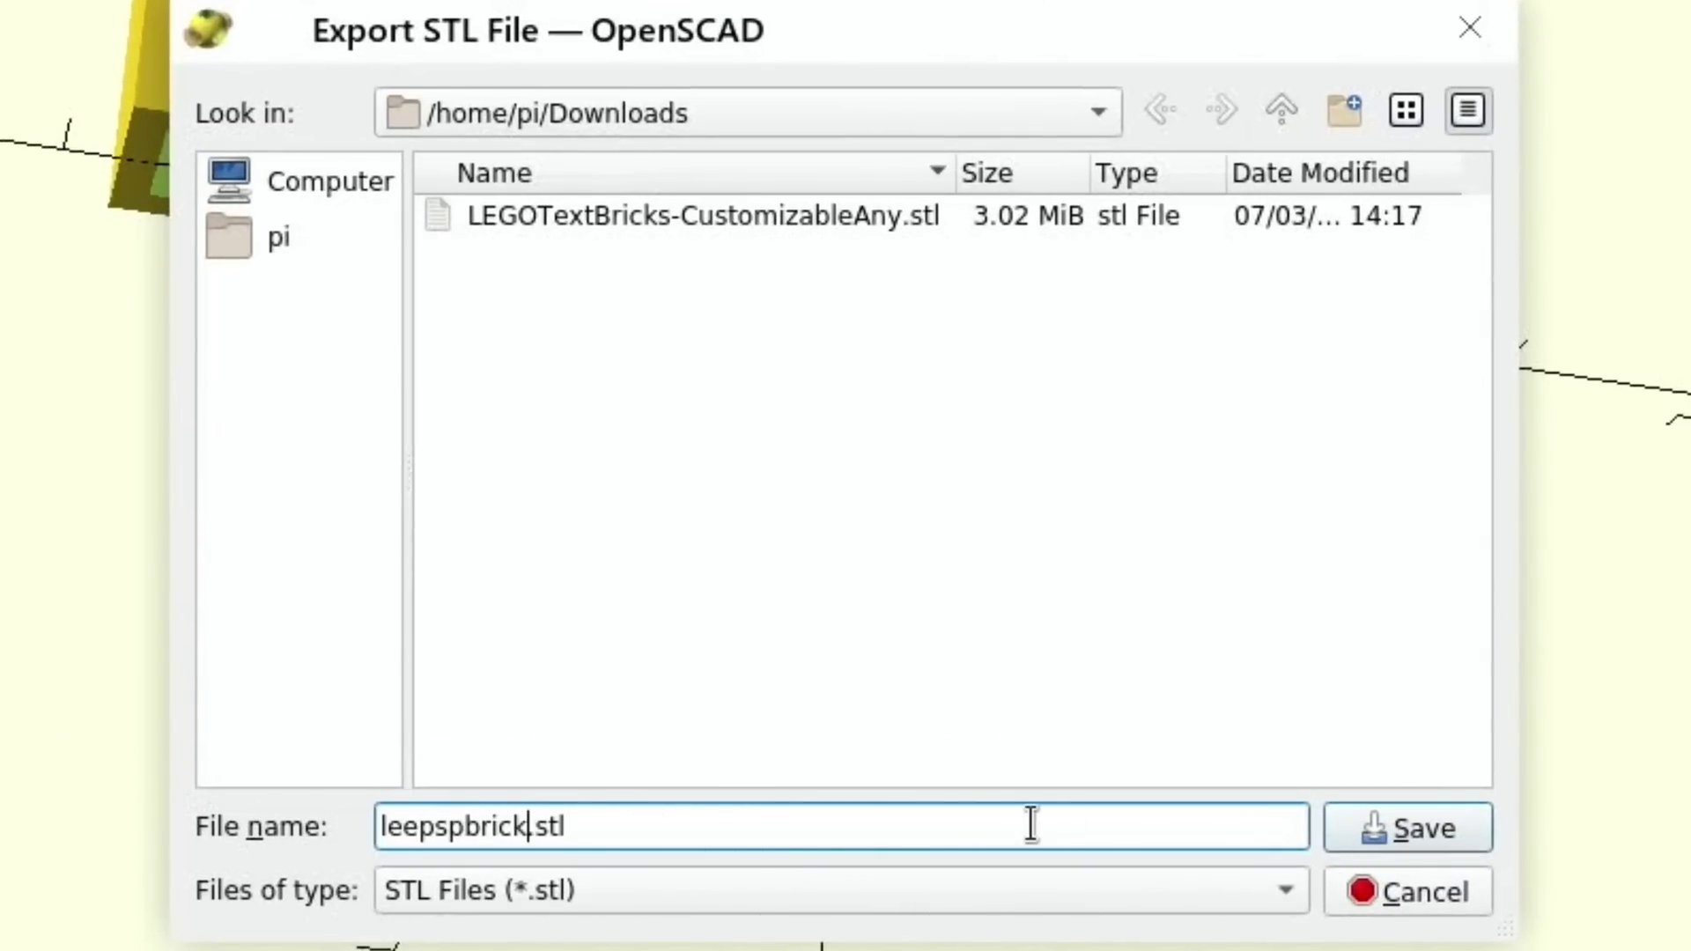
{"action": "left_click", "coordinate": [1407, 829]}
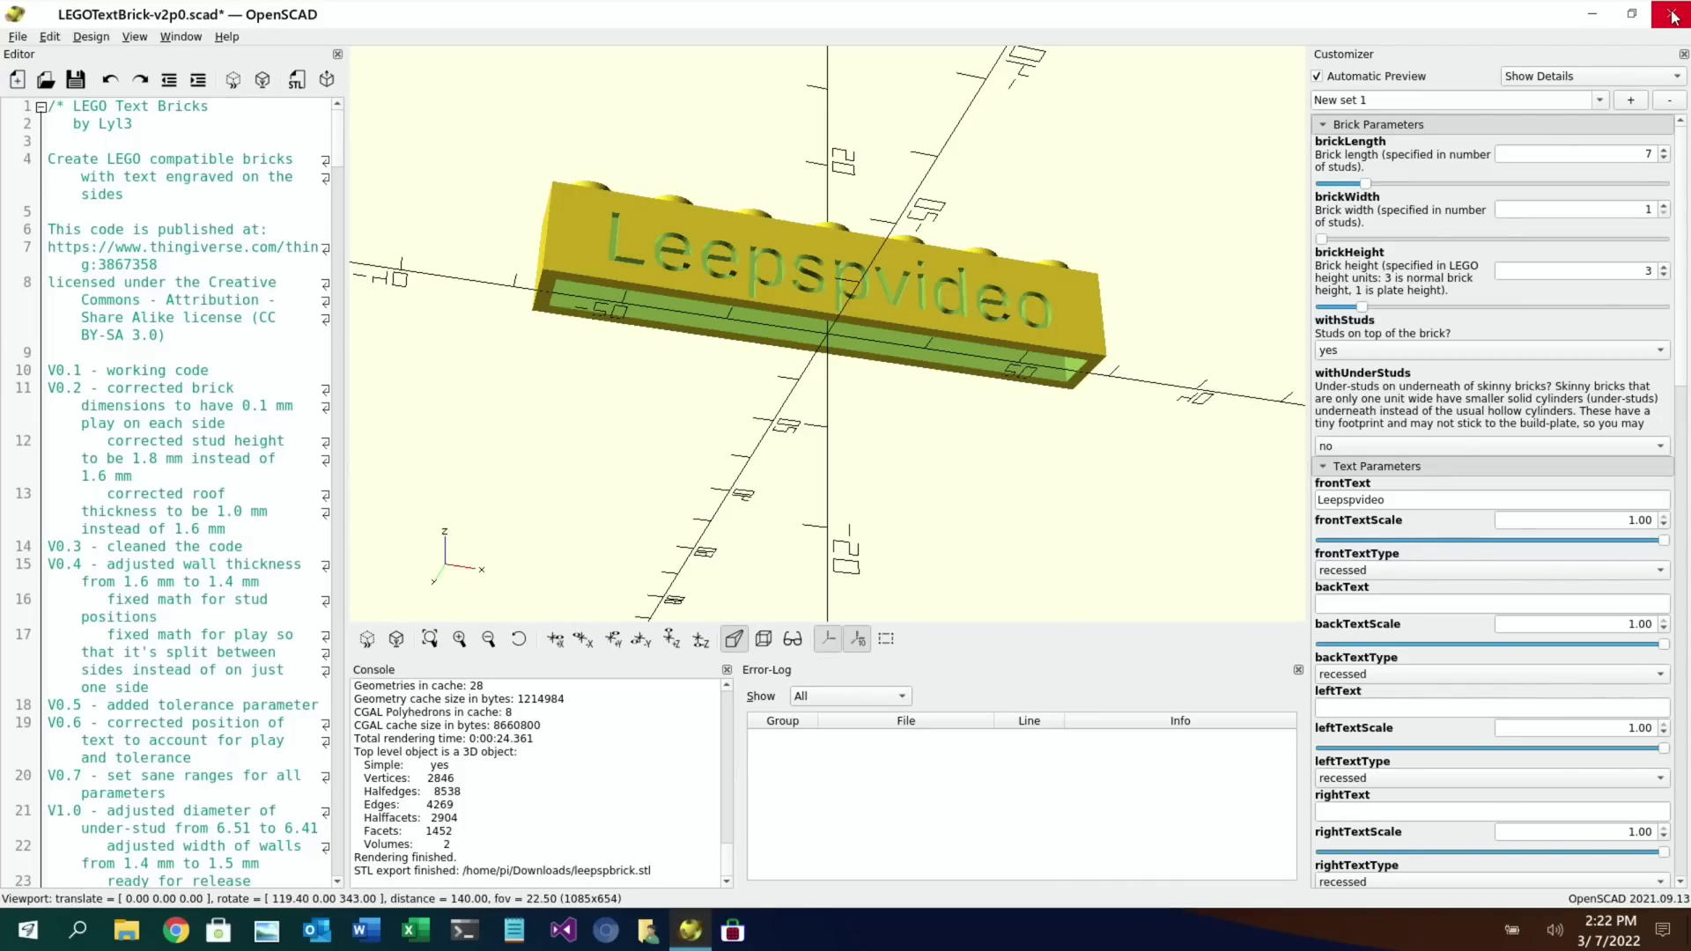
{"action": "left_click", "coordinate": [1672, 15]}
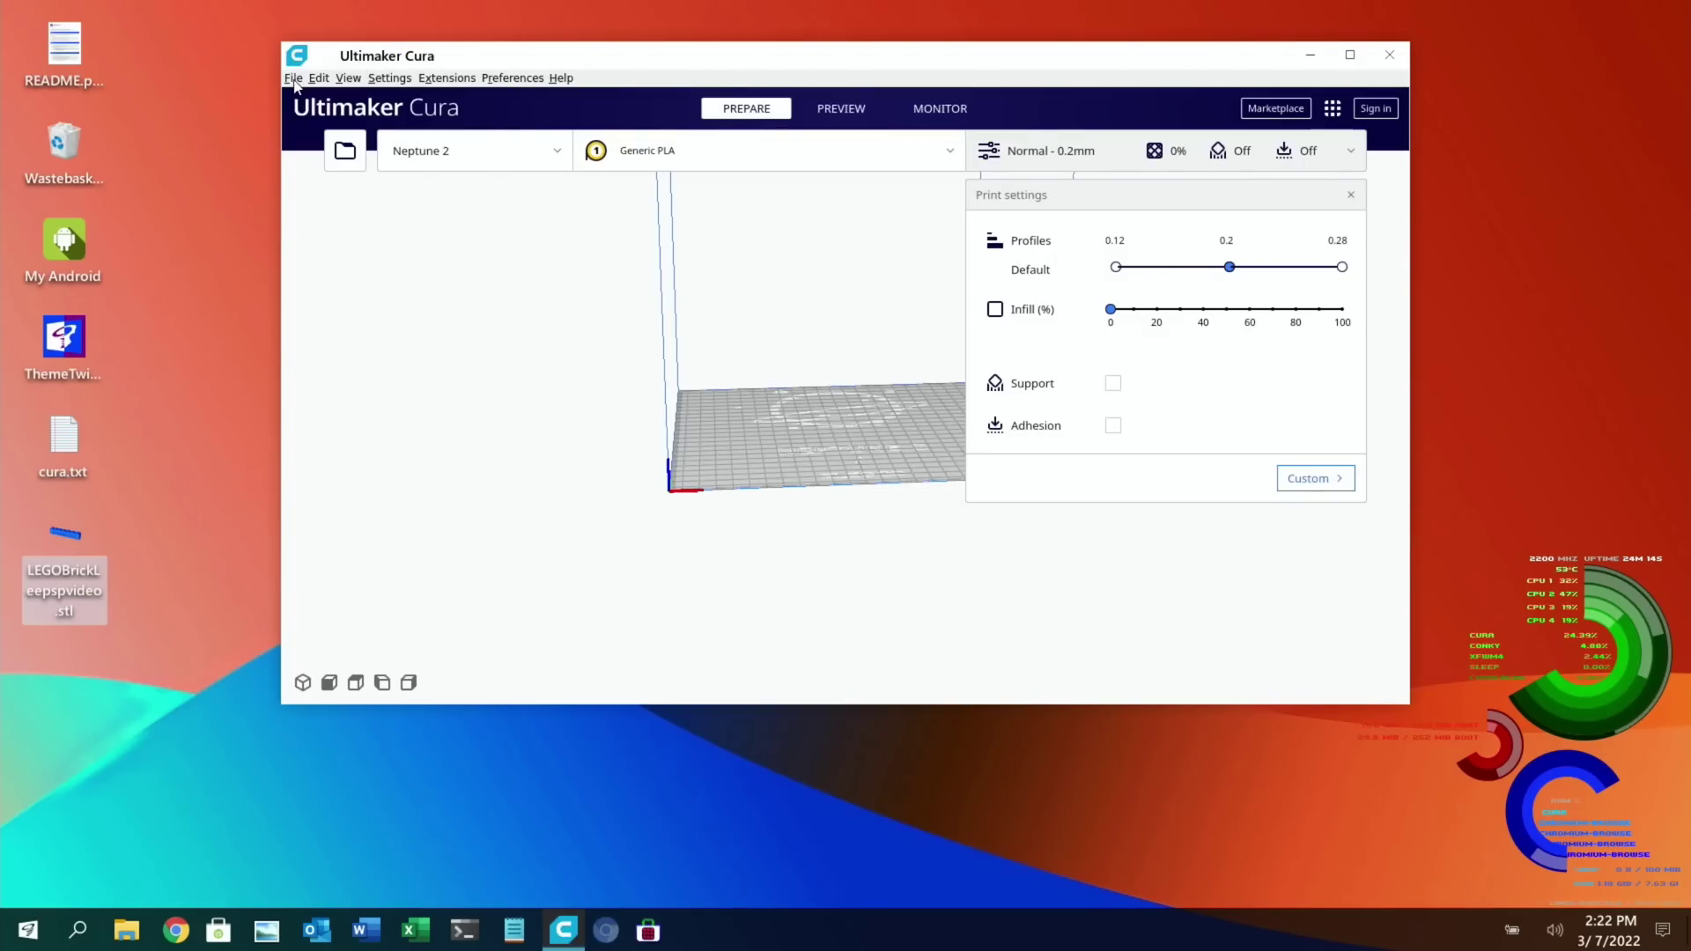
- Load leepspbrick.stl from Downloads onto Cura's build plate
{"action": "left_click", "coordinate": [294, 78]}
{"action": "left_click", "coordinate": [310, 118]}
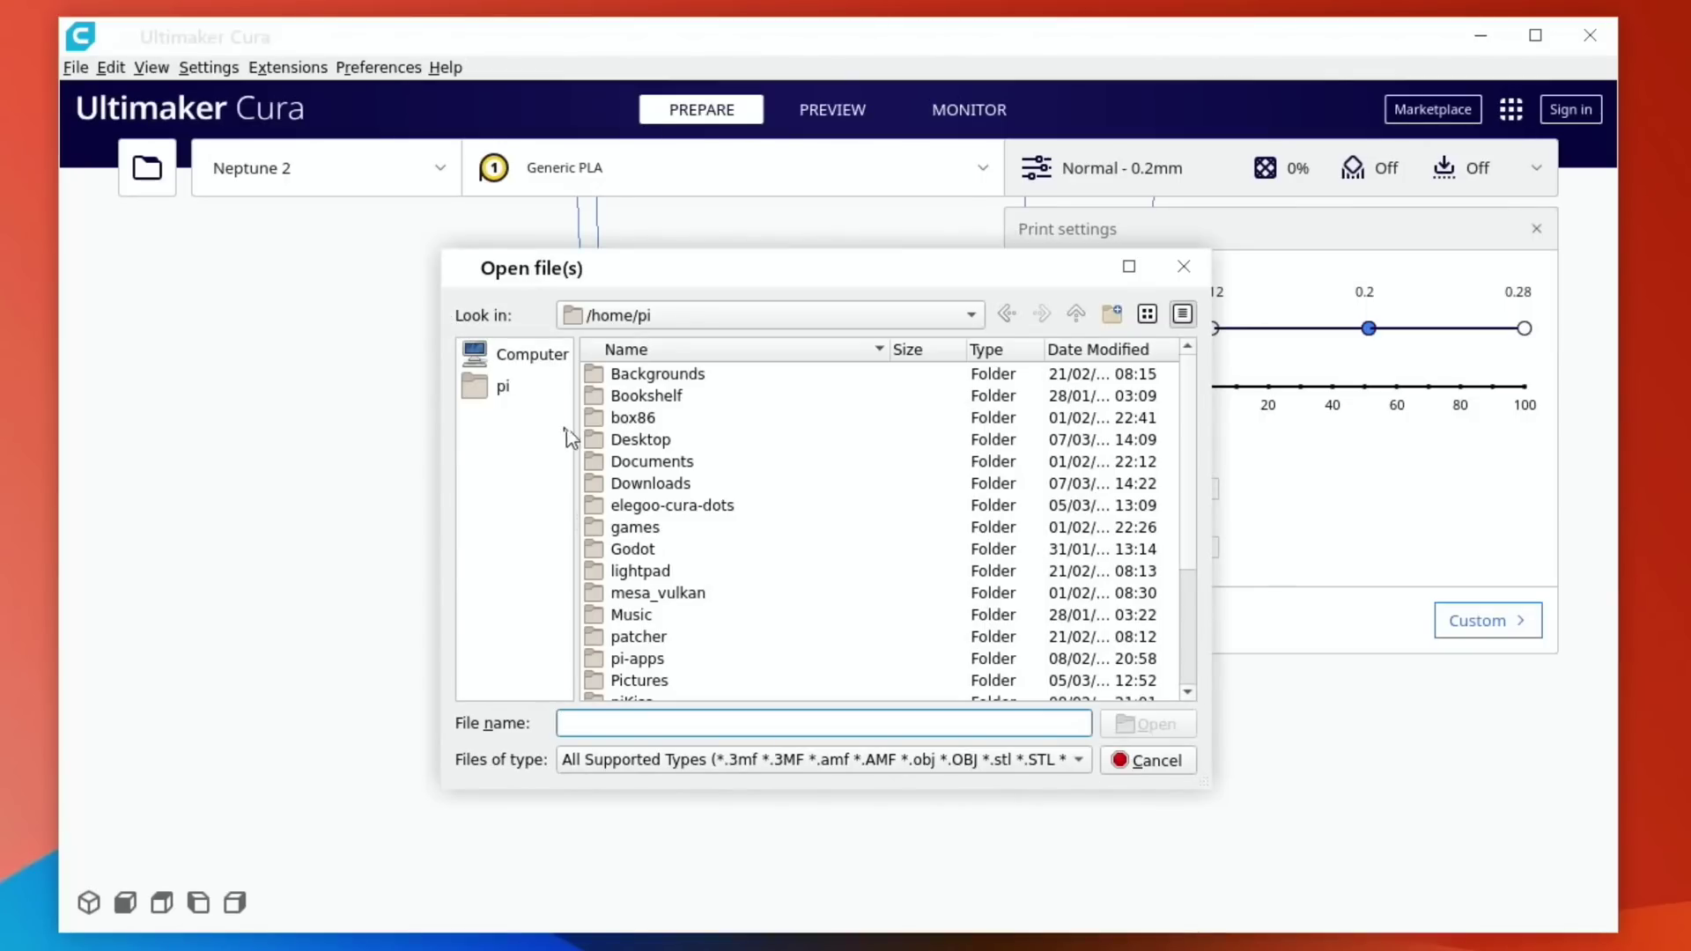
{"action": "double_click", "coordinate": [624, 484]}
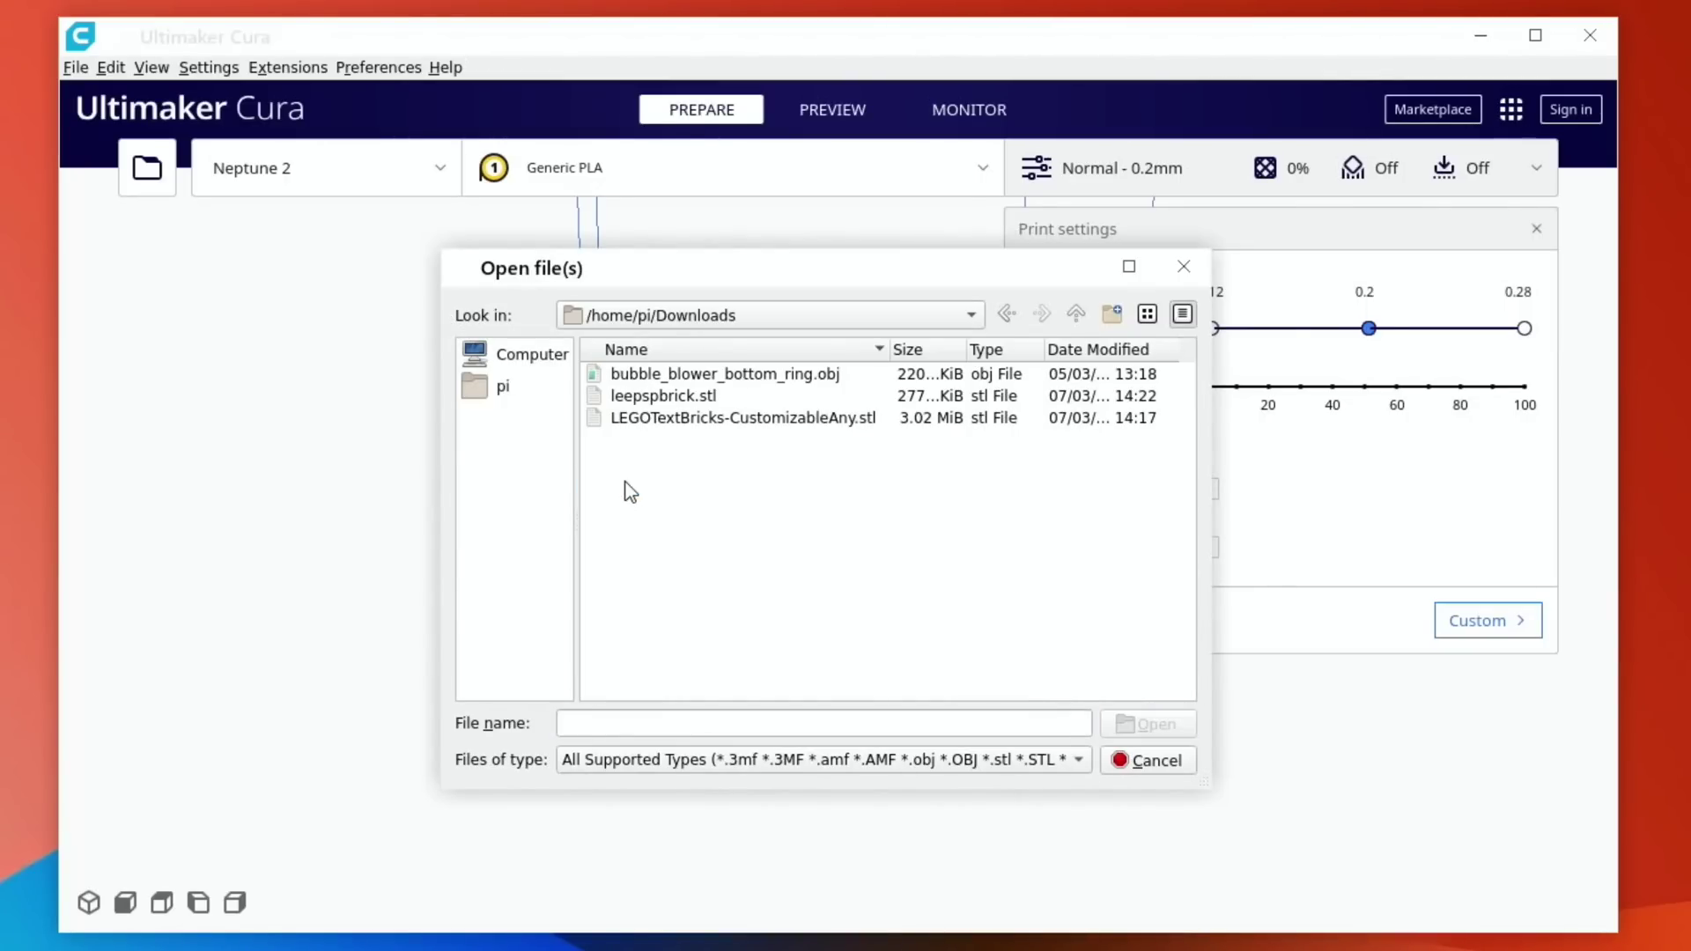
{"action": "double_click", "coordinate": [652, 395]}
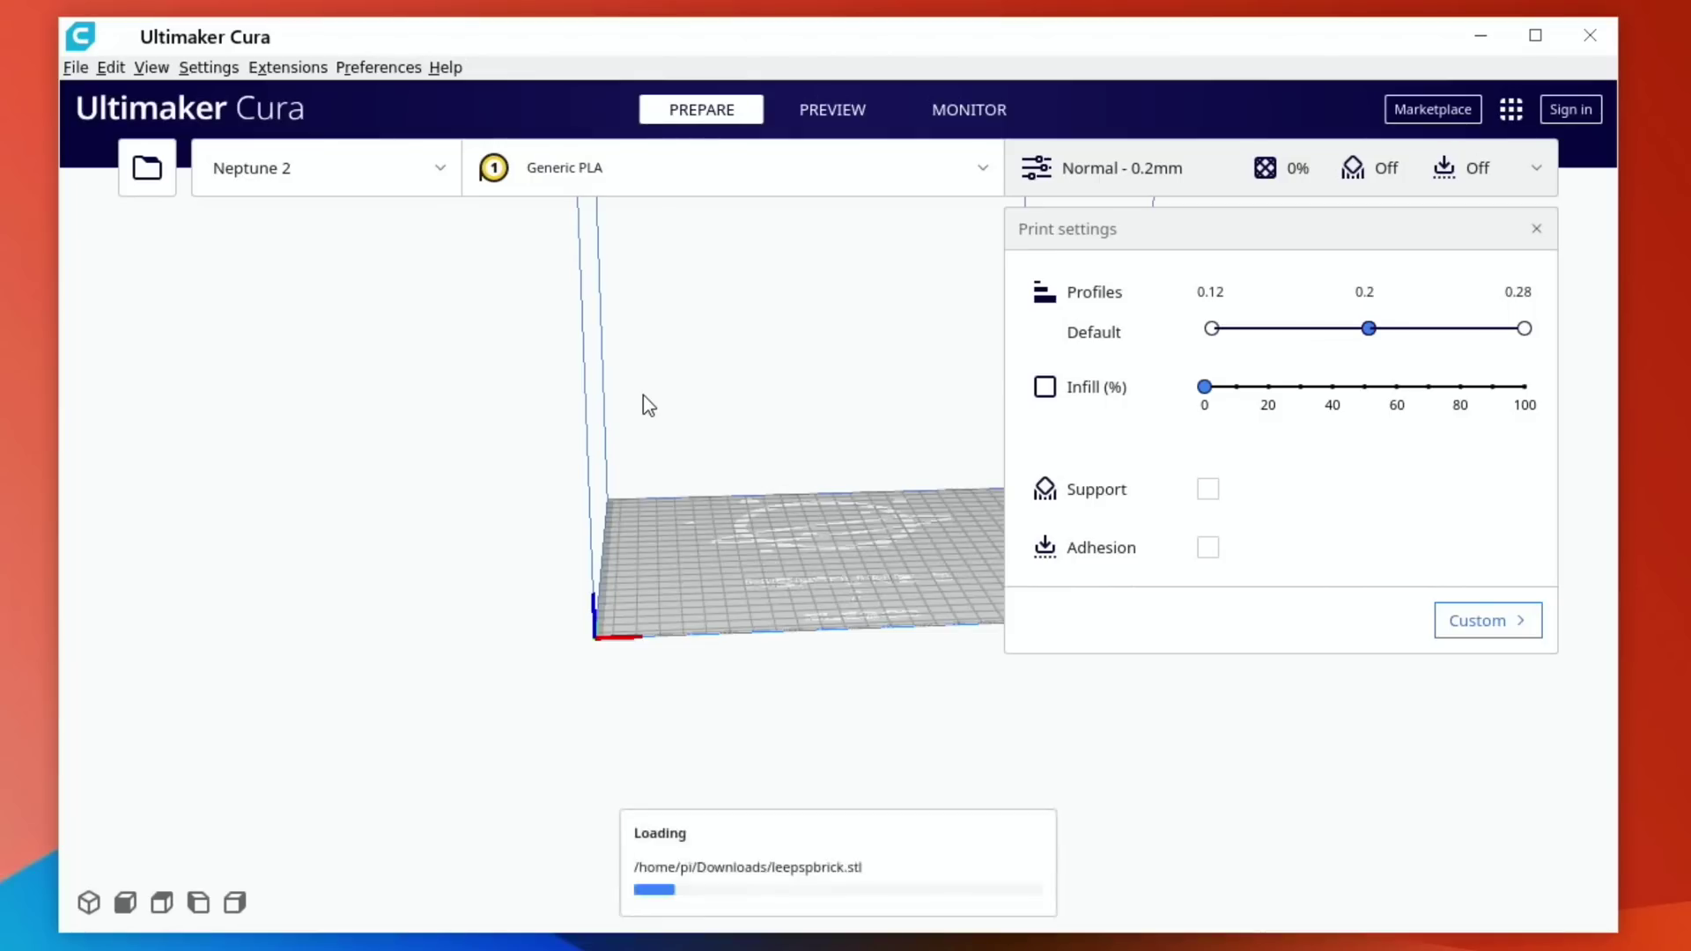
- Slice the brick (16 minutes, 2g) and save N2_leepspbrick.gcode to the removable drive
{"action": "left_click", "coordinate": [1279, 874]}
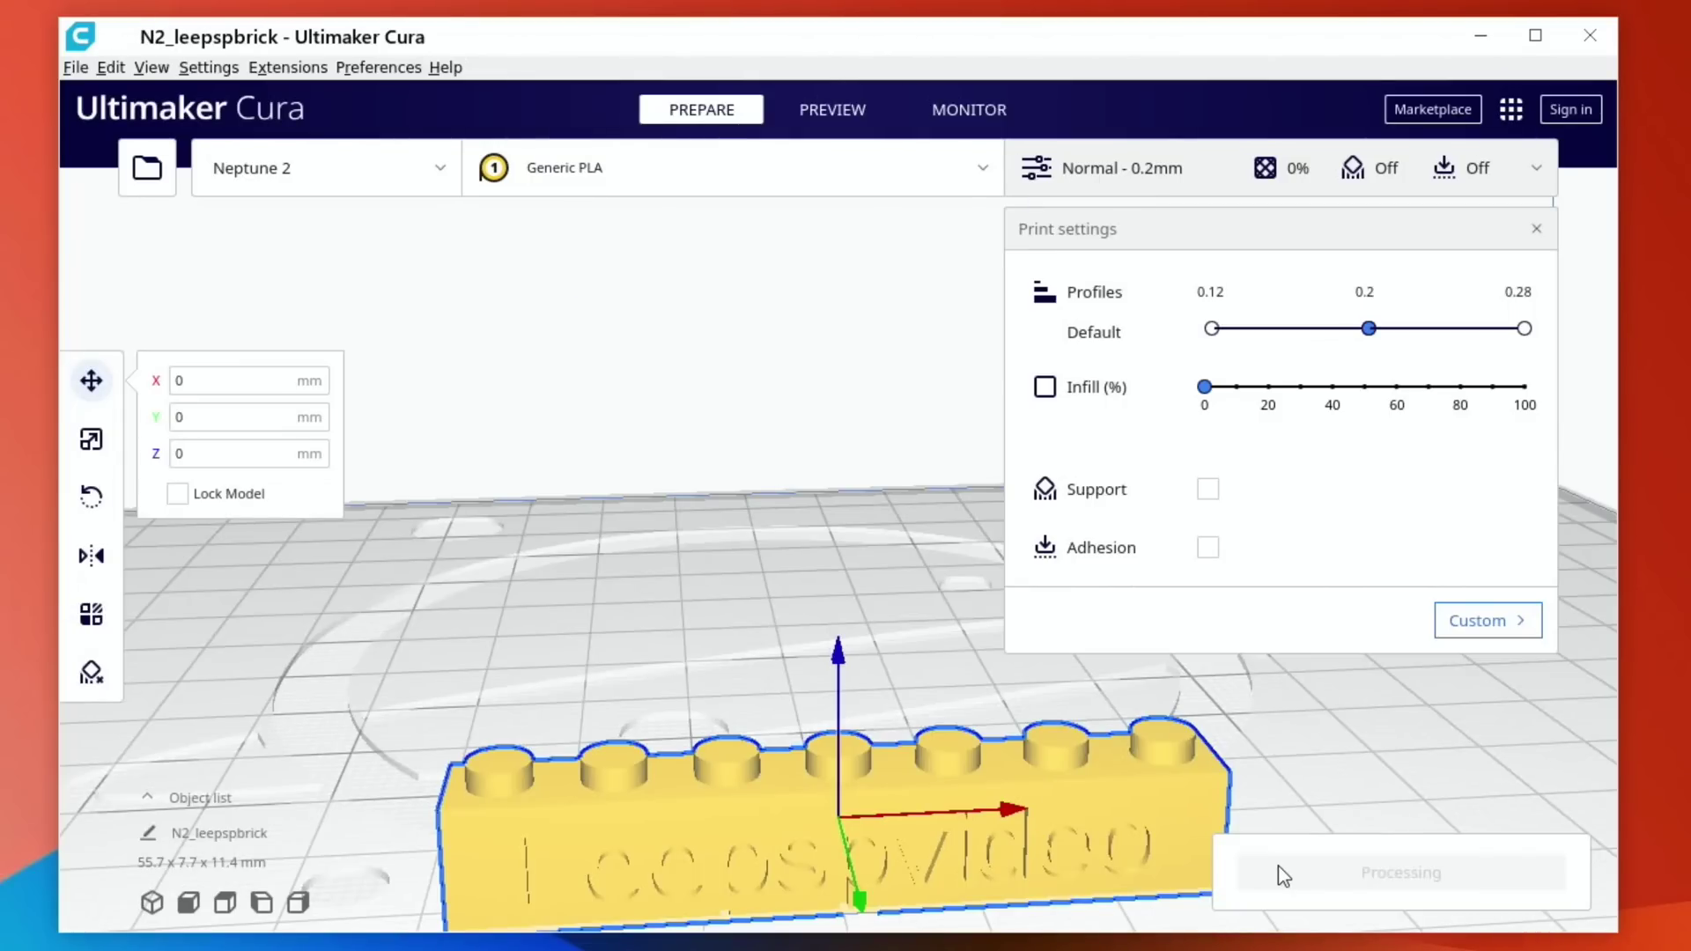
{"action": "scroll", "coordinate": [833, 752], "scroll_direction": "up", "scroll_amount": 6}
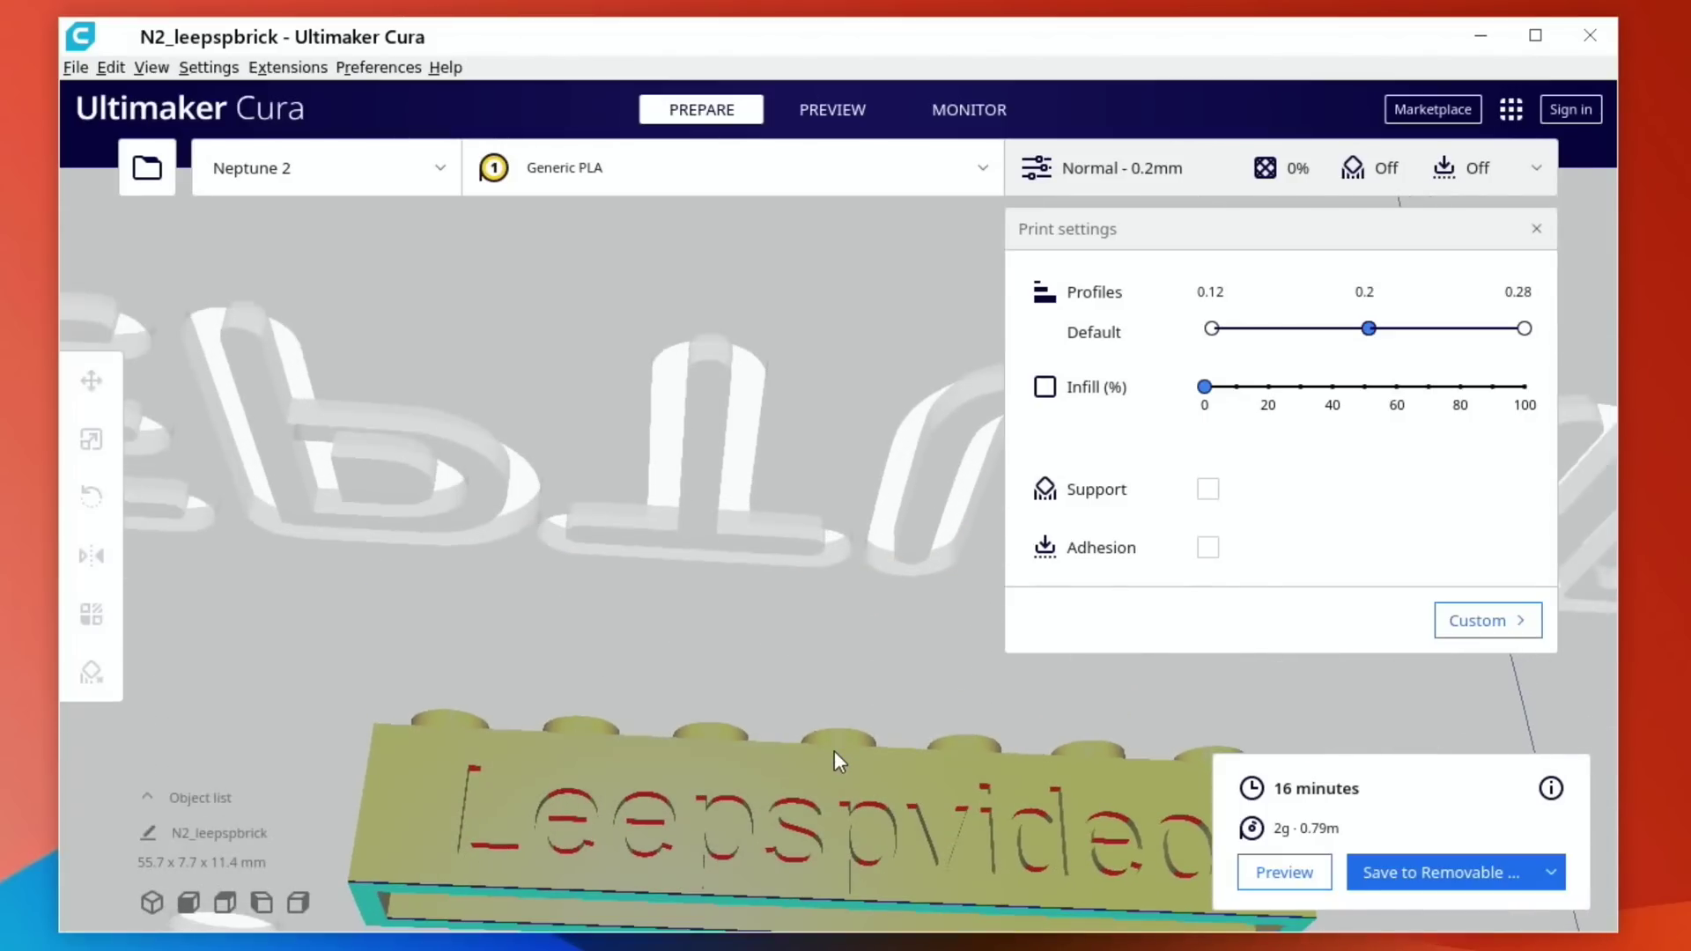
{"action": "scroll", "coordinate": [834, 750], "scroll_direction": "up", "scroll_amount": 5}
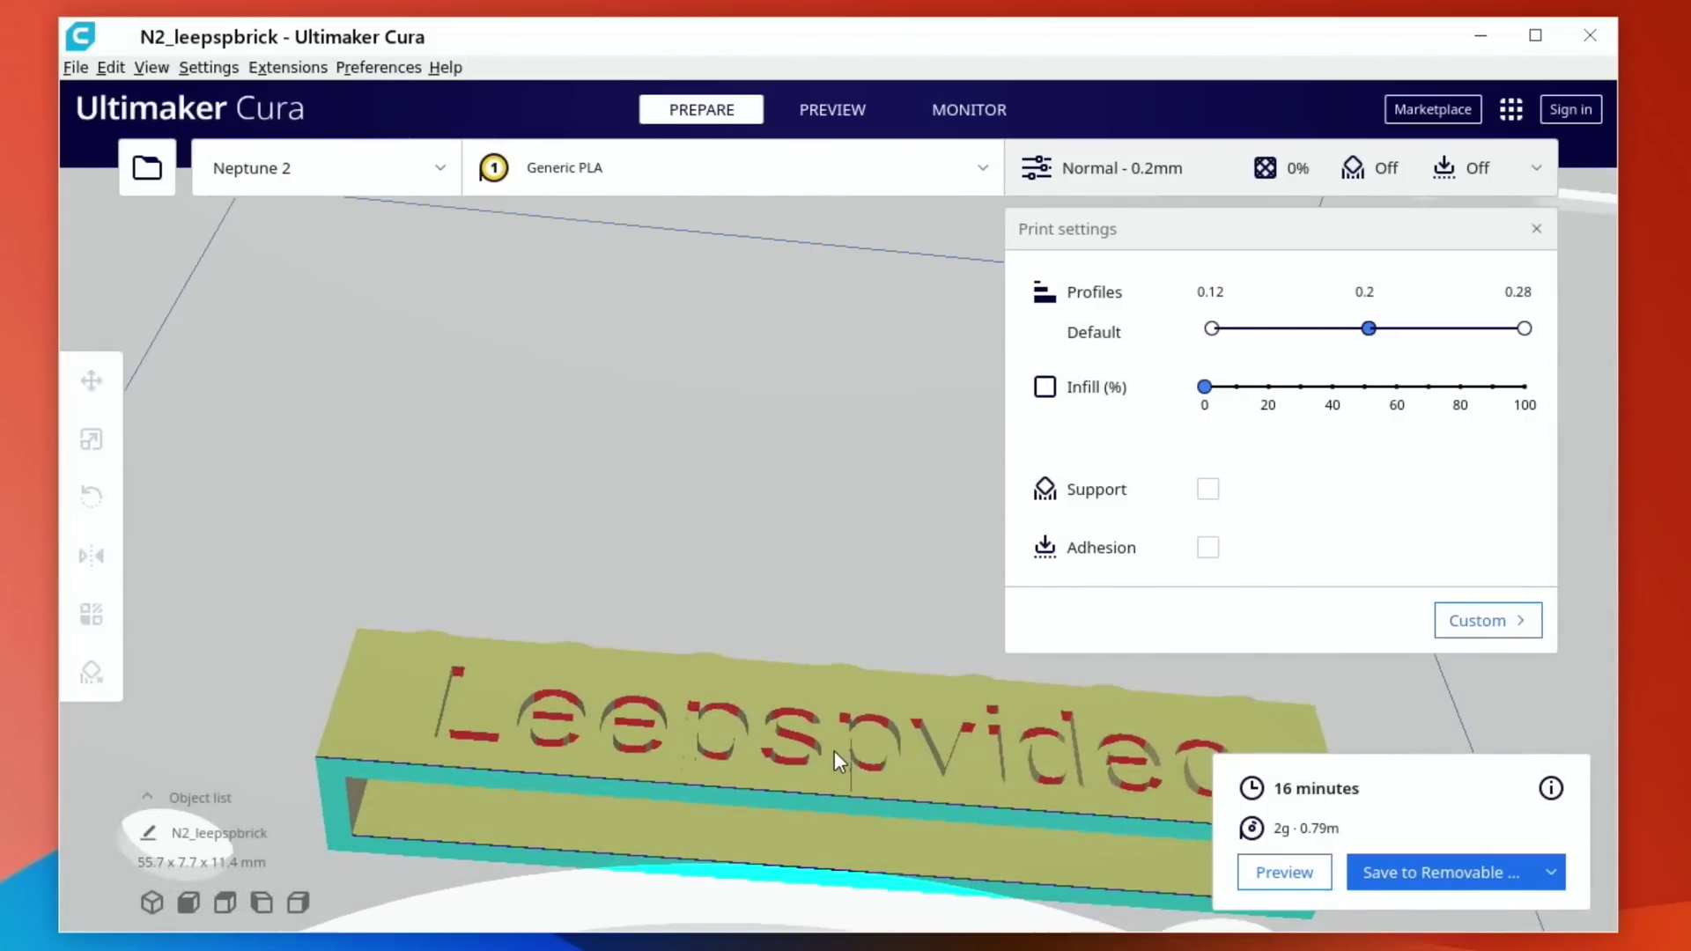
{"action": "left_click", "coordinate": [1436, 875]}
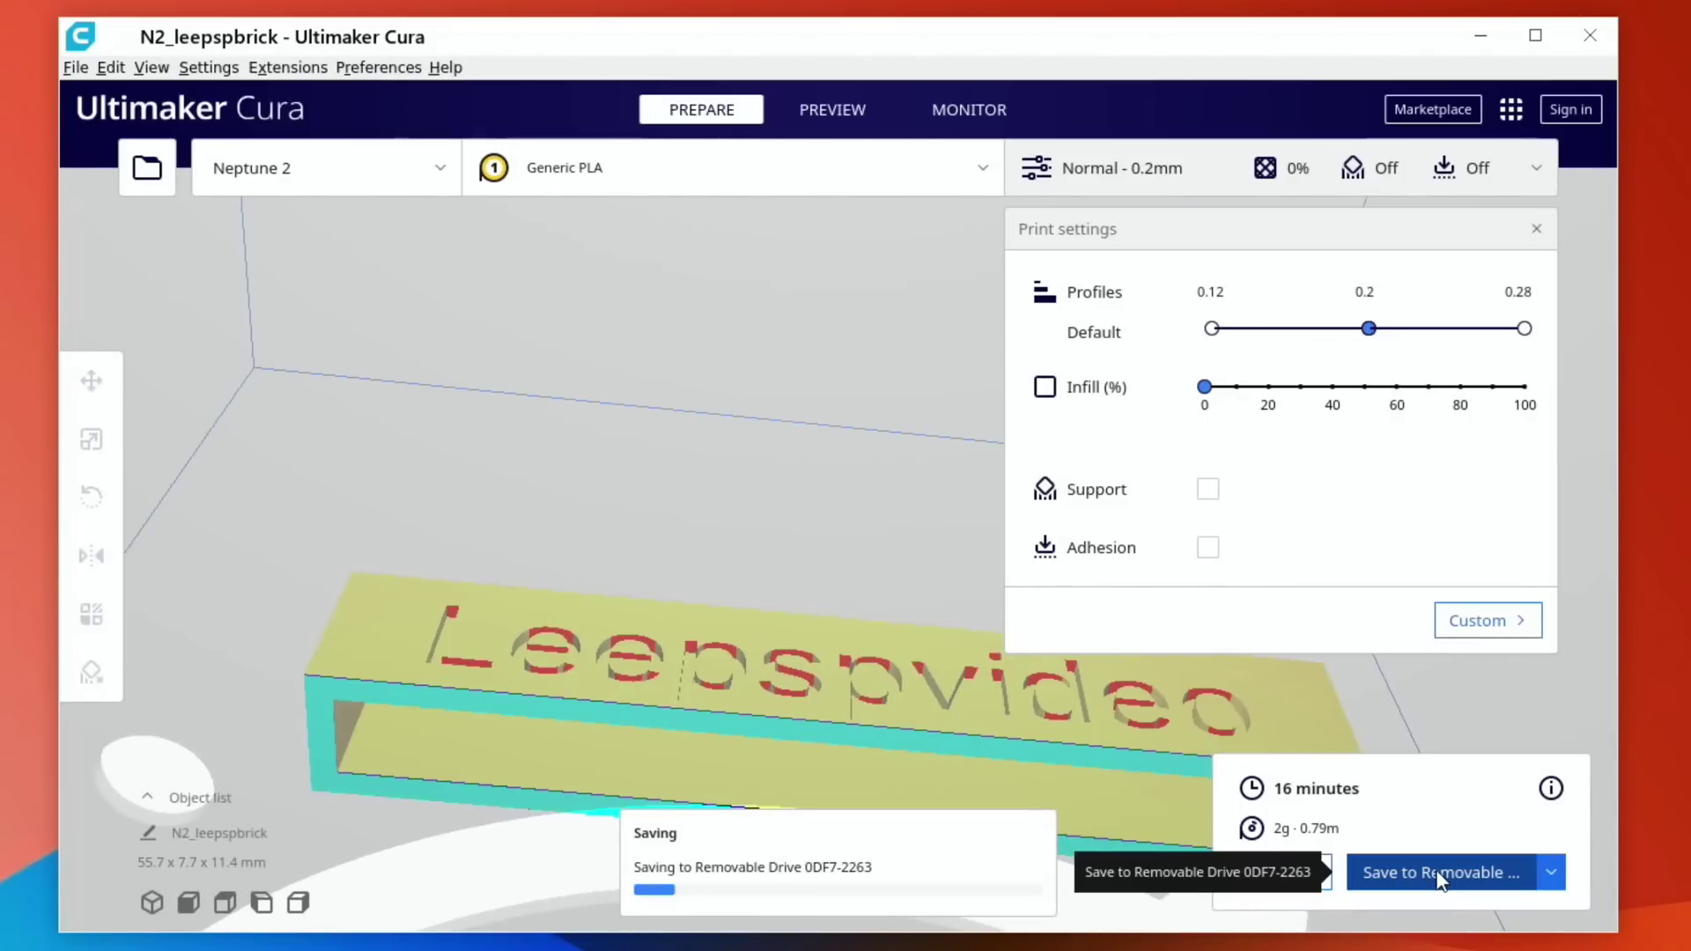